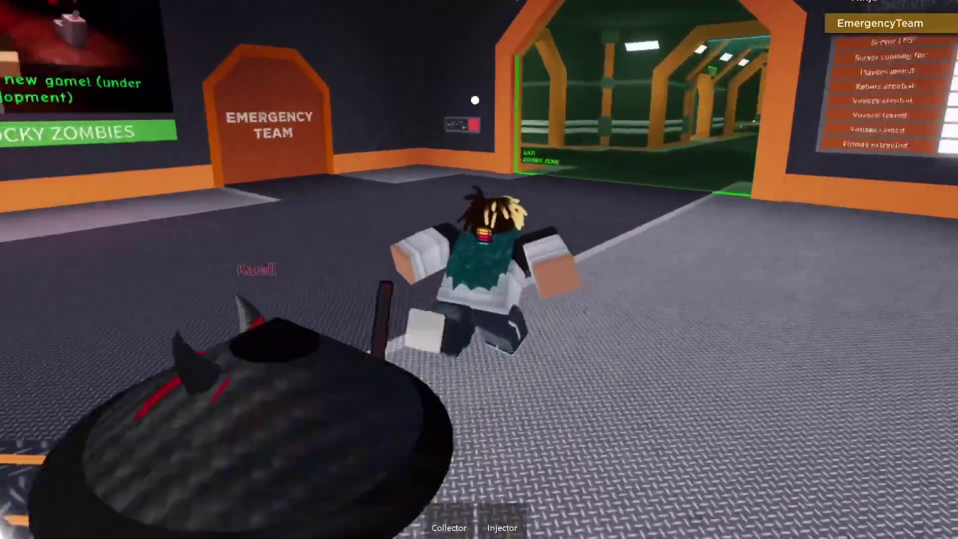
Step: Take the shotgun and AK-47 from the weapons rack, then step back into the corridor
{"action": "key", "text": "2"}
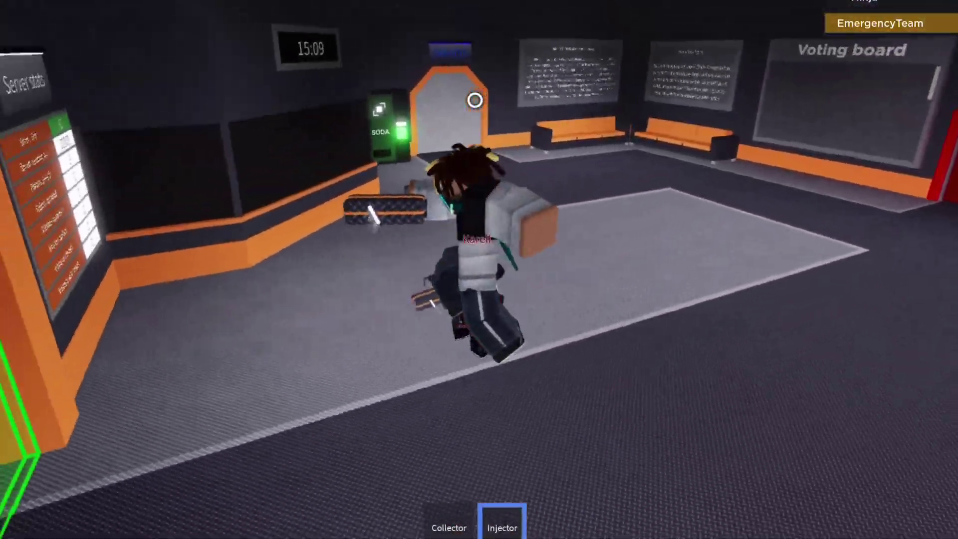
{"action": "key", "text": "w"}
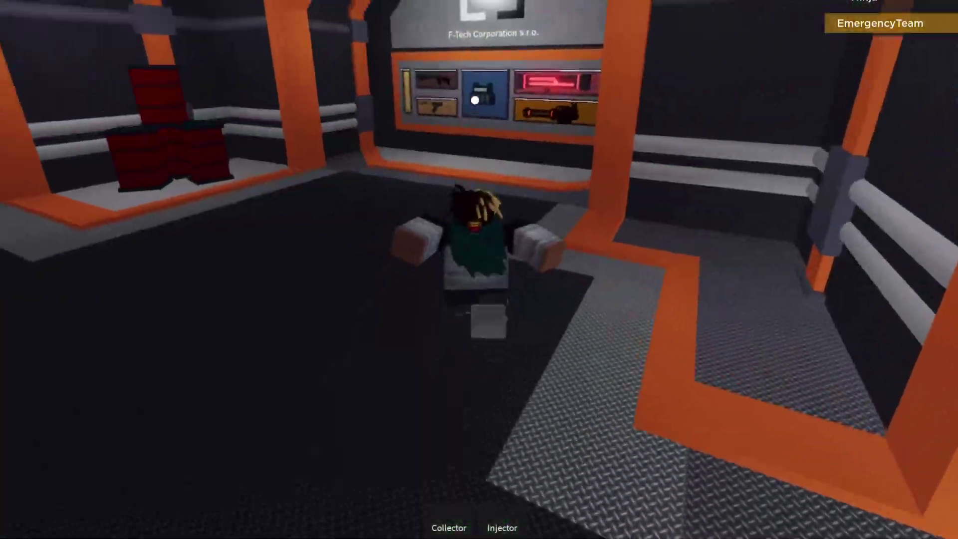
{"action": "left_click", "coordinate": [469, 104]}
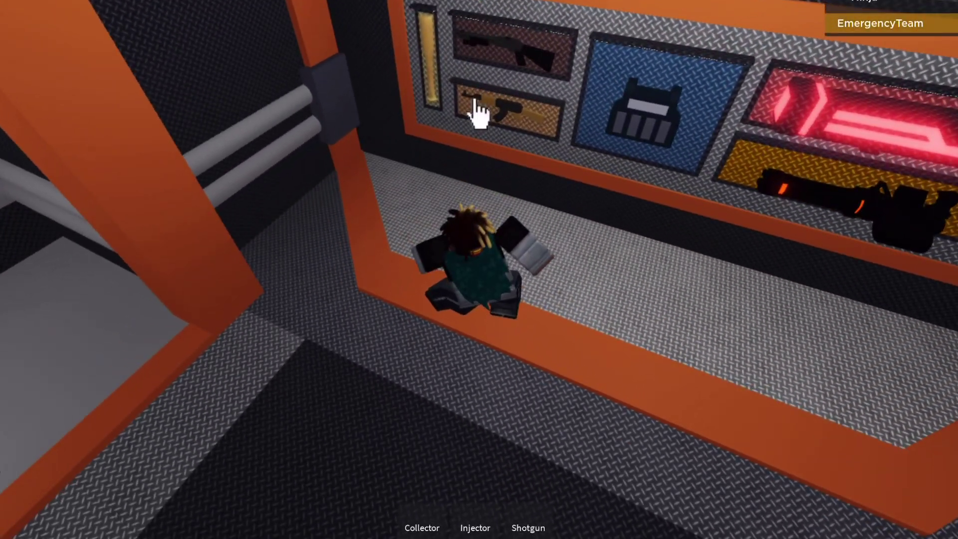
{"action": "key", "text": "Right"}
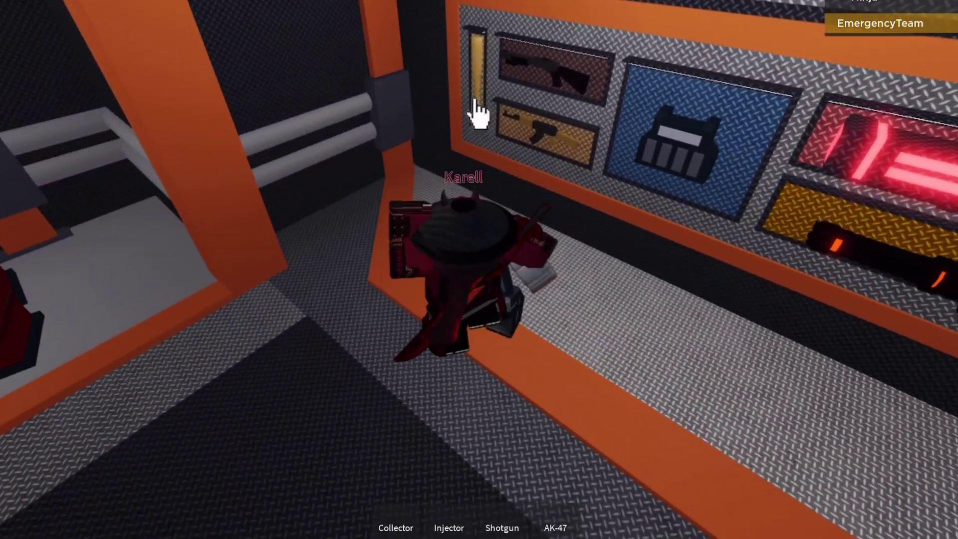
{"action": "key", "text": "1"}
{"action": "key", "text": "2"}
{"action": "key", "text": "s"}
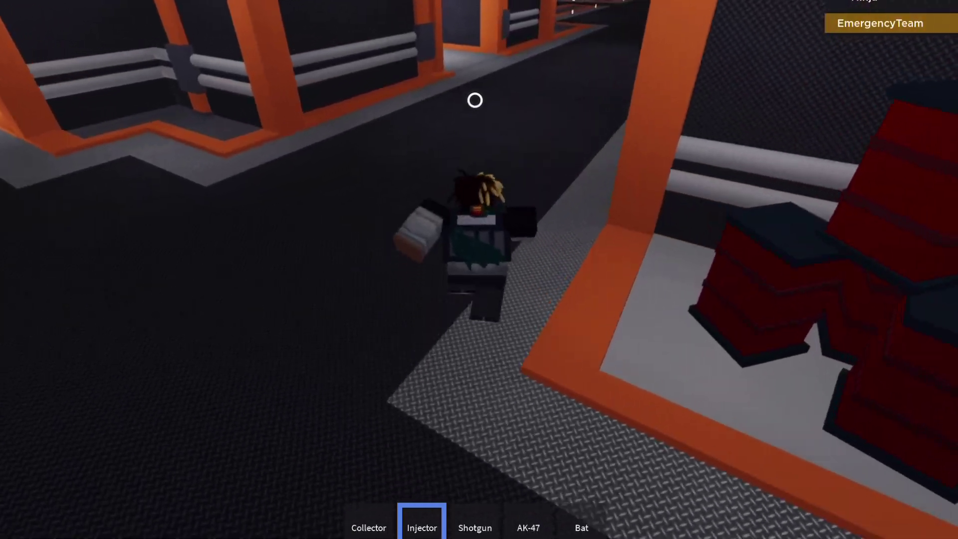
{"action": "key", "text": "e"}
Step: Walk down the corridor to the main door, cycling through shotgun, AK-47, bat and barrel
{"action": "key", "text": "3"}
{"action": "key", "text": "4"}
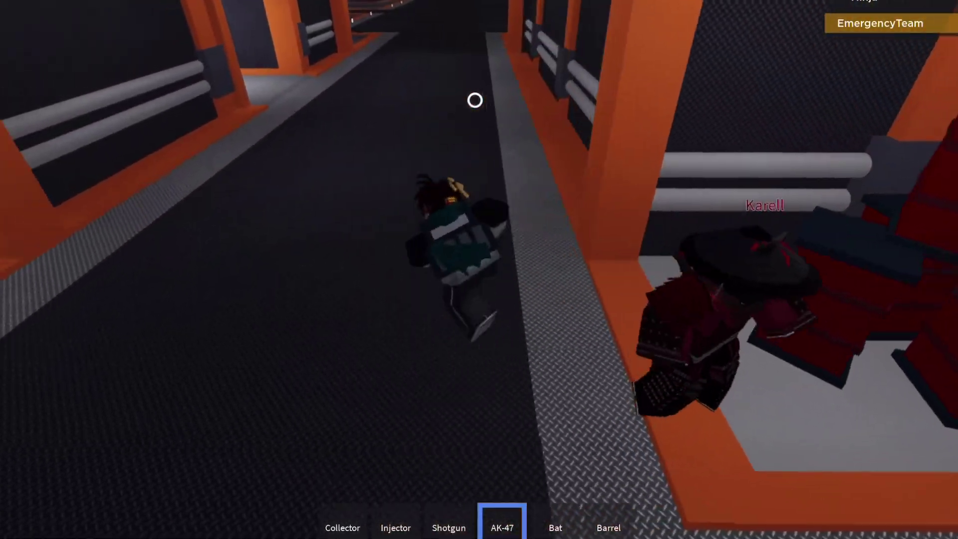
{"action": "key", "text": "w"}
{"action": "scroll", "coordinate": [474, 100], "scroll_direction": "up", "scroll_amount": 5}
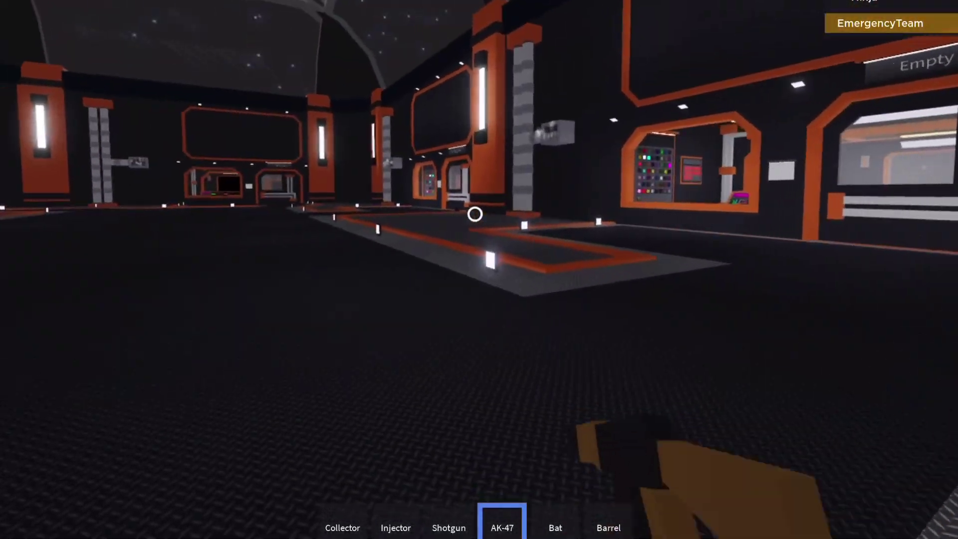
{"action": "key", "text": "5"}
{"action": "key", "text": "6"}
{"action": "key", "text": "6"}
{"action": "key", "text": "5"}
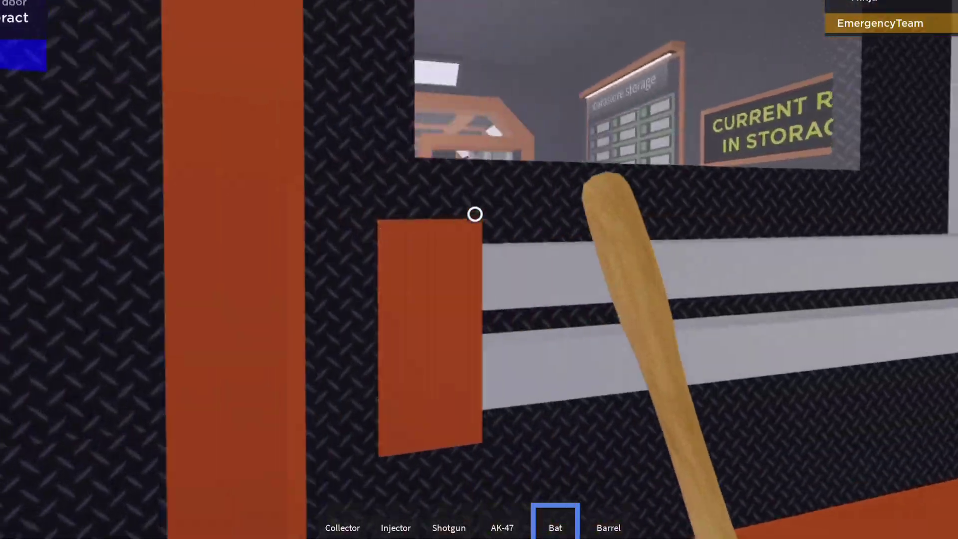
{"action": "key", "text": "5"}
{"action": "scroll", "coordinate": [474, 215], "scroll_direction": "down", "scroll_amount": 5}
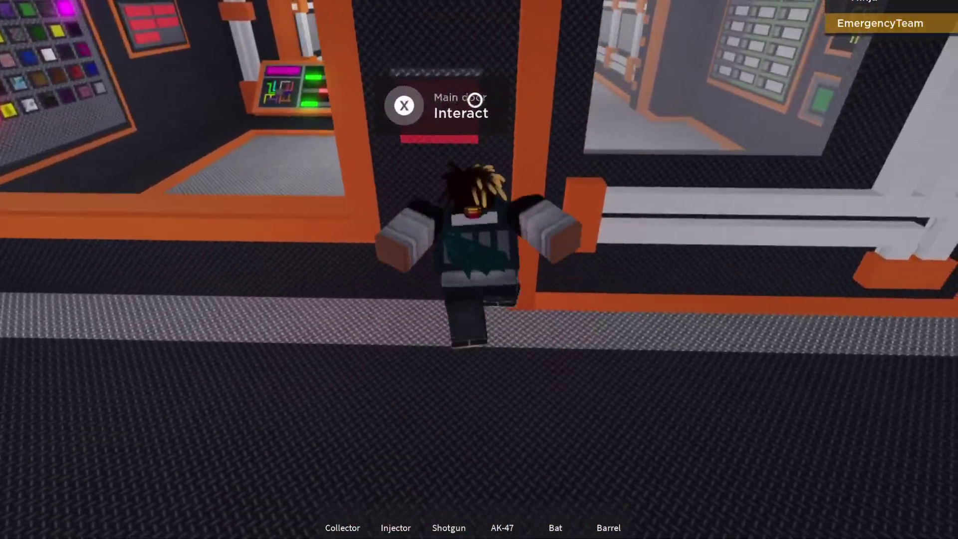
Step: Walk through the main door and across the lab to the virus console
{"action": "key", "text": "w"}
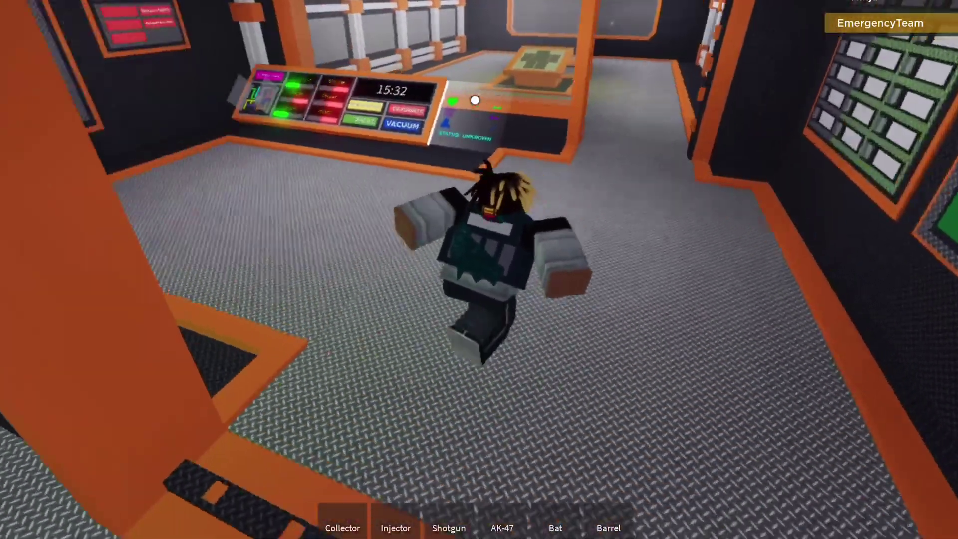
{"action": "scroll", "coordinate": [474, 215], "scroll_direction": "up", "scroll_amount": 5}
{"action": "key", "text": "w"}
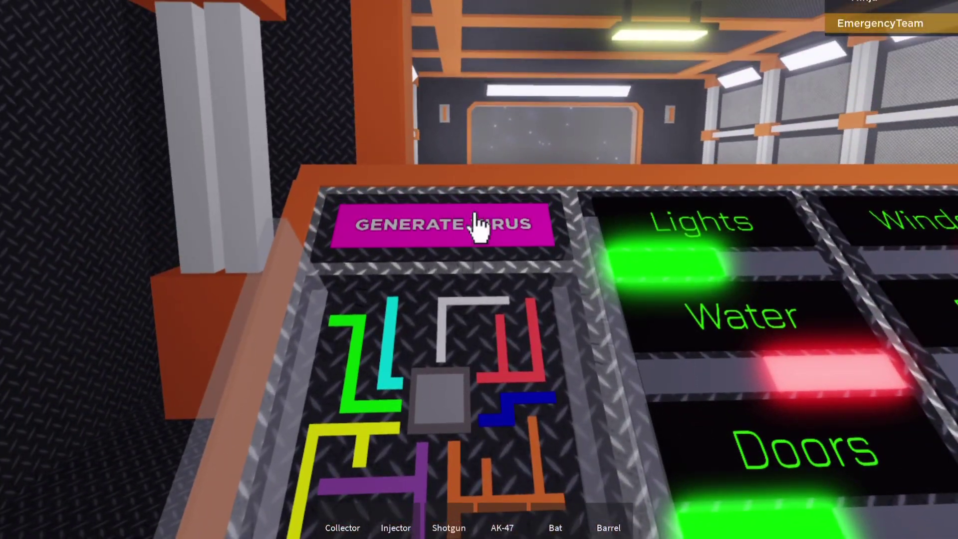
{"action": "key", "text": "w"}
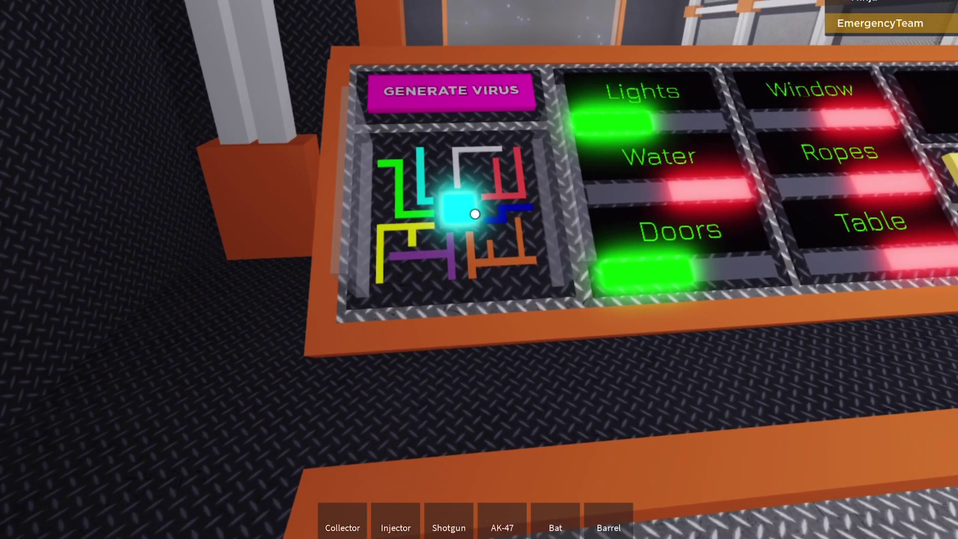
Step: Press the virus maze centre so robots in storage drop from 50 to 49
{"action": "left_click", "coordinate": [474, 215]}
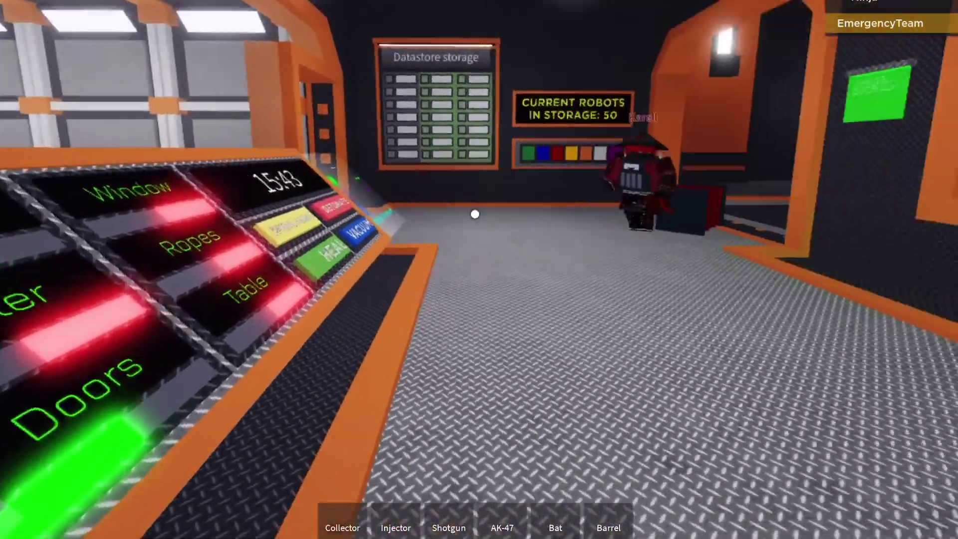
{"action": "key", "text": "w"}
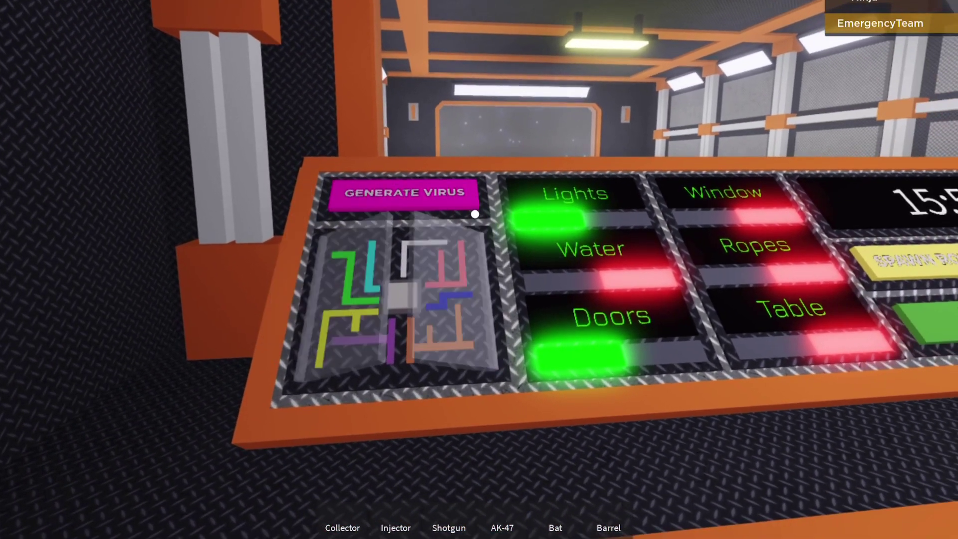
{"action": "key", "text": "w"}
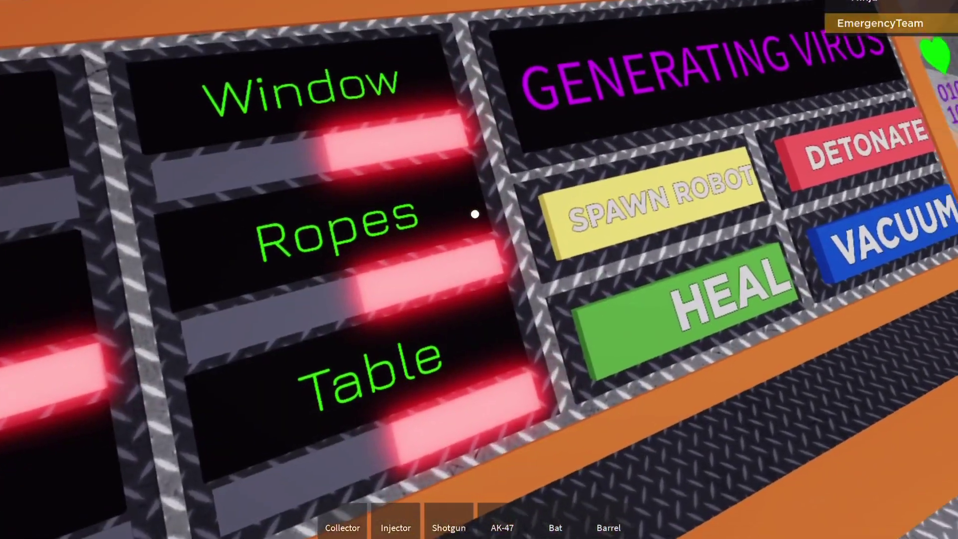
{"action": "key", "text": "a"}
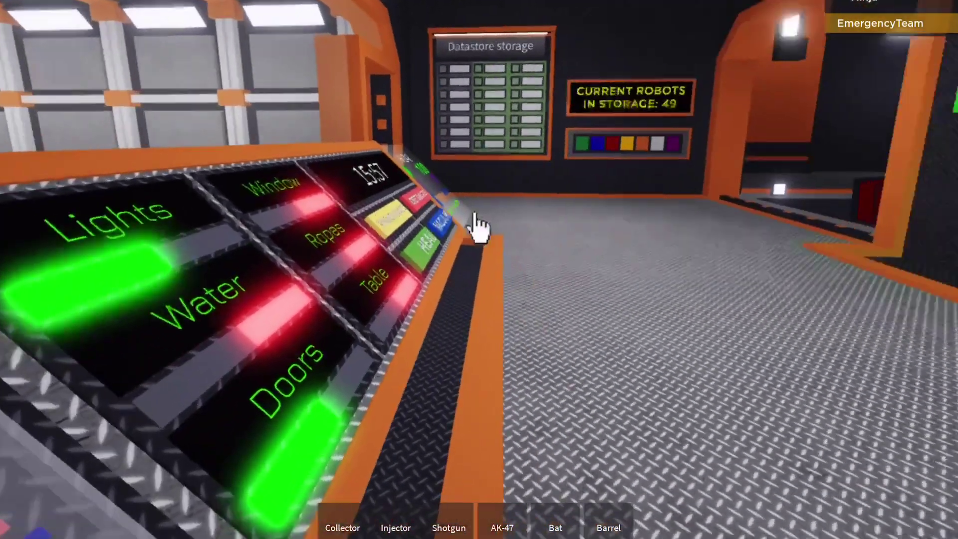
Step: Circle past the main door and face the console listing H-248 with 4 viruses
{"action": "key", "text": "w"}
{"action": "key", "text": "d"}
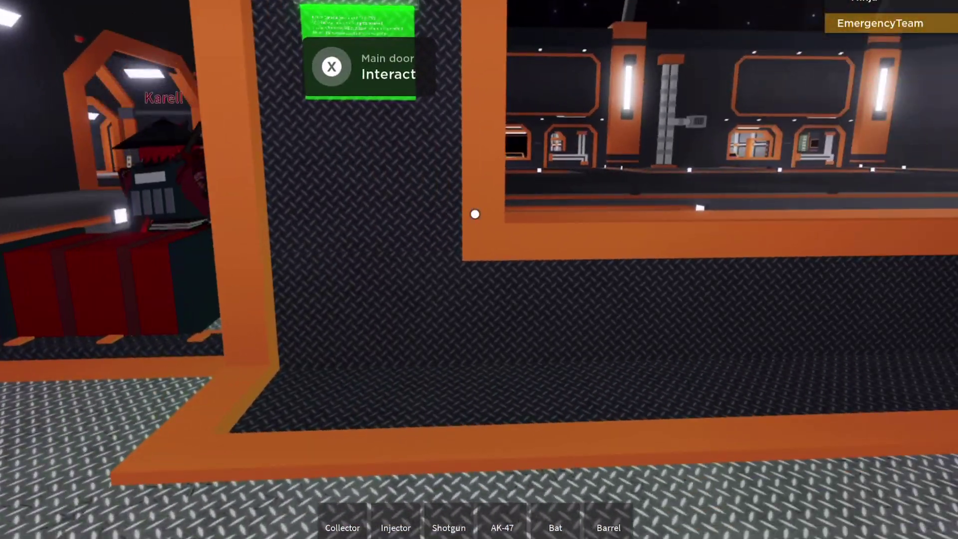
{"action": "key", "text": "w"}
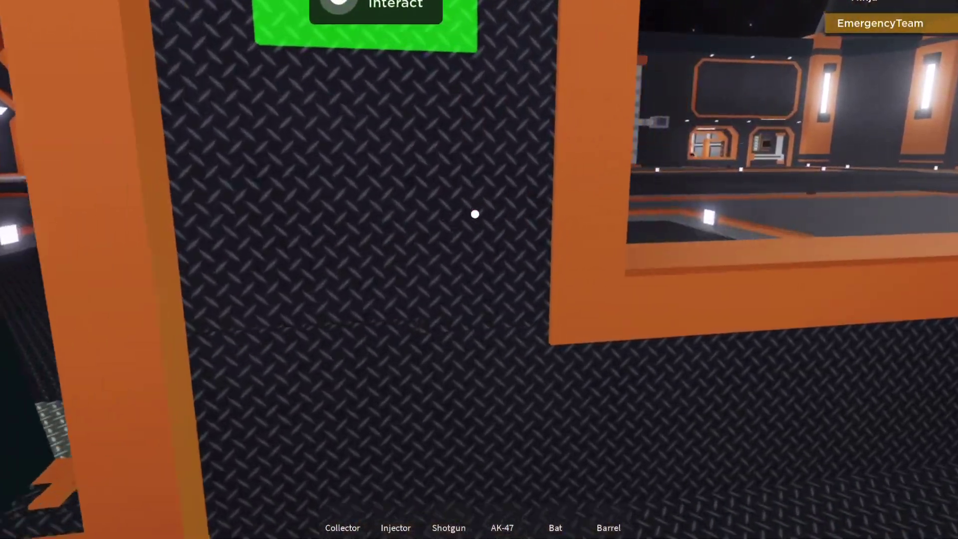
{"action": "key", "text": "w"}
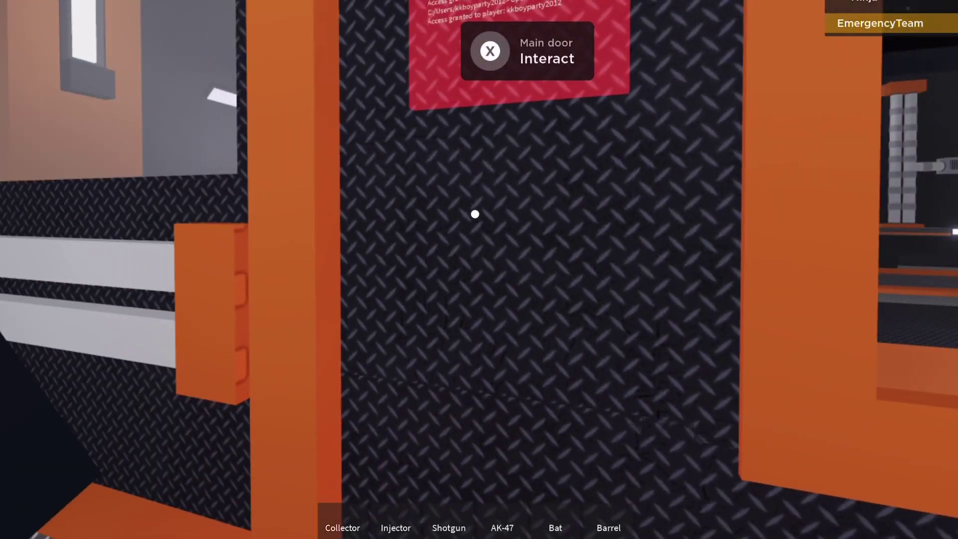
{"action": "key", "text": "w"}
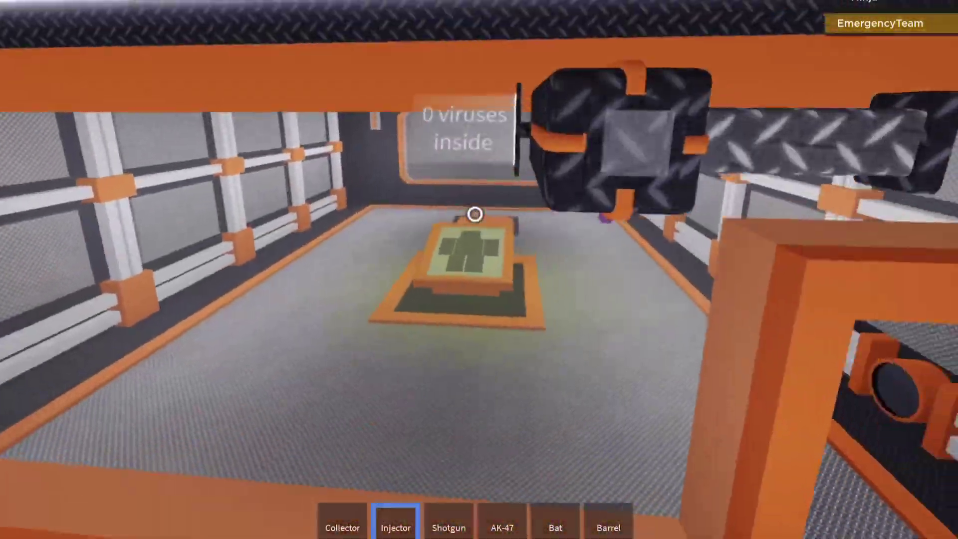
Step: Attack H-248 with the shotgun, bat and AK-47 until its health reaches 0/100
{"action": "key", "text": "3"}
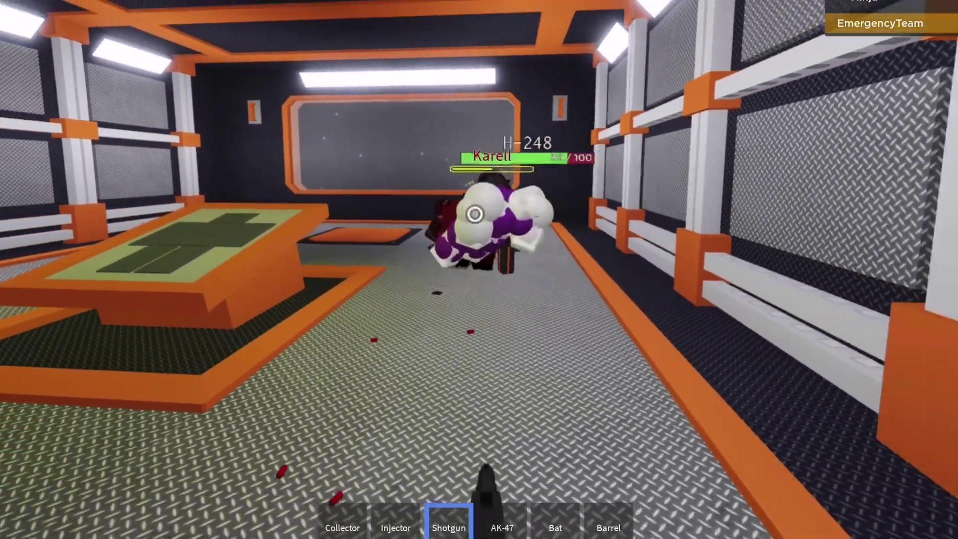
{"action": "key", "text": "1"}
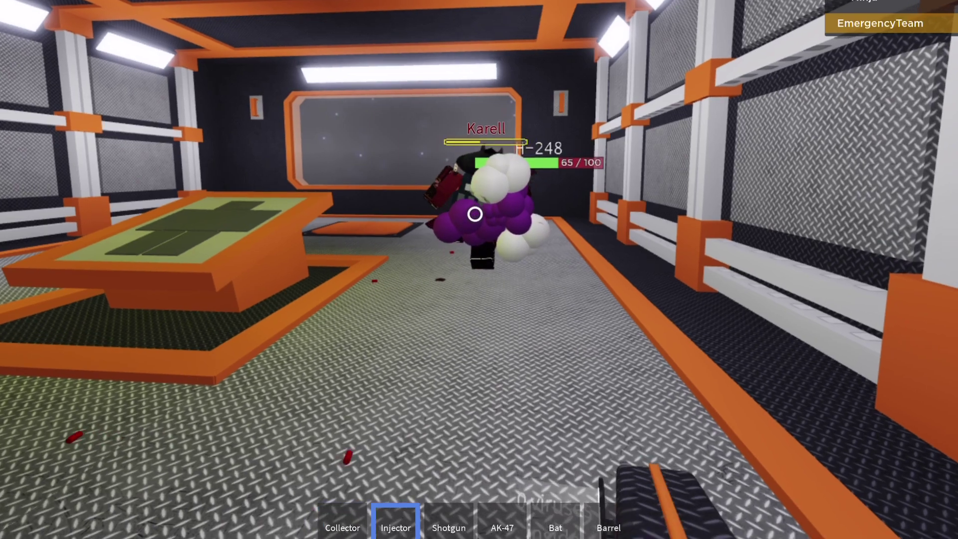
{"action": "key", "text": "5"}
{"action": "left_click", "coordinate": [475, 215]}
{"action": "key", "text": "4"}
{"action": "left_click", "coordinate": [474, 215]}
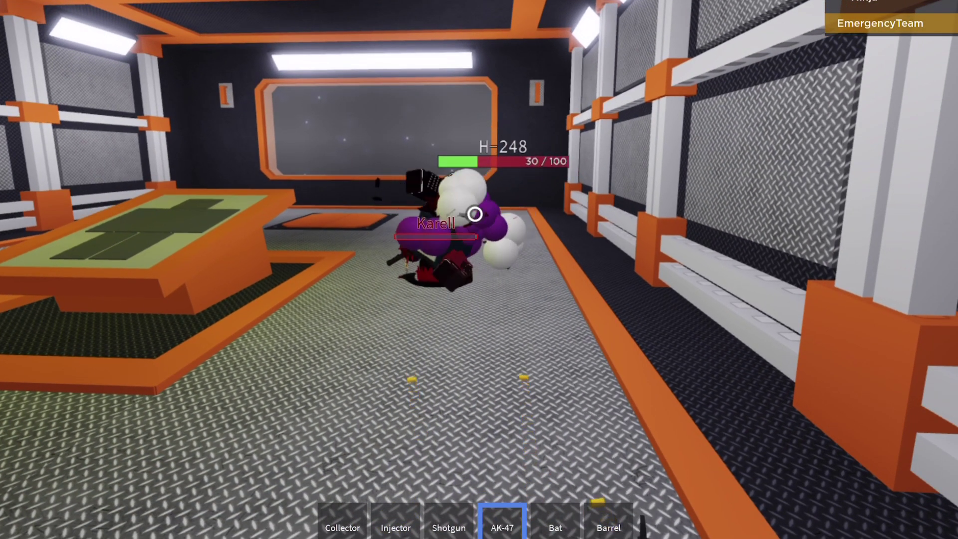
{"action": "left_click", "coordinate": [474, 215]}
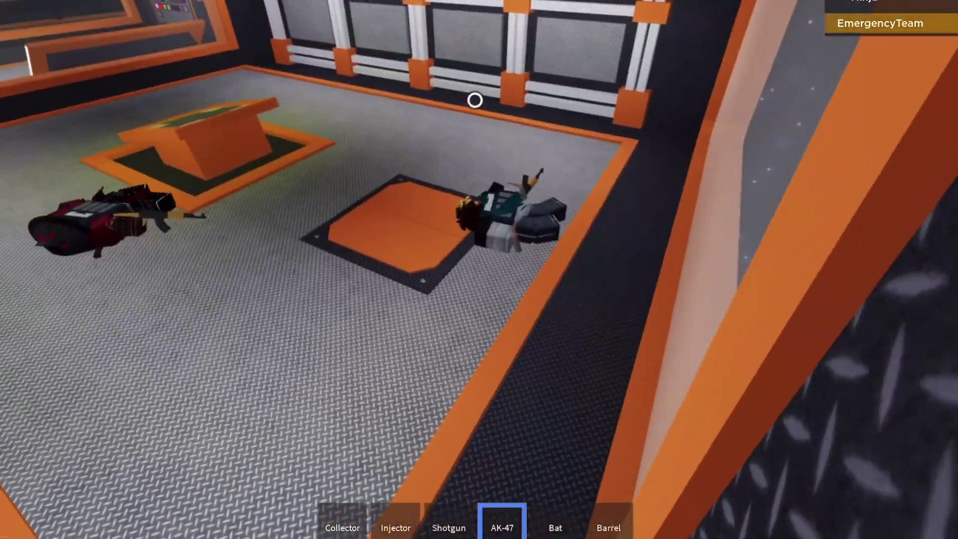
Step: Put the bat away, then trigger a new virus and activate the maze's centre tile
{"action": "key", "text": "5"}
{"action": "key", "text": "5"}
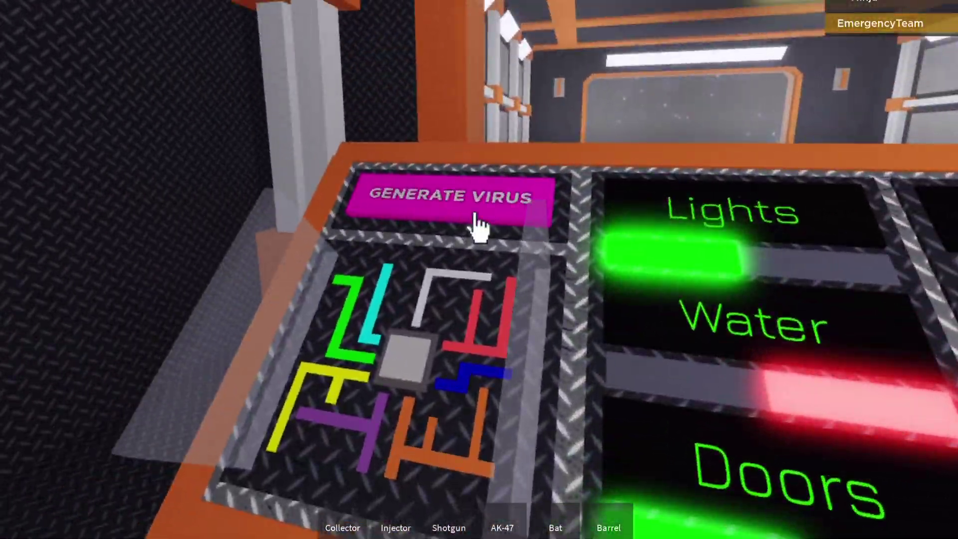
{"action": "left_click", "coordinate": [479, 220]}
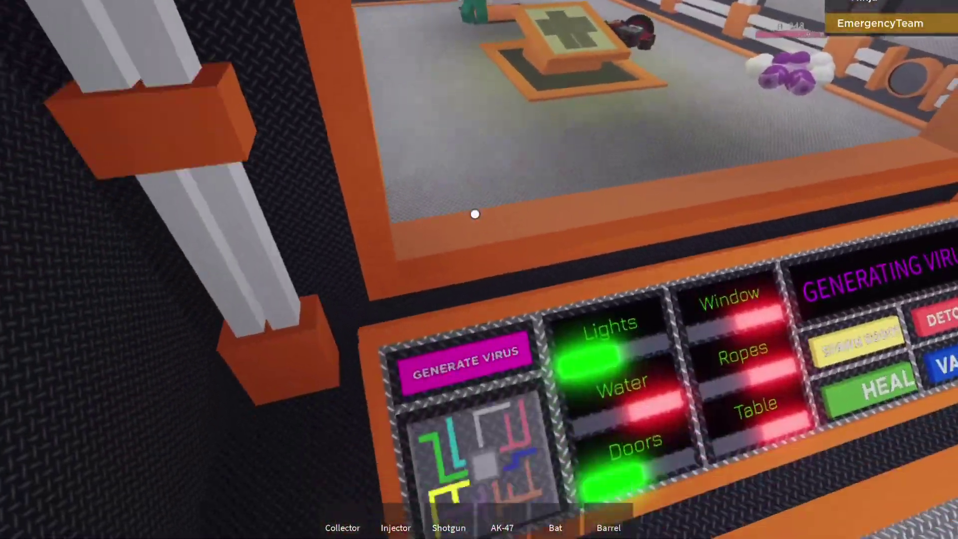
{"action": "left_click", "coordinate": [476, 221]}
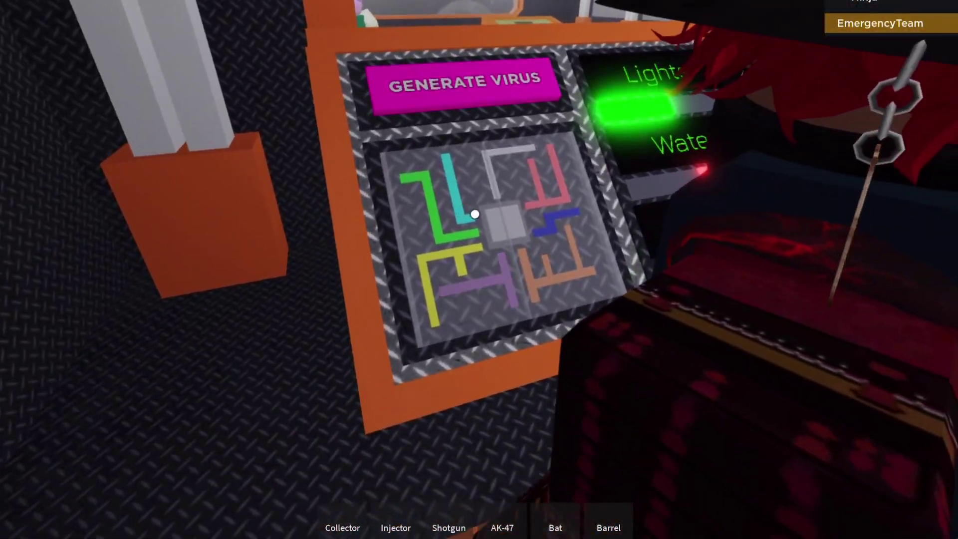
Step: Swap between bat and collector, then advance the puzzle until the green sample fills the centre
{"action": "key", "text": "5"}
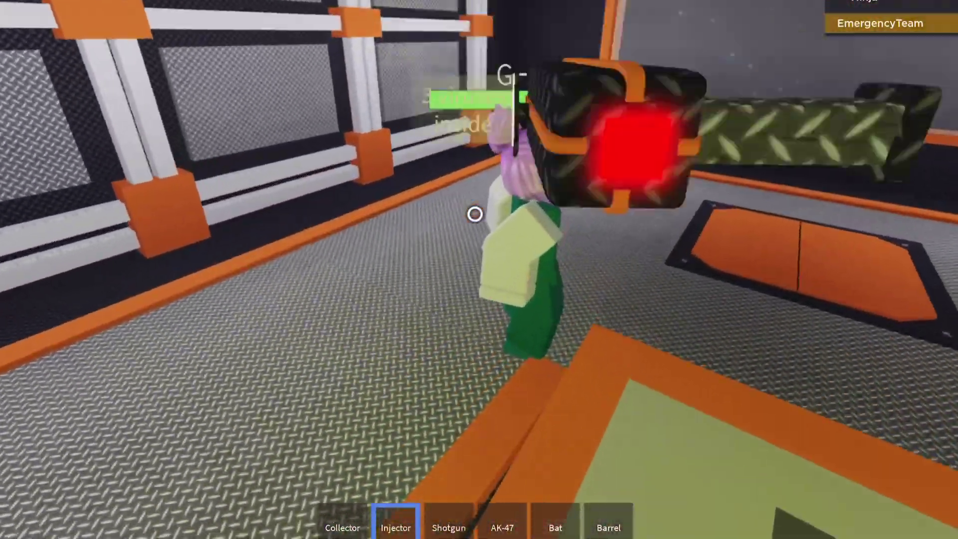
{"action": "key", "text": "1"}
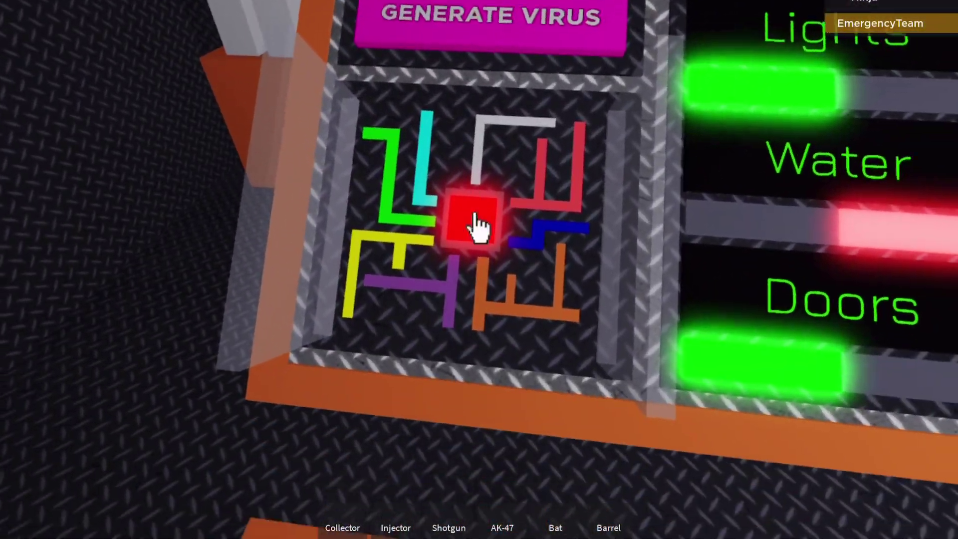
{"action": "left_click", "coordinate": [474, 220]}
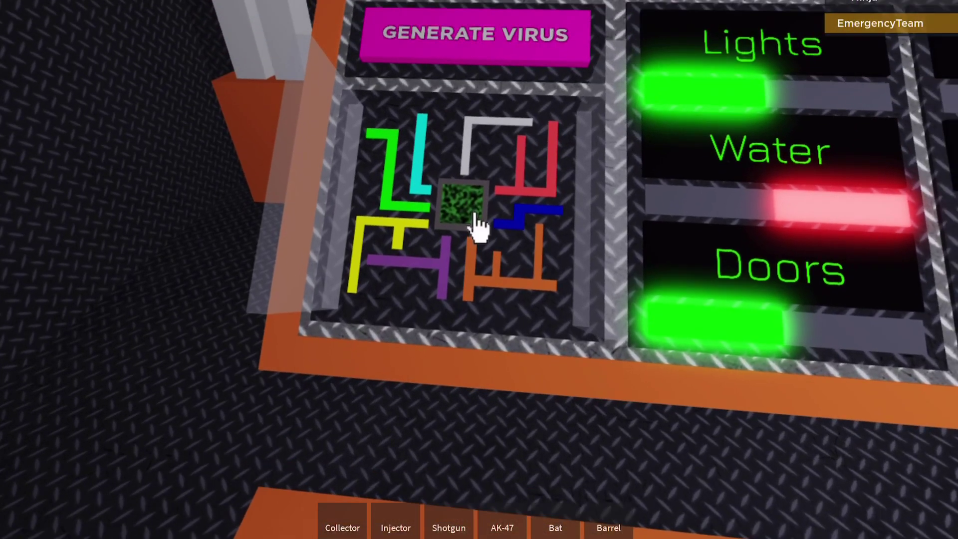
Step: Take the finished virus sample, start generating the virus, and turn back toward the puzzle
{"action": "left_click", "coordinate": [455, 238]}
{"action": "left_click", "coordinate": [480, 225]}
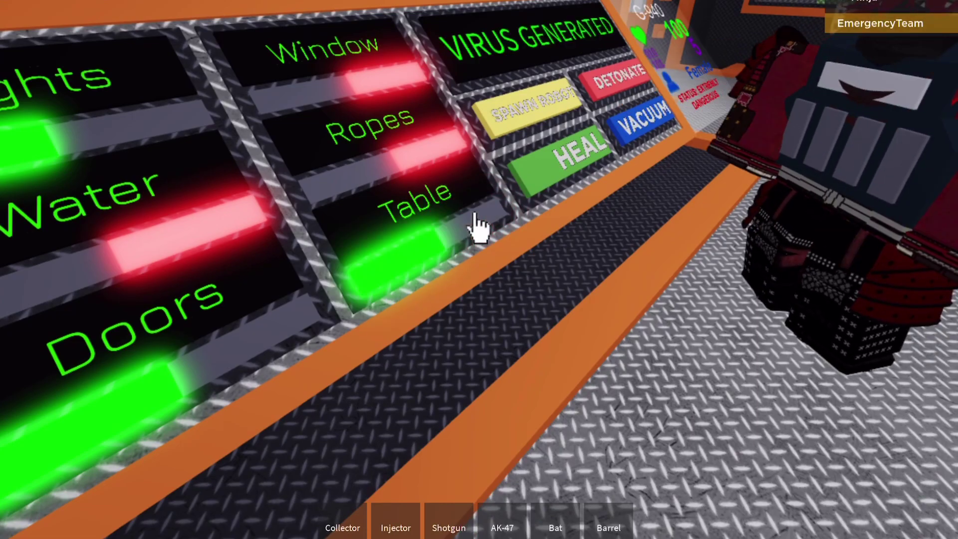
{"action": "right_click", "coordinate": [479, 224]}
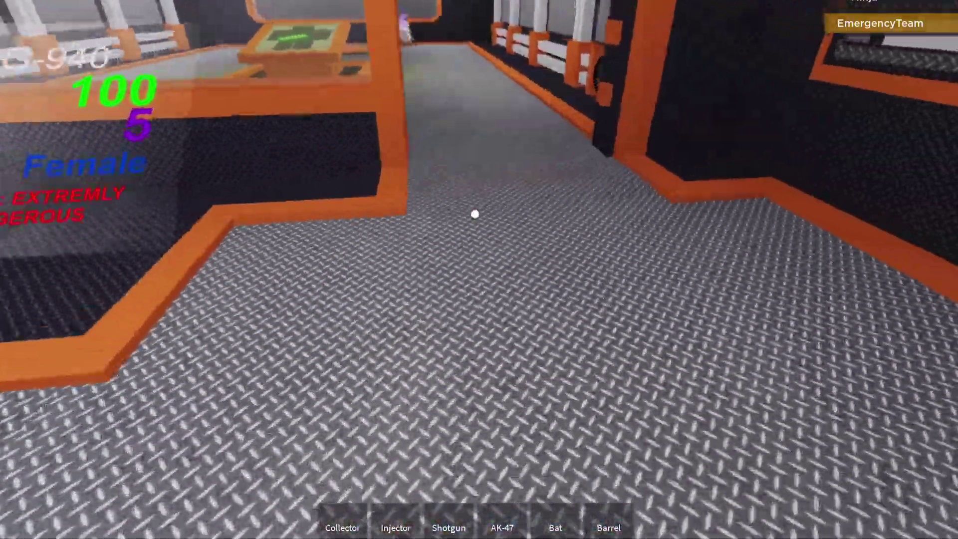
Step: Equip the injector, switch the Doors control on, and spawn a new robot
{"action": "key", "text": "2"}
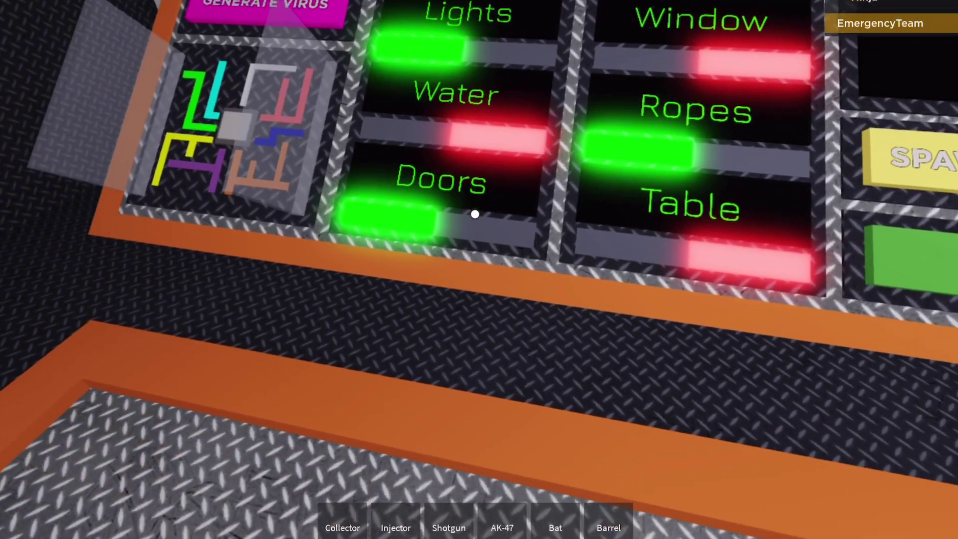
{"action": "left_click", "coordinate": [475, 215]}
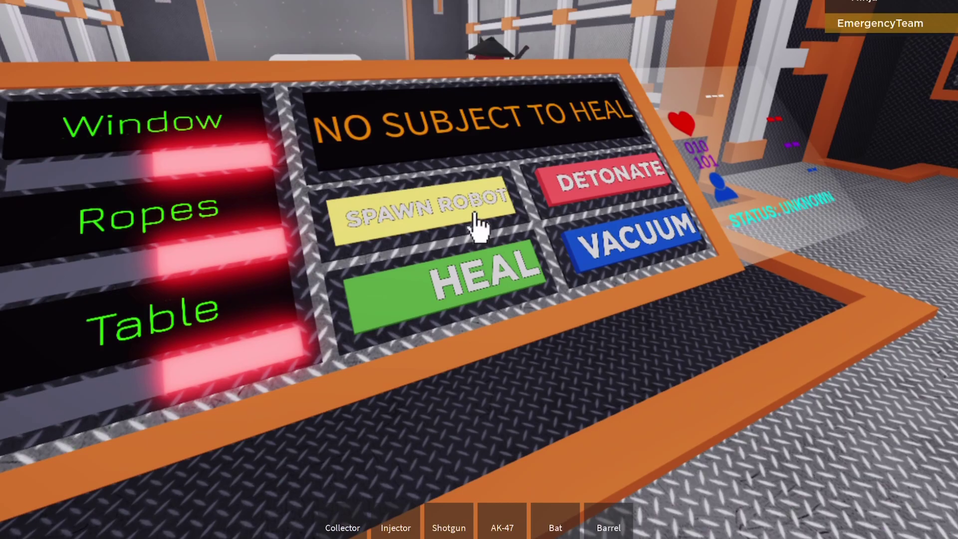
{"action": "left_click", "coordinate": [479, 224]}
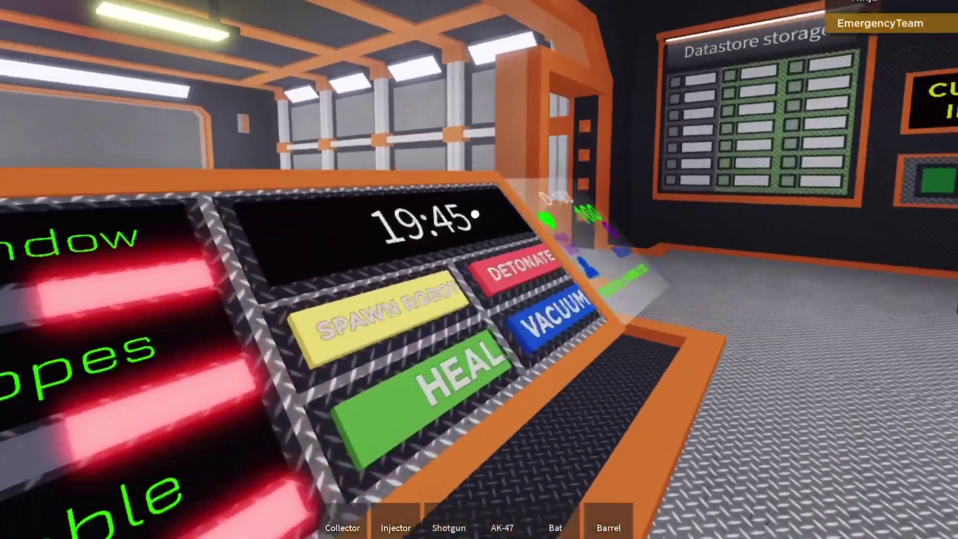
Step: Circle robot D-163 on its pad, cycling shotgun, AK-47 and barrel, then head back to the console
{"action": "key", "text": "3"}
{"action": "key", "text": "w"}
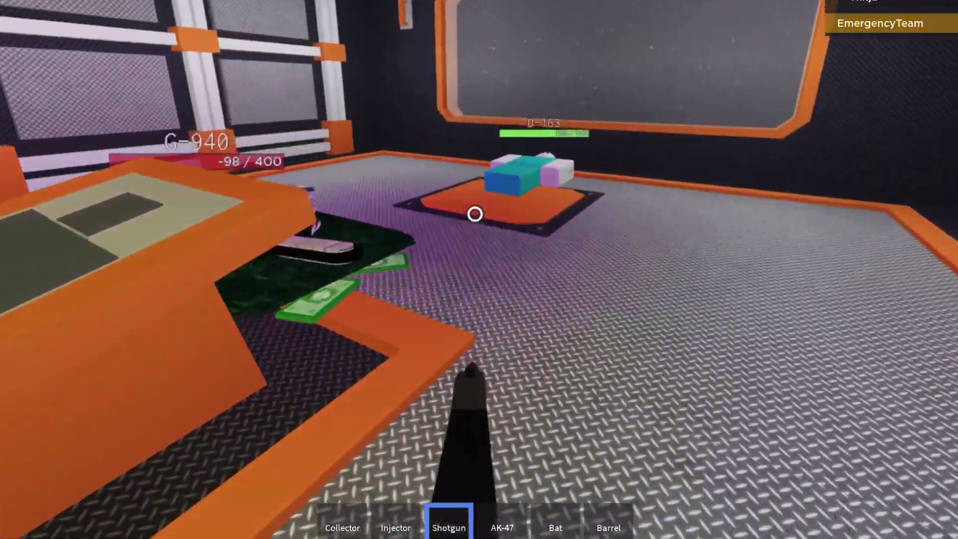
{"action": "key", "text": "w"}
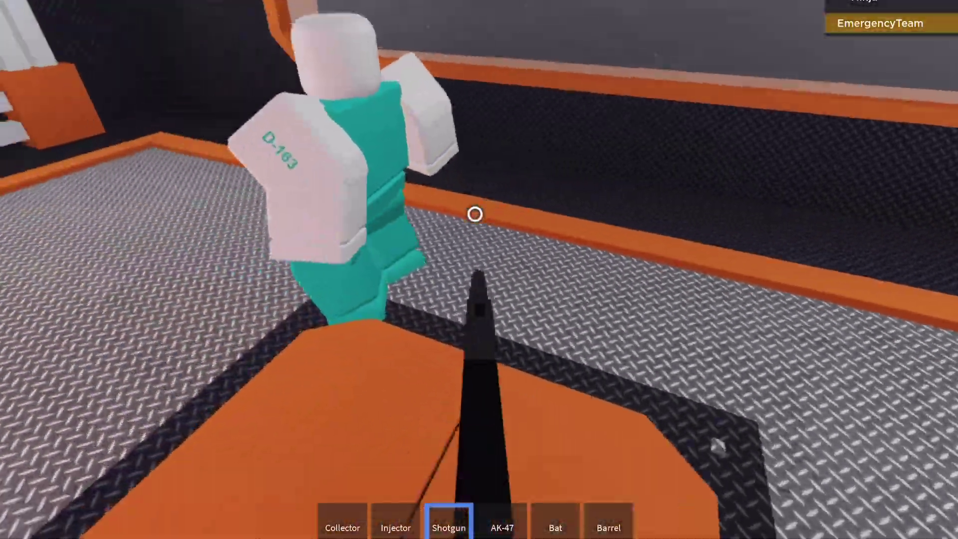
{"action": "key", "text": "4"}
{"action": "key", "text": "6"}
{"action": "key", "text": "6"}
{"action": "key", "text": "w"}
{"action": "key", "text": "w"}
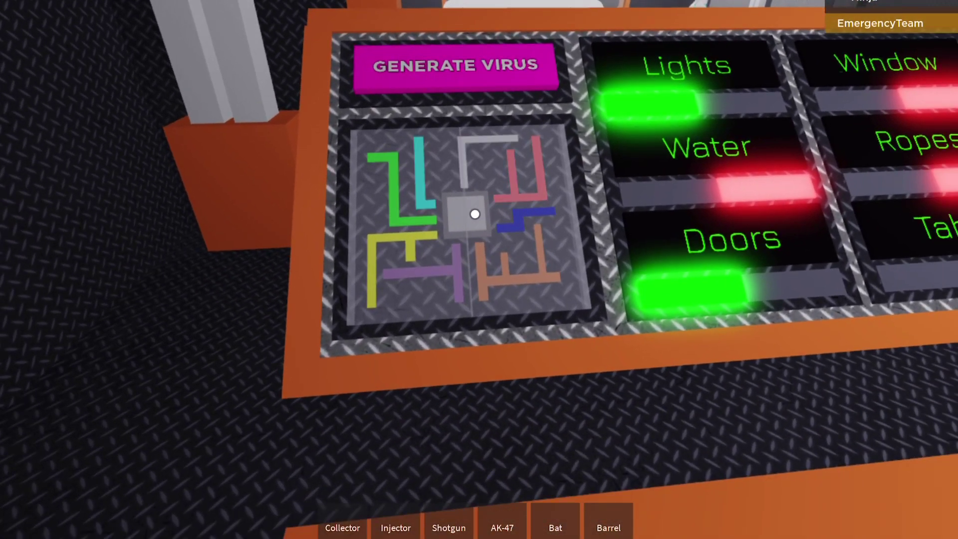
Step: Click the maze centre twice until it glows red, then change the held hotbar item
{"action": "left_click", "coordinate": [474, 214]}
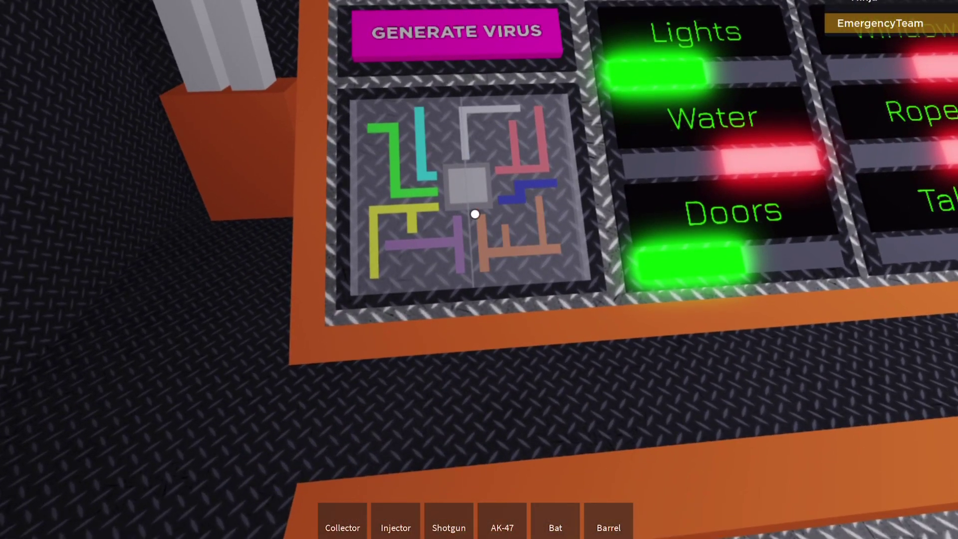
{"action": "left_click", "coordinate": [474, 215]}
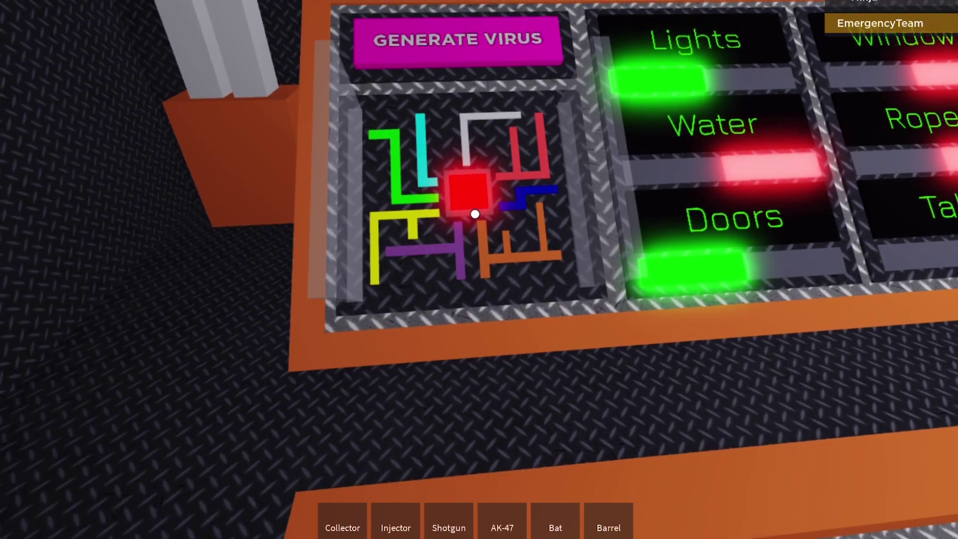
{"action": "key", "text": "6"}
Step: Inject the virus into robot D-163 with the Injector
{"action": "key", "text": "3"}
{"action": "key", "text": "2"}
{"action": "key", "text": "w"}
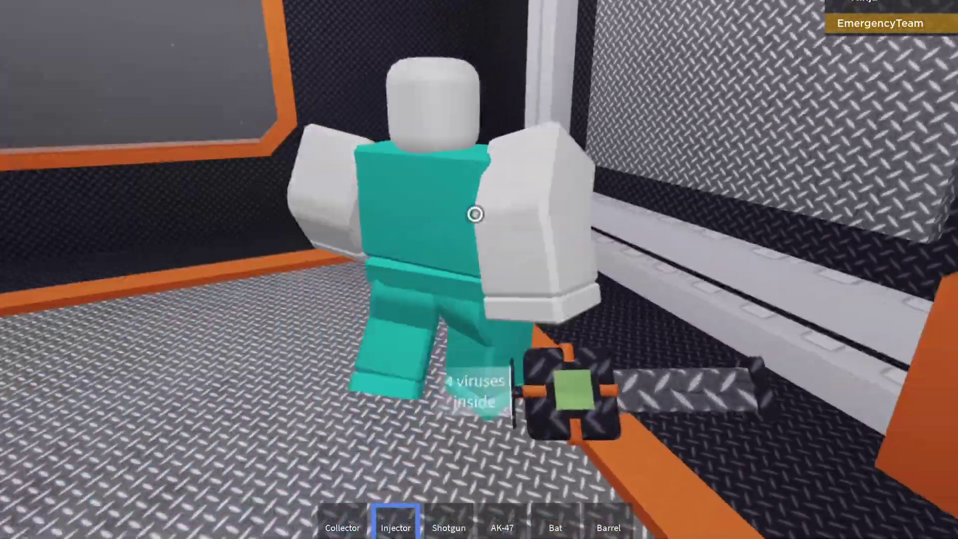
{"action": "key", "text": "2"}
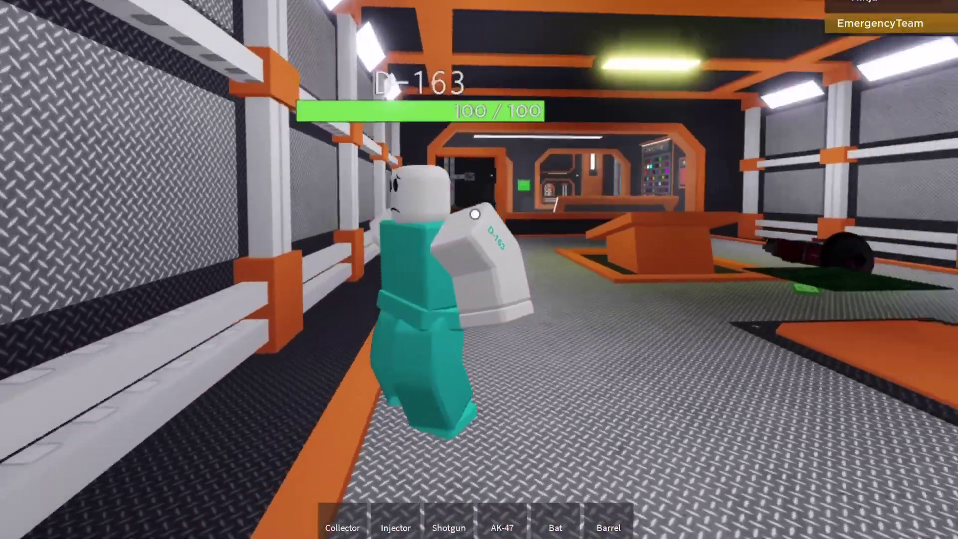
Step: Shoot D-163 down to 50/100 health with the Shotgun, then hold the Barrel
{"action": "key", "text": "3"}
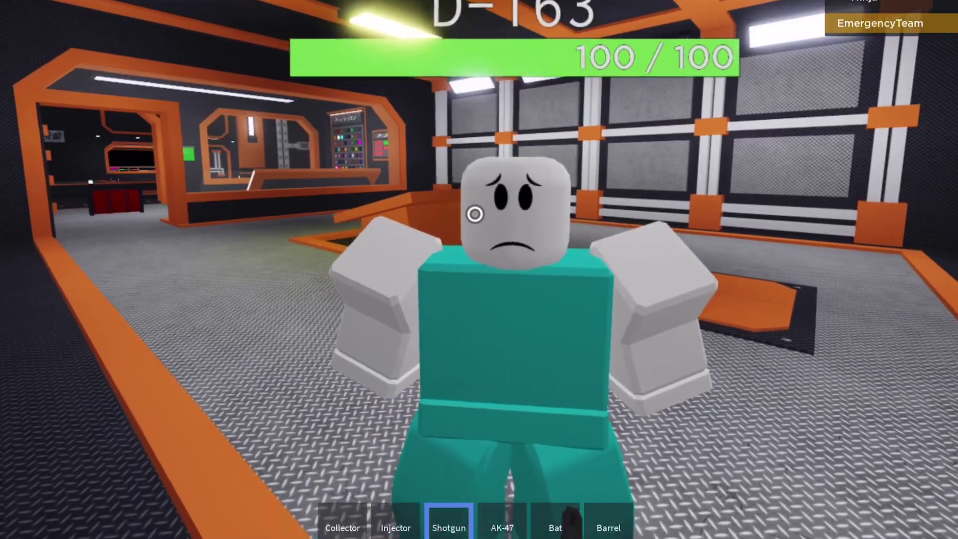
{"action": "key", "text": "2"}
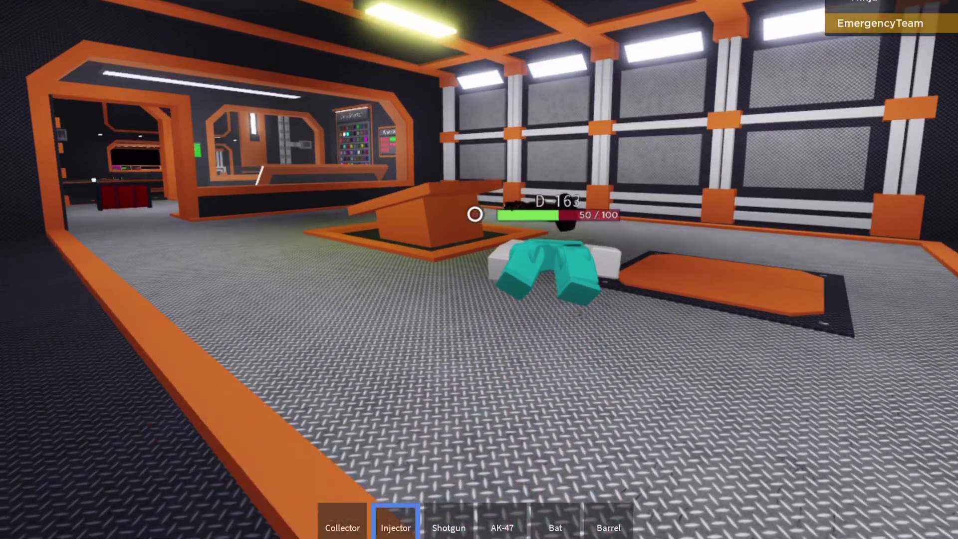
{"action": "key", "text": "1"}
{"action": "key", "text": "1"}
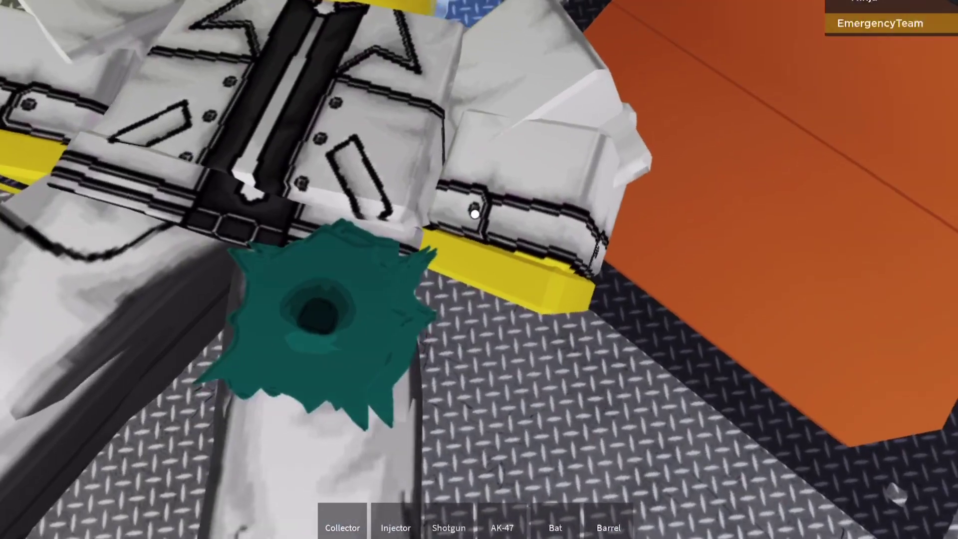
{"action": "key", "text": "6"}
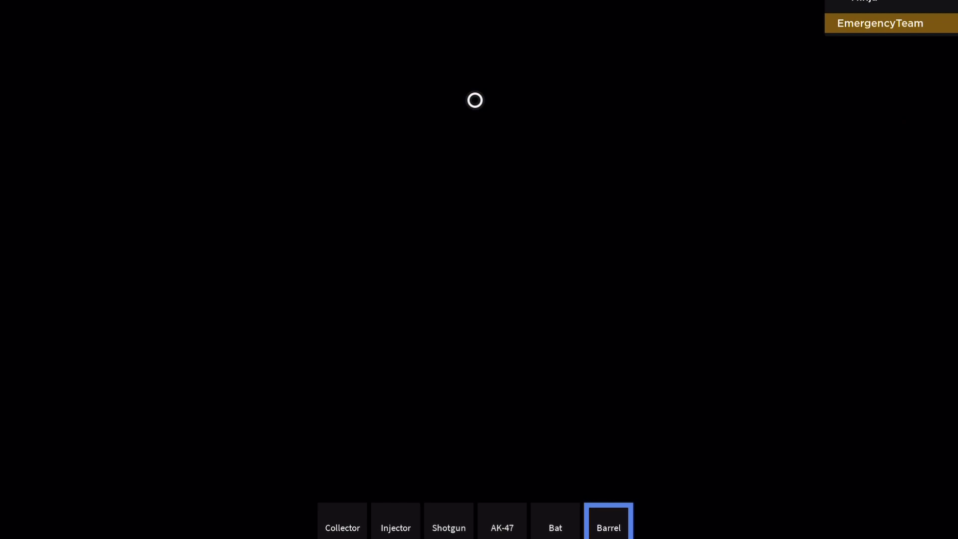
Step: Collect the AK-47, shotgun and bat from the F-Tech weapon wall
{"action": "key", "text": "w"}
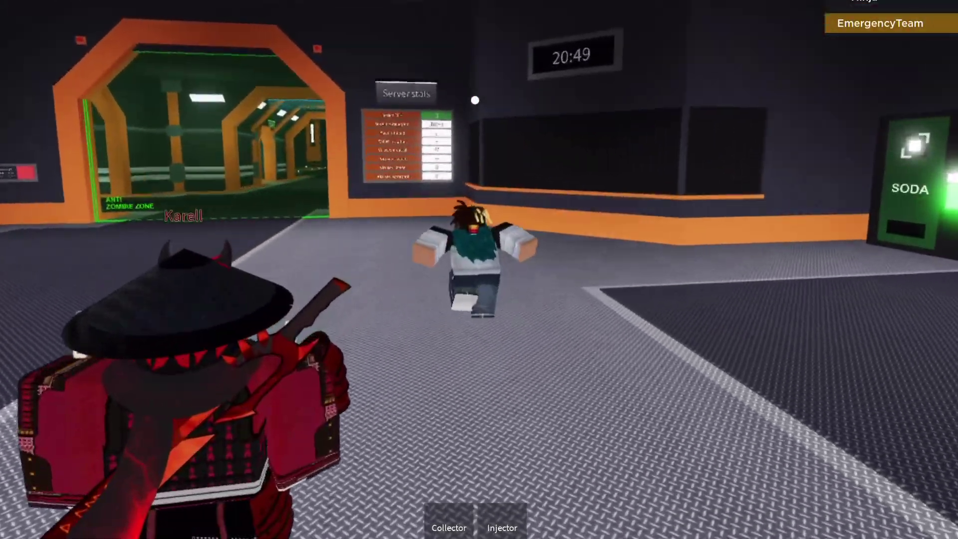
{"action": "key", "text": "w"}
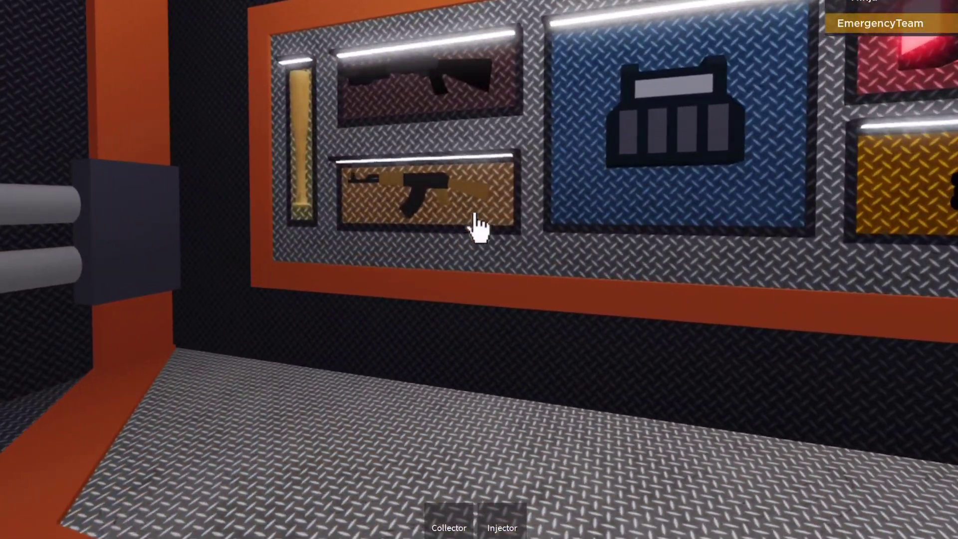
{"action": "left_click", "coordinate": [479, 224]}
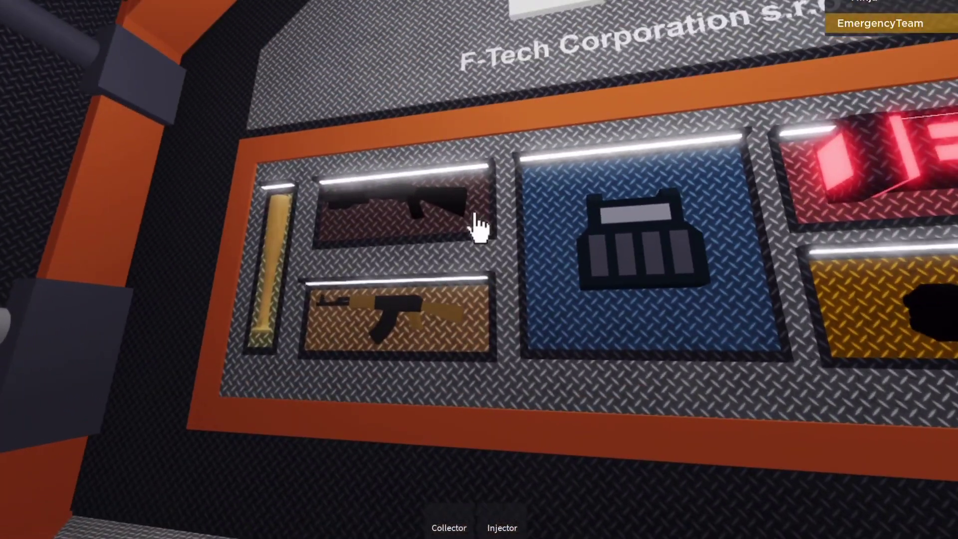
{"action": "left_click", "coordinate": [478, 225]}
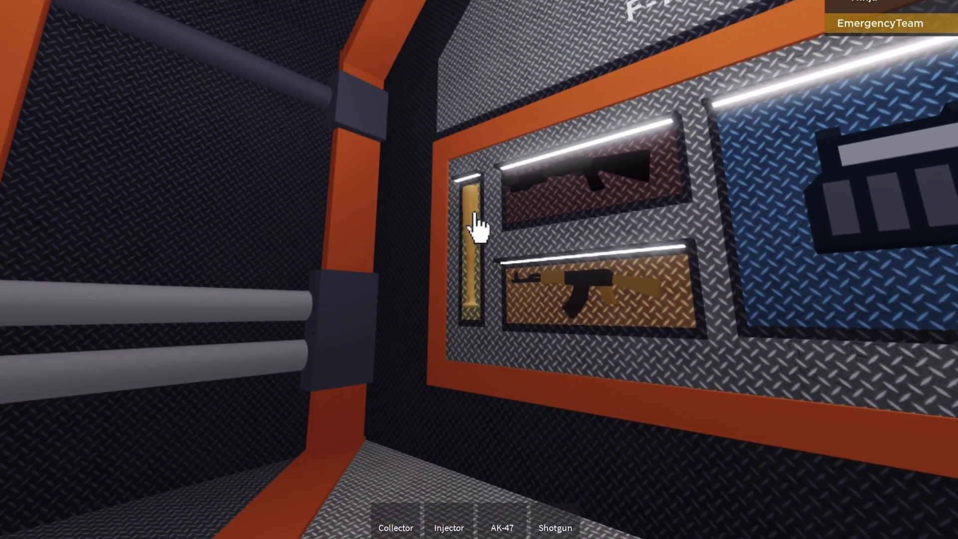
{"action": "left_click", "coordinate": [478, 224]}
Step: Walk down the corridor toward the labs holding the AK-47
{"action": "key", "text": "w"}
{"action": "key", "text": "w"}
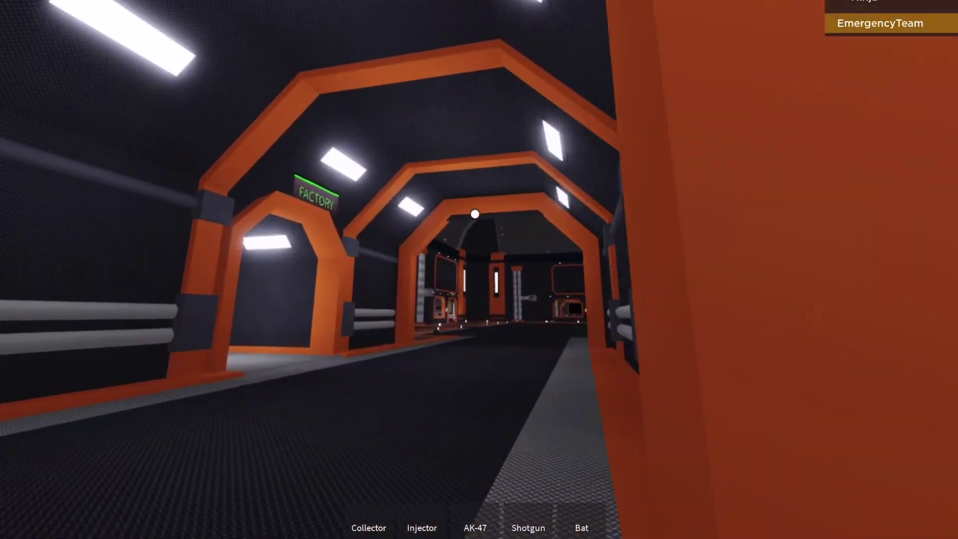
{"action": "key", "text": "2"}
{"action": "key", "text": "3"}
{"action": "key", "text": "w"}
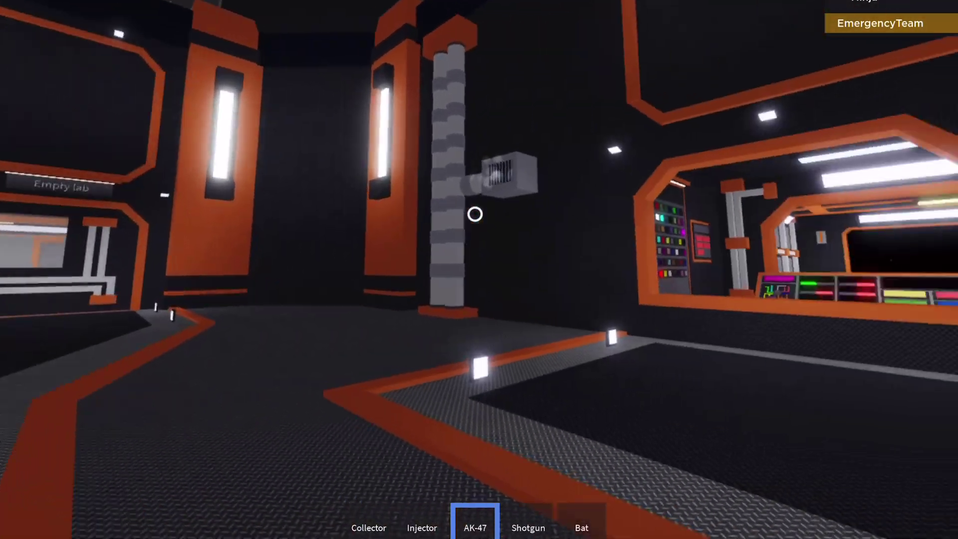
{"action": "key", "text": "w"}
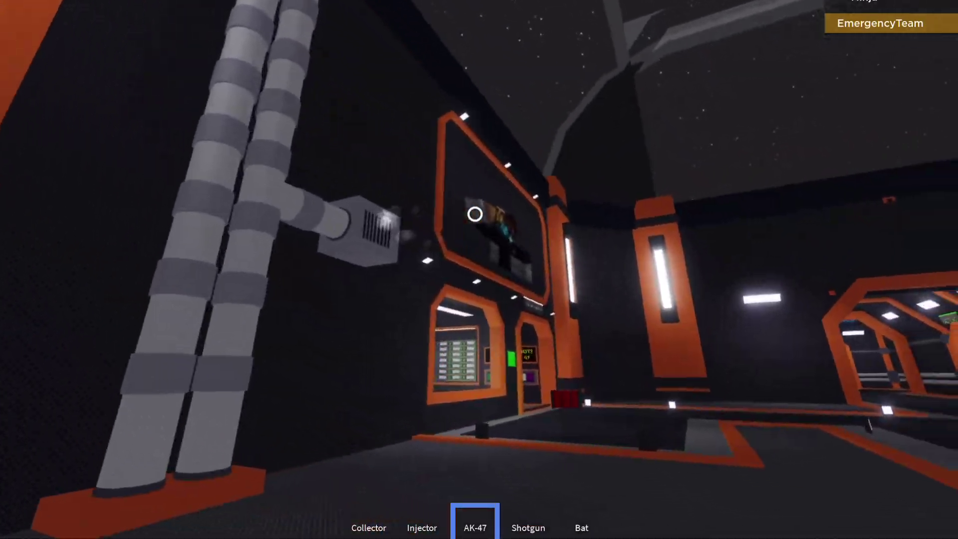
Step: Walk through the rooms toward the lab, passing the players by the bed
{"action": "key", "text": "5"}
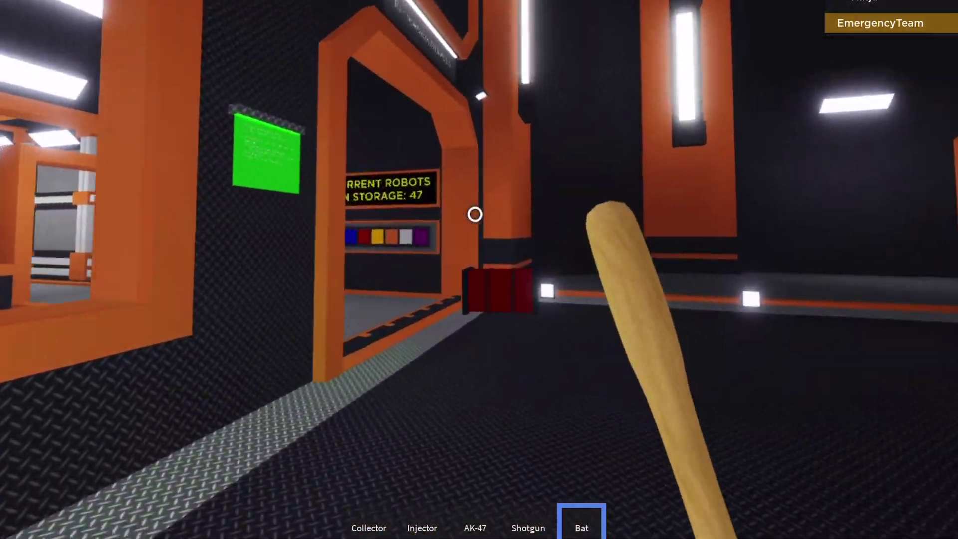
{"action": "key", "text": "5"}
{"action": "key", "text": "w"}
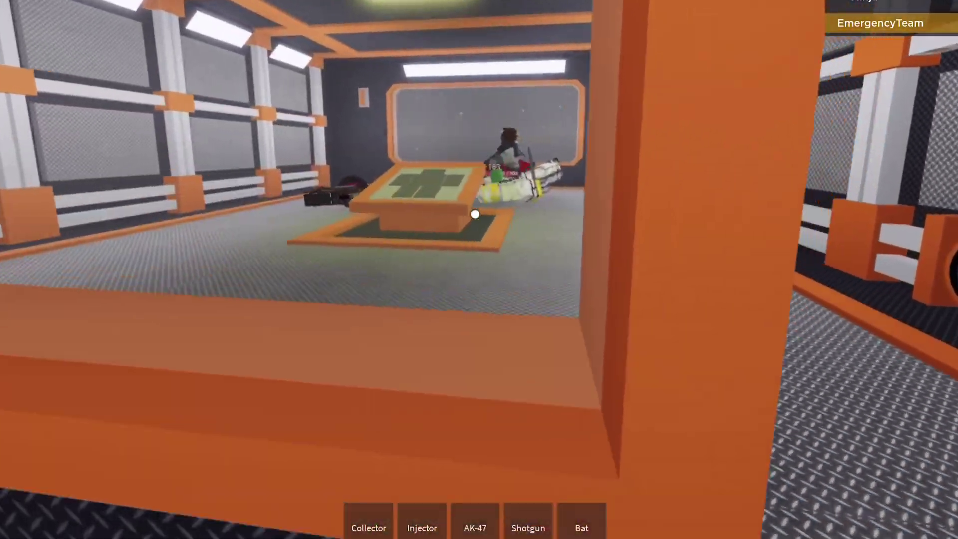
{"action": "key", "text": "w"}
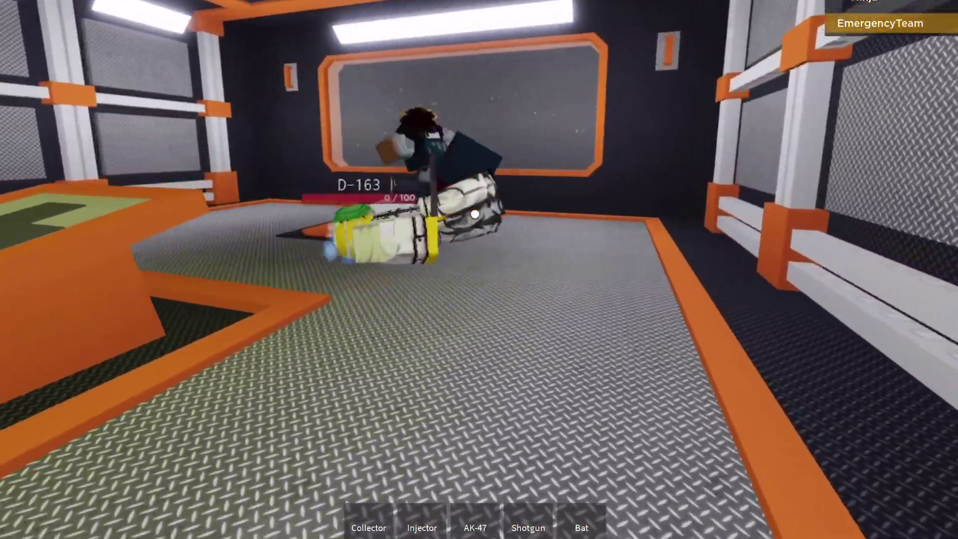
{"action": "key", "text": "w"}
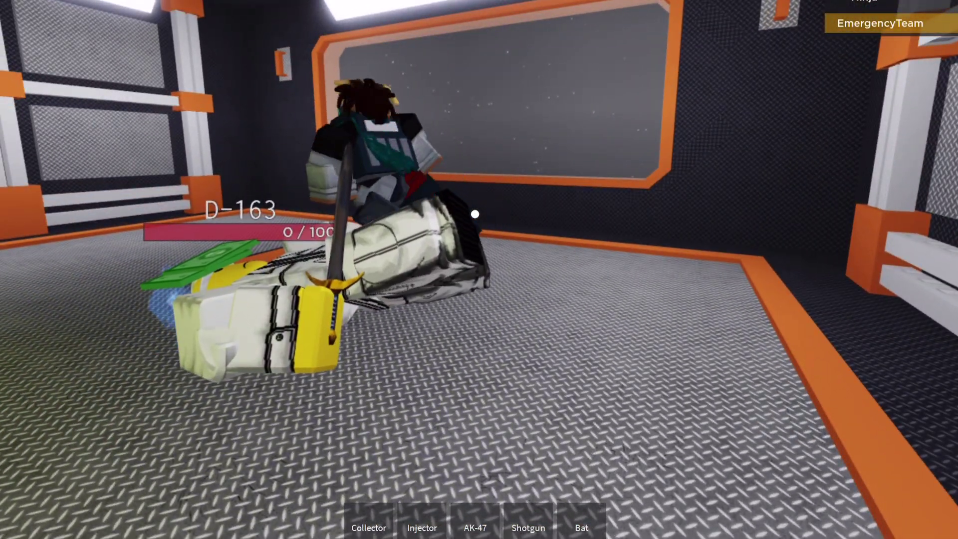
{"action": "key", "text": "w"}
{"action": "key", "text": "w"}
Step: Cross the lab to the virus generator panel with its Lights, Water and Doors switches
{"action": "key", "text": "d"}
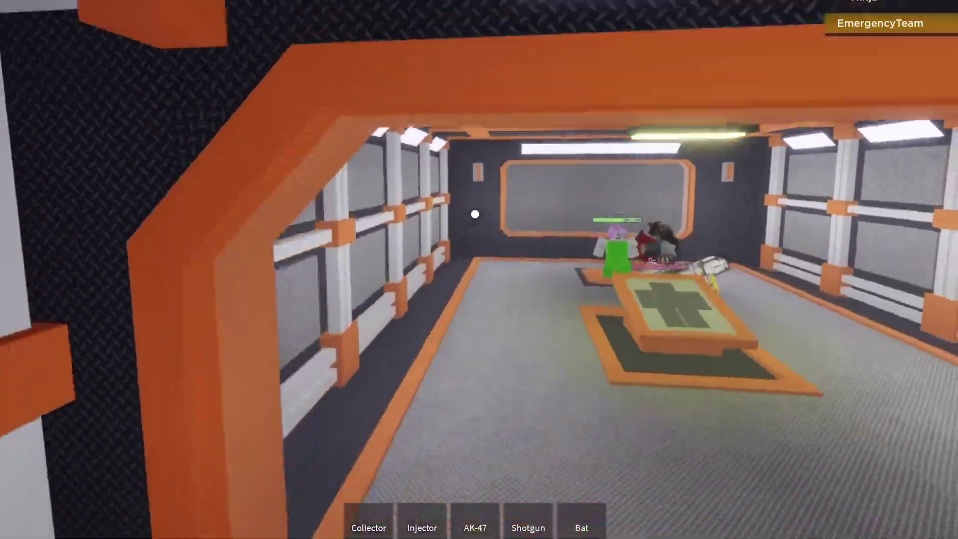
{"action": "key", "text": "w"}
{"action": "key", "text": "3"}
{"action": "key", "text": "w"}
{"action": "key", "text": "4"}
{"action": "key", "text": "5"}
{"action": "key", "text": "5"}
{"action": "key", "text": "w"}
{"action": "key", "text": "w"}
{"action": "key", "text": "w"}
{"action": "key", "text": "w"}
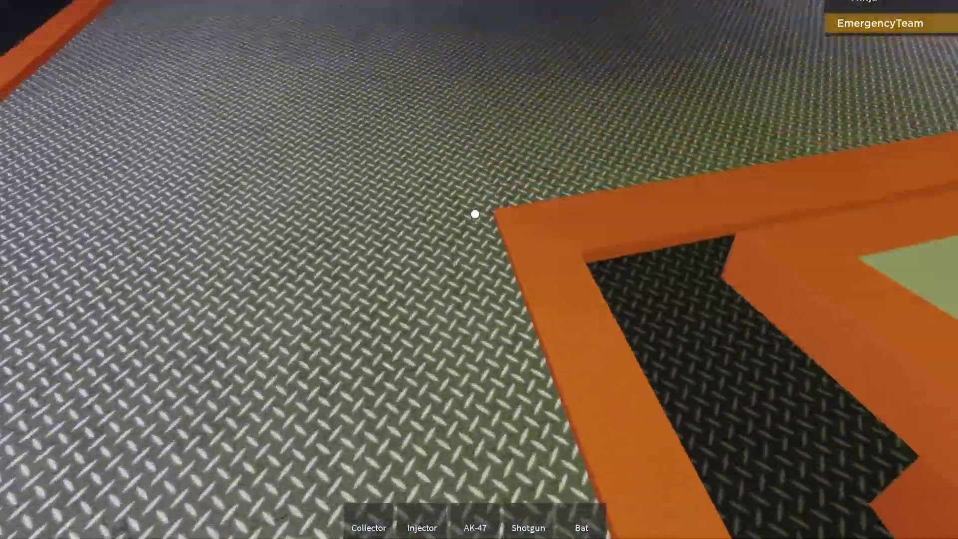
{"action": "key", "text": "w"}
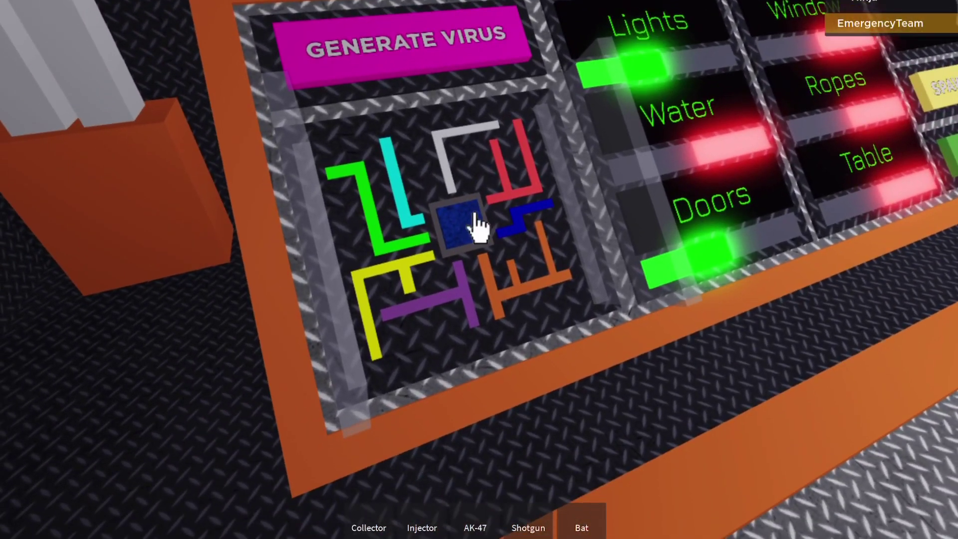
Step: Clear the old blue virus out of the puzzle's centre square
{"action": "left_click", "coordinate": [474, 214]}
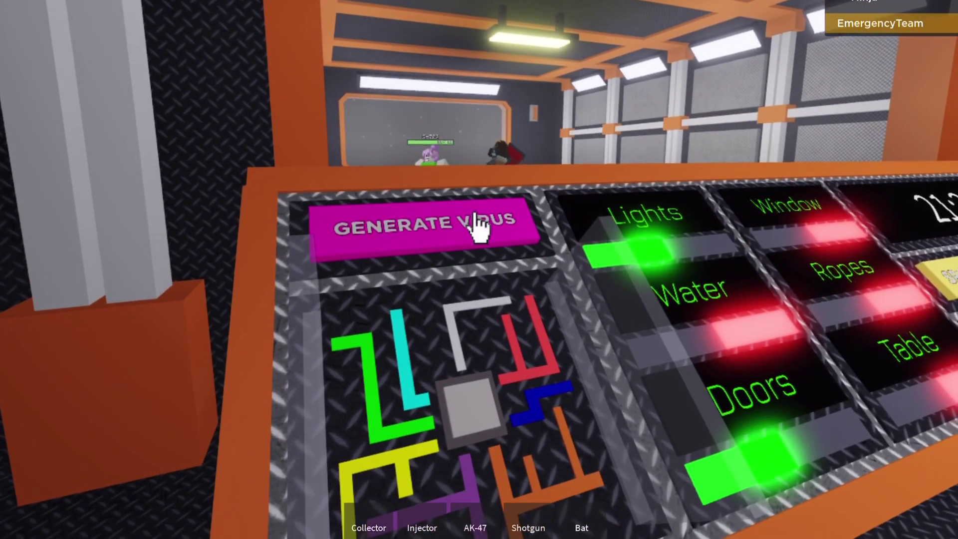
{"action": "key", "text": "w"}
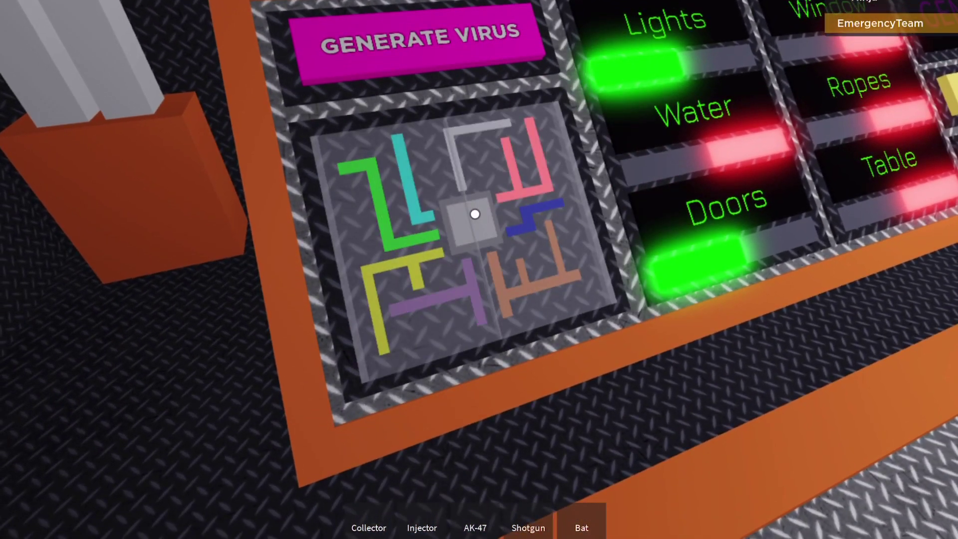
{"action": "left_click", "coordinate": [474, 213]}
{"action": "scroll", "coordinate": [474, 213], "scroll_direction": "down", "scroll_amount": 2}
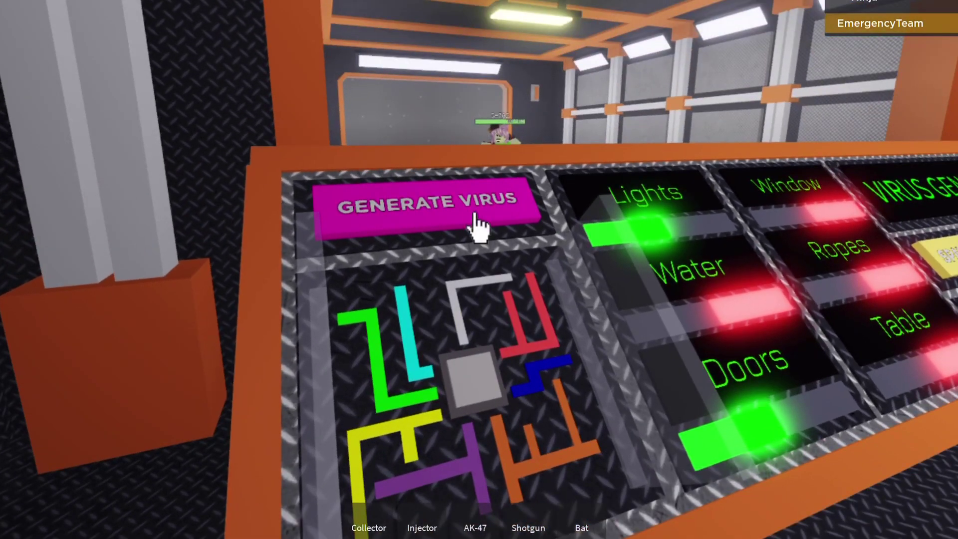
{"action": "scroll", "coordinate": [474, 214], "scroll_direction": "up", "scroll_amount": 2}
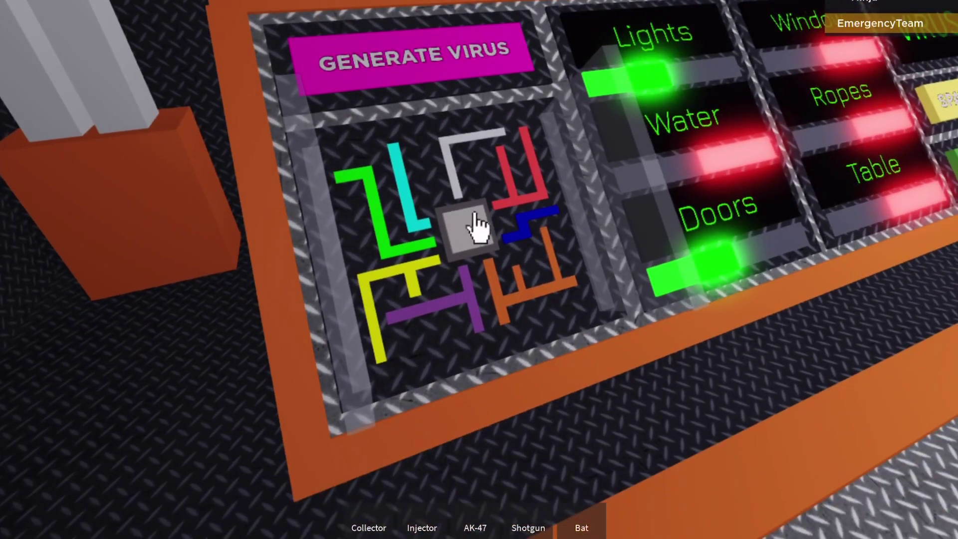
{"action": "left_click", "coordinate": [475, 224]}
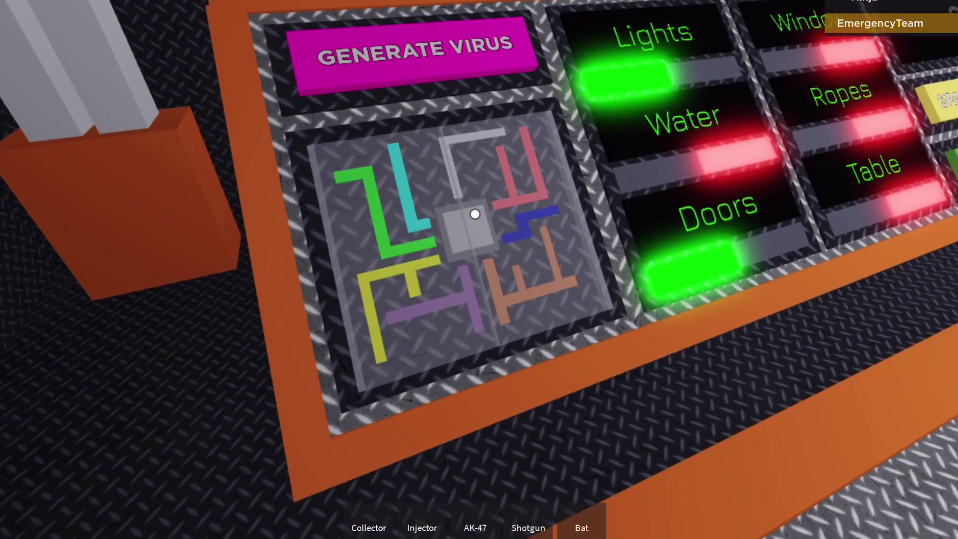
{"action": "left_click", "coordinate": [473, 215]}
{"action": "scroll", "coordinate": [474, 215], "scroll_direction": "down", "scroll_amount": 2}
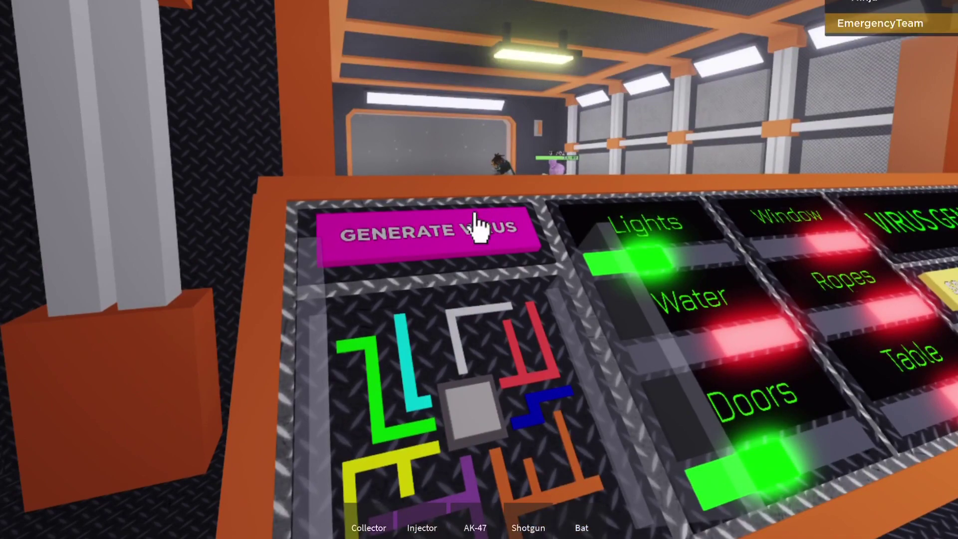
{"action": "scroll", "coordinate": [474, 215], "scroll_direction": "up", "scroll_amount": 2}
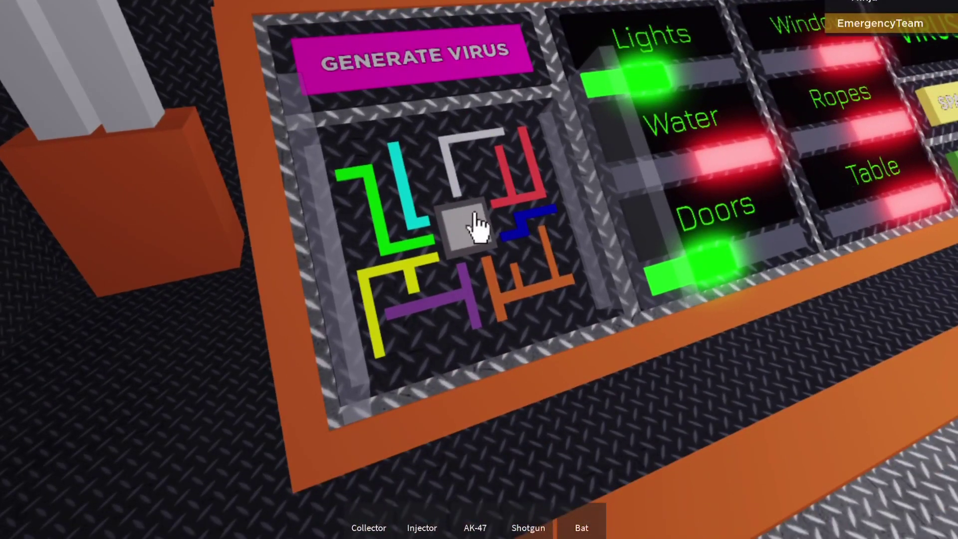
{"action": "left_click", "coordinate": [476, 224]}
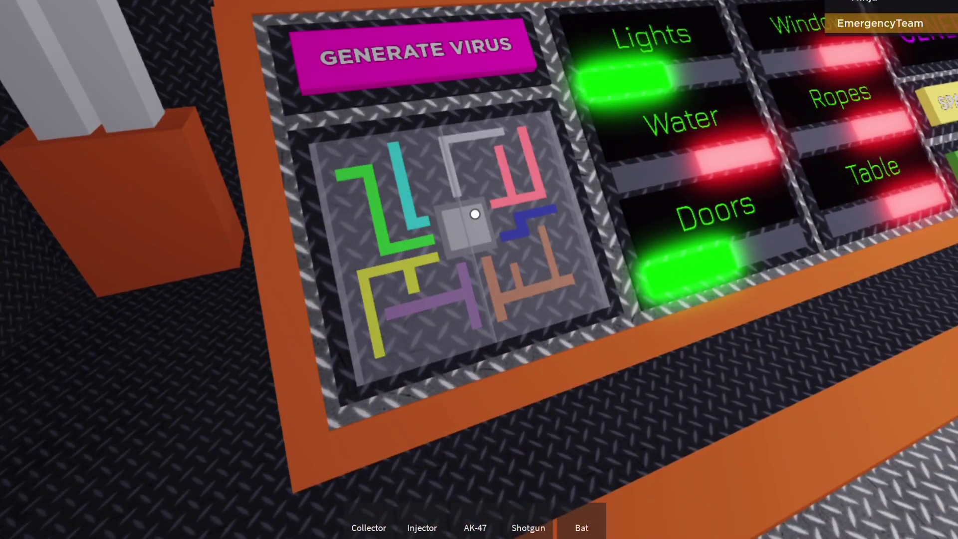
{"action": "left_click", "coordinate": [474, 215]}
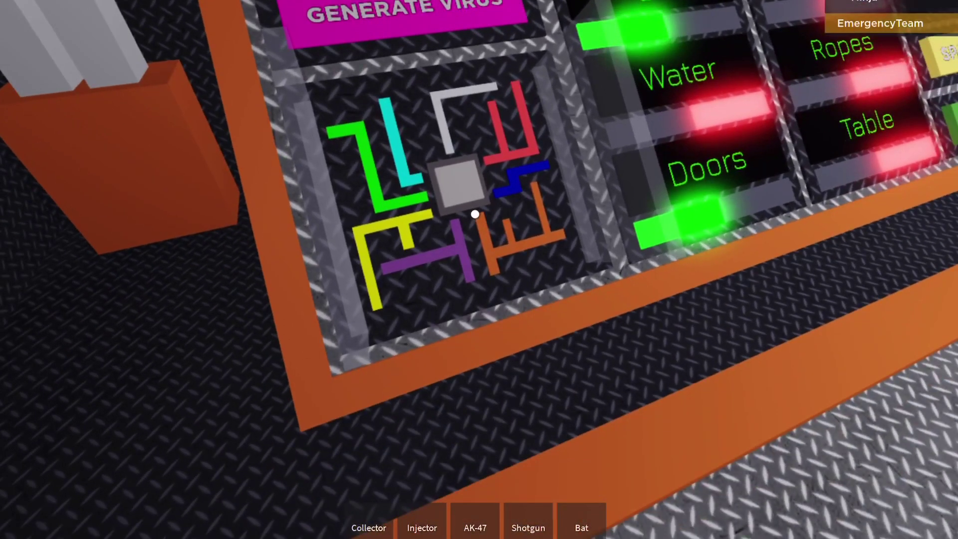
{"action": "left_click", "coordinate": [479, 224]}
{"action": "left_click", "coordinate": [474, 215]}
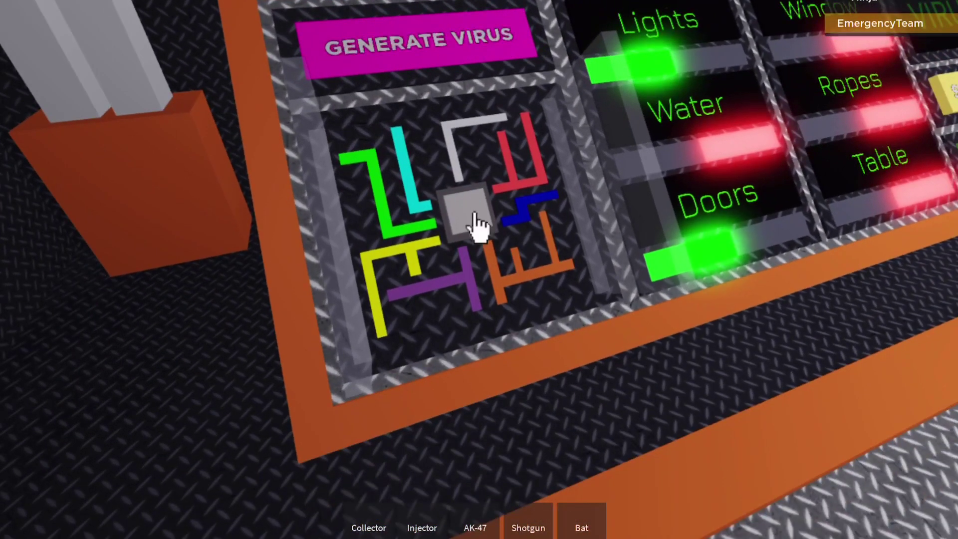
{"action": "left_click", "coordinate": [475, 221]}
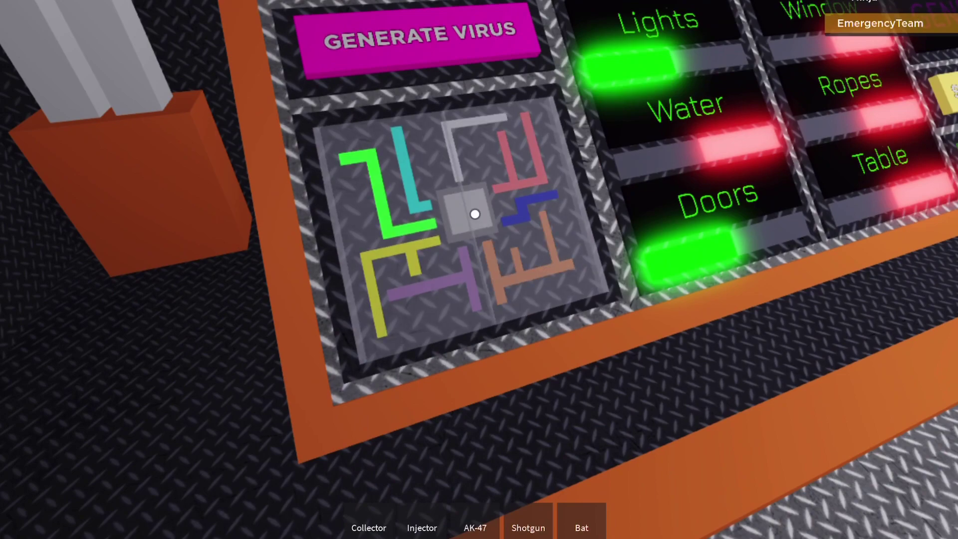
{"action": "left_click", "coordinate": [479, 225]}
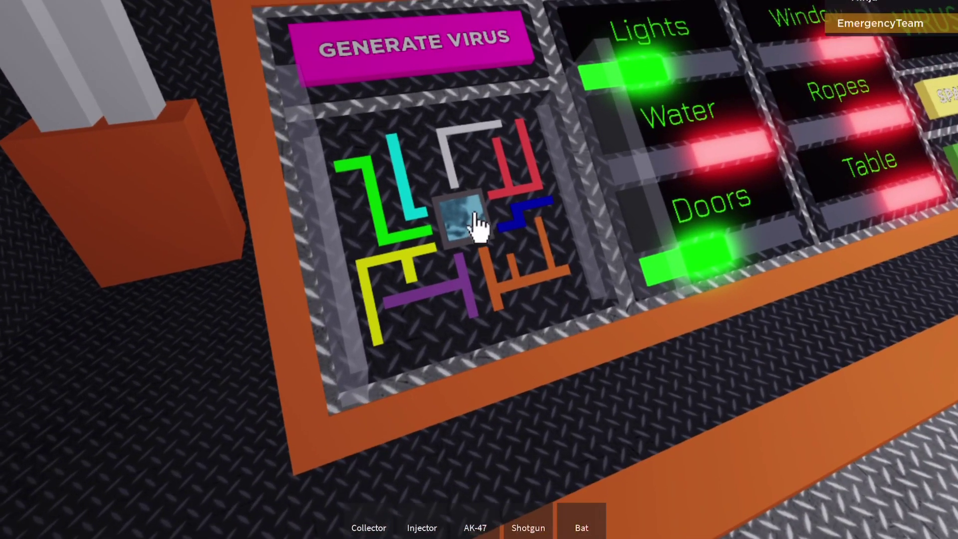
{"action": "left_click", "coordinate": [479, 225]}
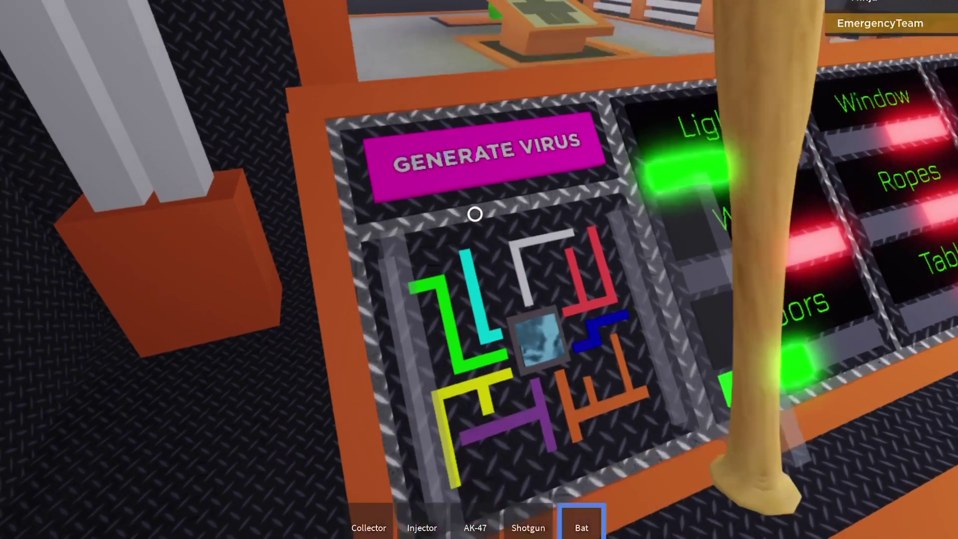
Step: Generate a new virus and collect the green sample from the puzzle centre
{"action": "key", "text": "5"}
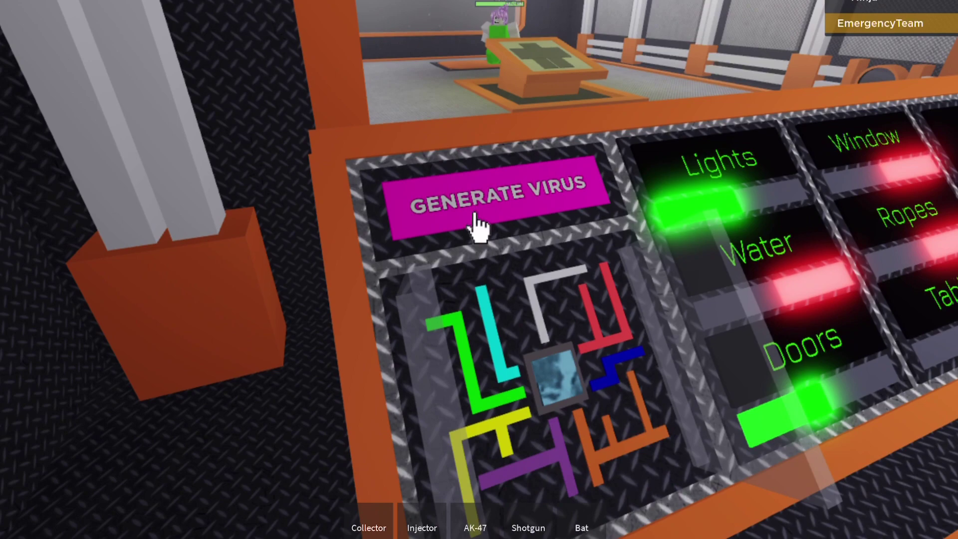
{"action": "left_click", "coordinate": [479, 224]}
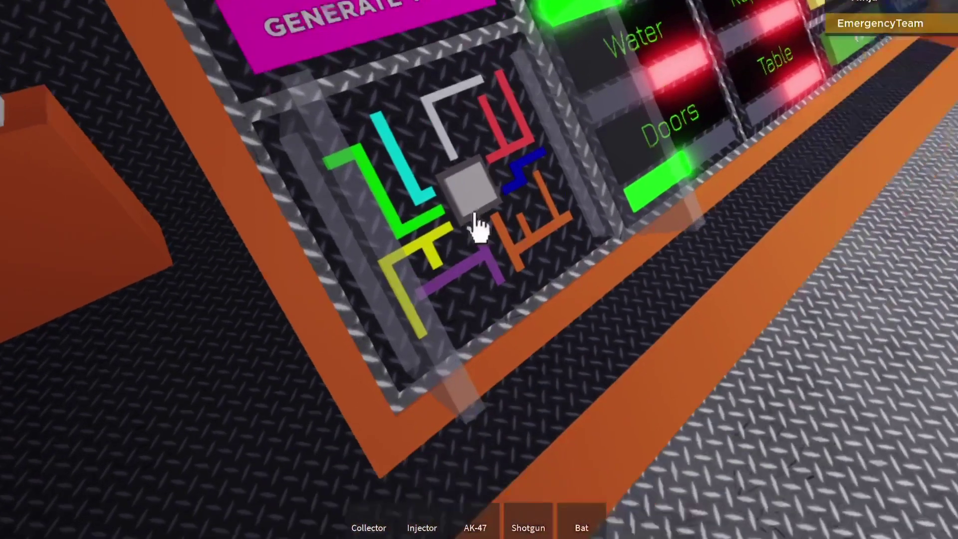
{"action": "scroll", "coordinate": [474, 215], "scroll_direction": "down", "scroll_amount": 3}
{"action": "scroll", "coordinate": [474, 215], "scroll_direction": "up", "scroll_amount": 3}
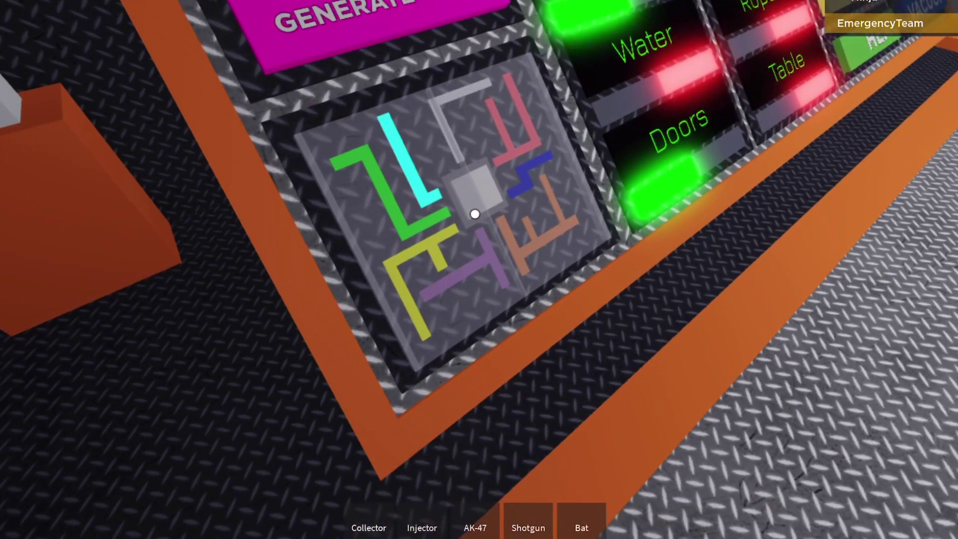
{"action": "left_click", "coordinate": [474, 215]}
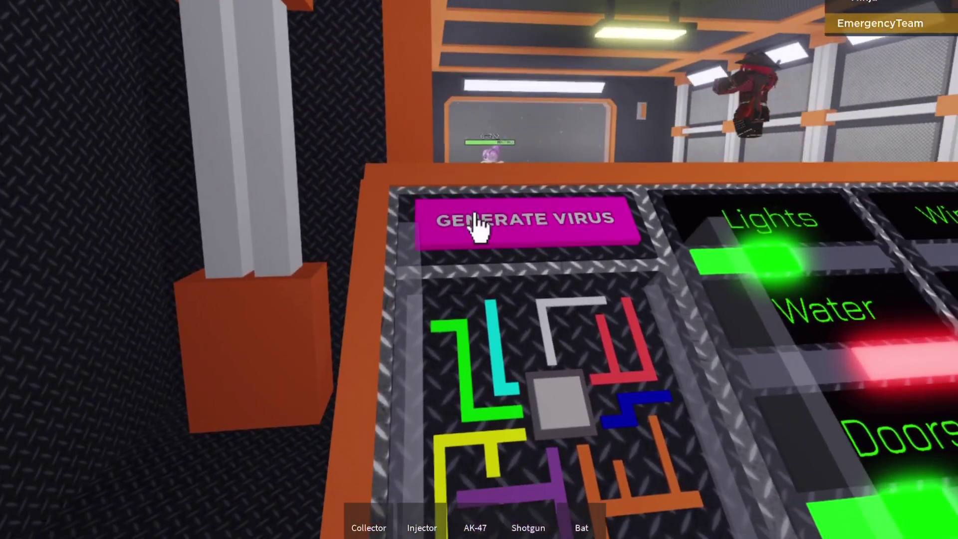
{"action": "left_click", "coordinate": [479, 225]}
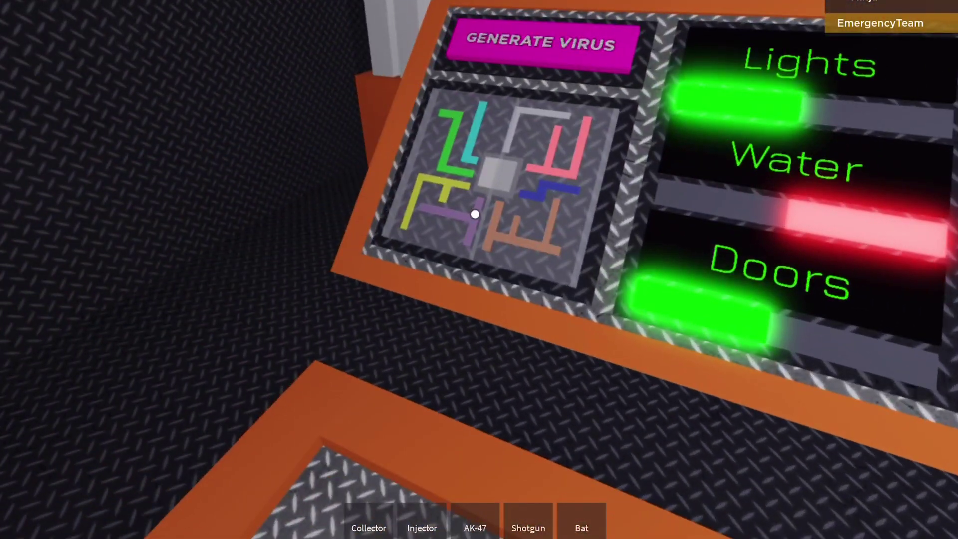
{"action": "left_click", "coordinate": [474, 215]}
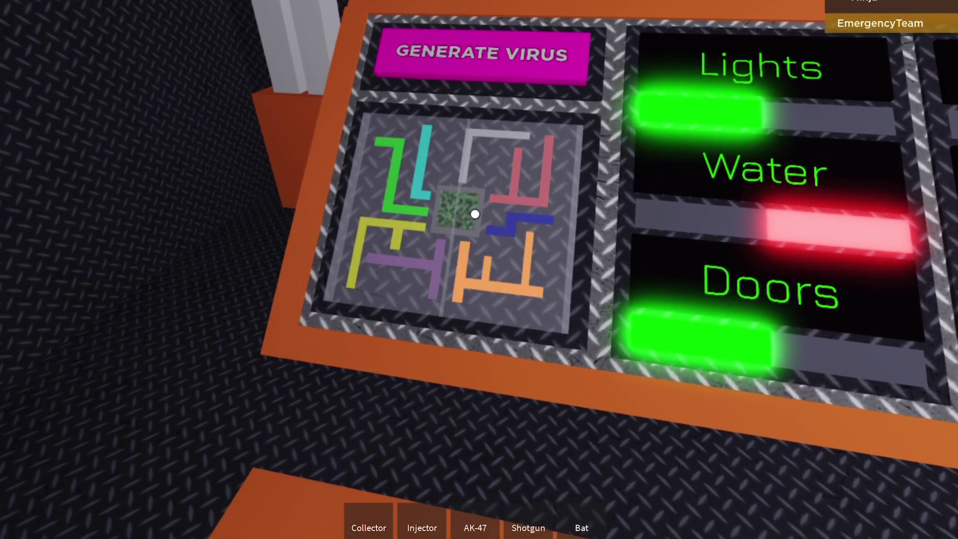
{"action": "left_click", "coordinate": [474, 215]}
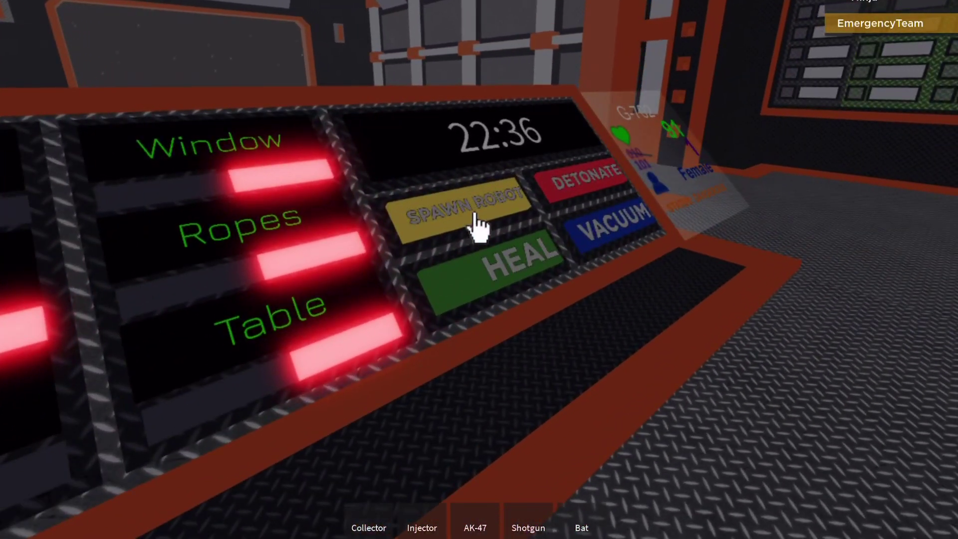
Step: Spawn robot G-702 and shoot it with the shotgun
{"action": "left_click", "coordinate": [474, 220]}
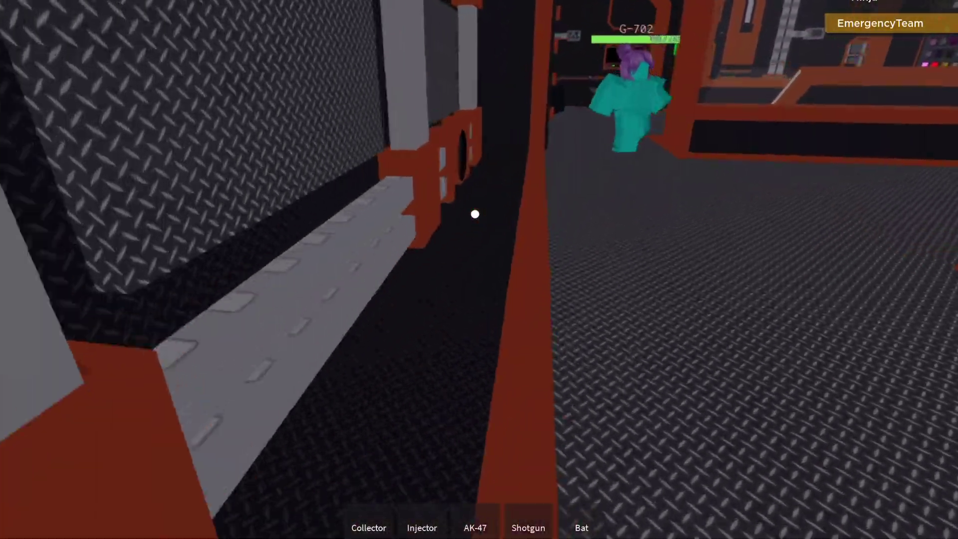
{"action": "key", "text": "2"}
{"action": "key", "text": "4"}
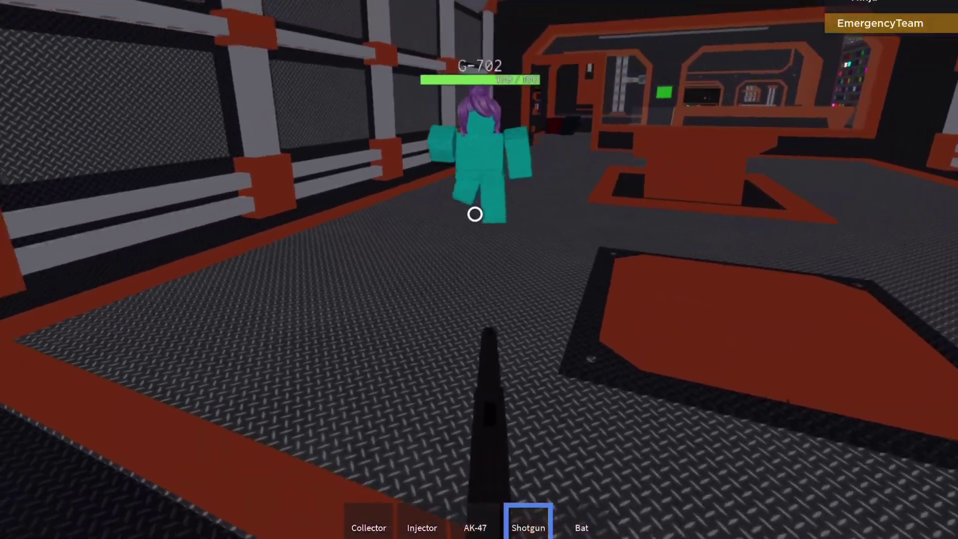
{"action": "left_click", "coordinate": [474, 215]}
{"action": "key", "text": "4"}
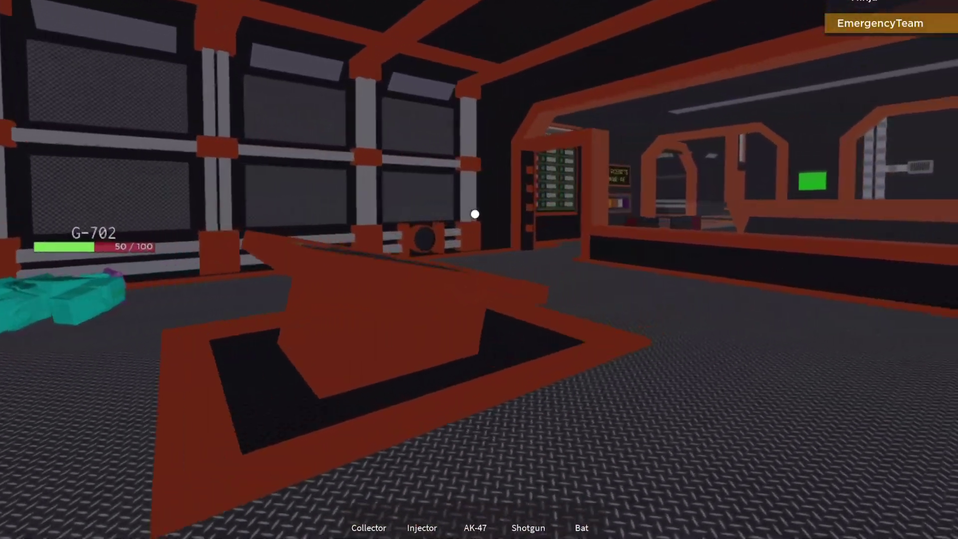
{"action": "key", "text": "5"}
{"action": "key", "text": "3"}
{"action": "key", "text": "2"}
{"action": "key", "text": "2"}
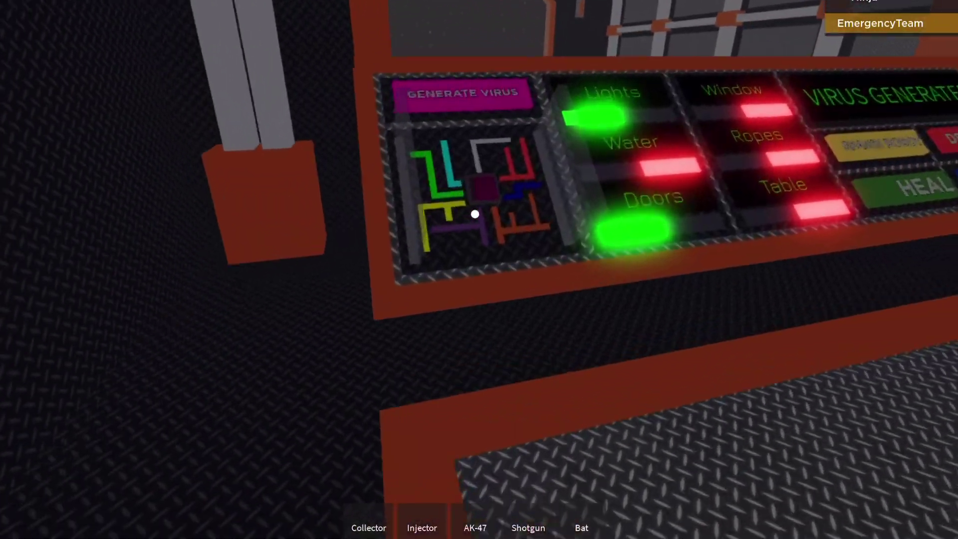
Step: Walk through the storage doorway and corridors toward G-702
{"action": "key", "text": "2"}
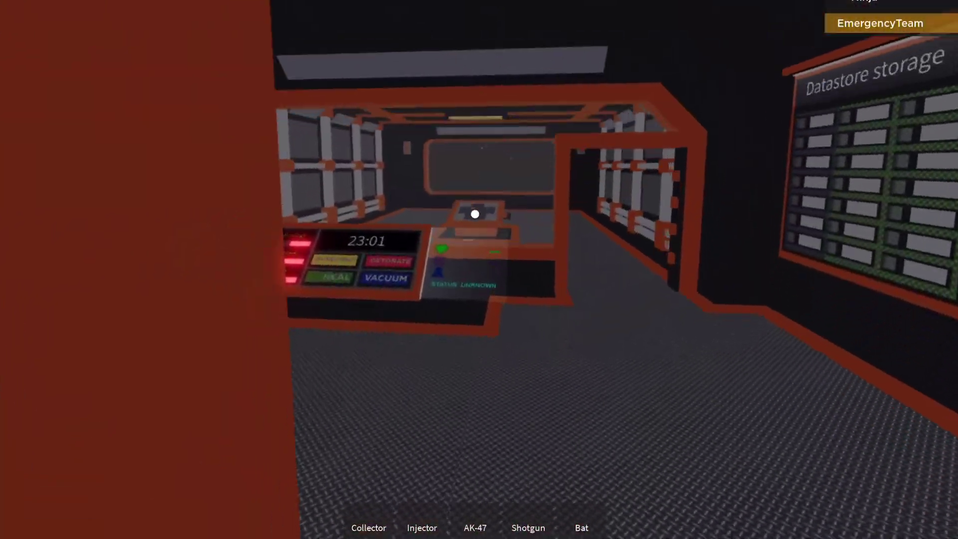
{"action": "key", "text": "2"}
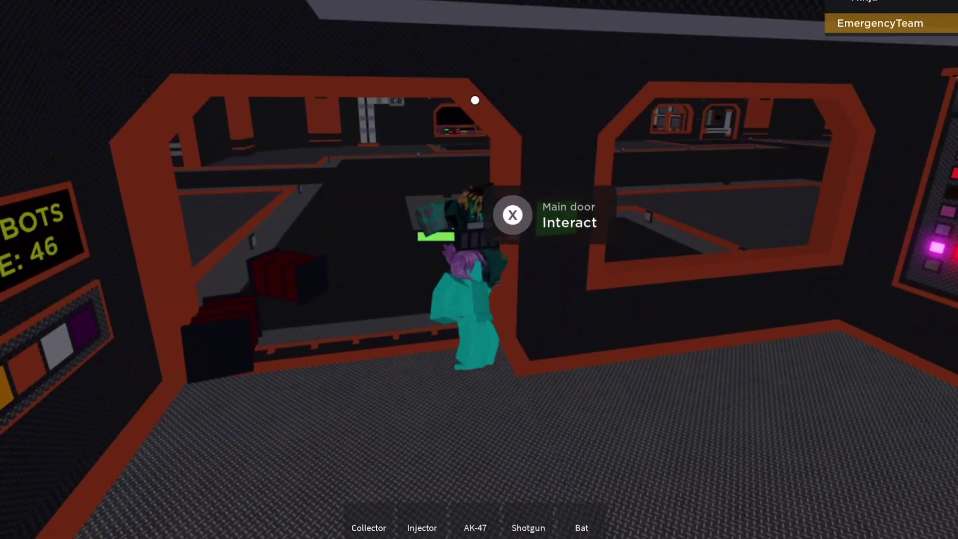
{"action": "key", "text": "w"}
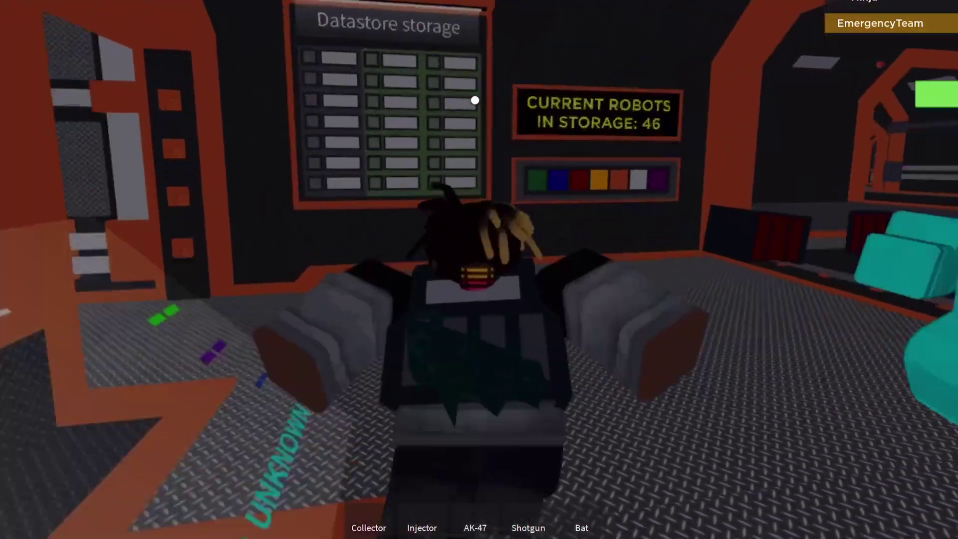
{"action": "key", "text": "w"}
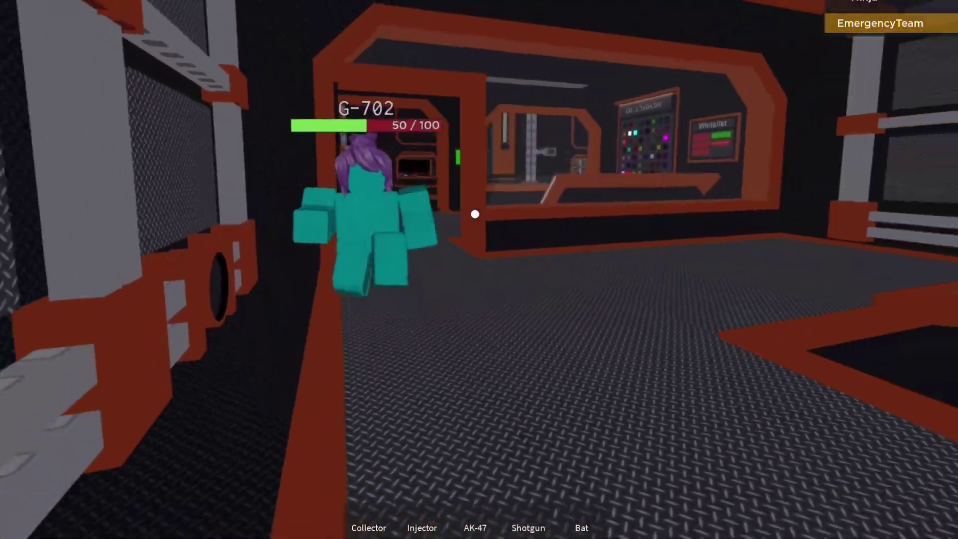
Step: Fight the winged G-702 at close range with the AK-47 until the character dies
{"action": "key", "text": "w"}
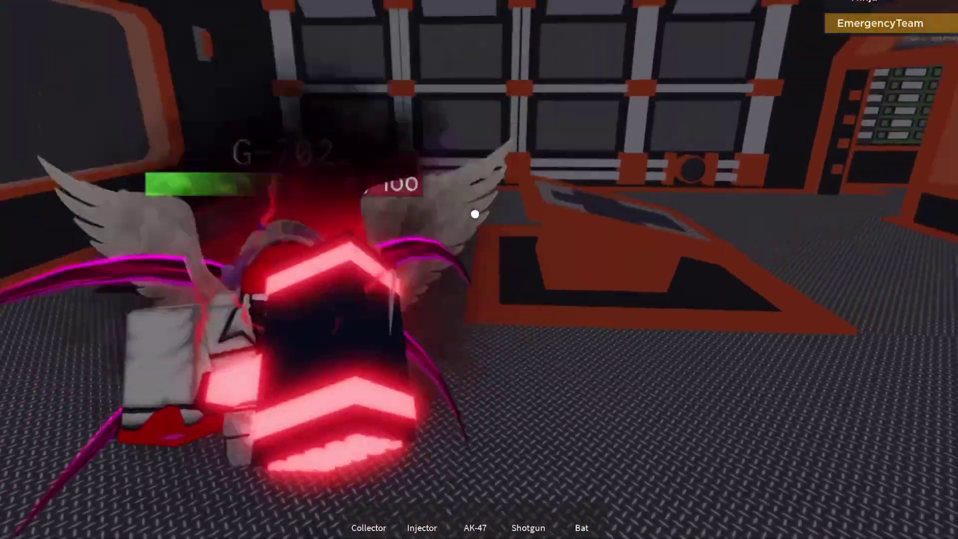
{"action": "key", "text": "w"}
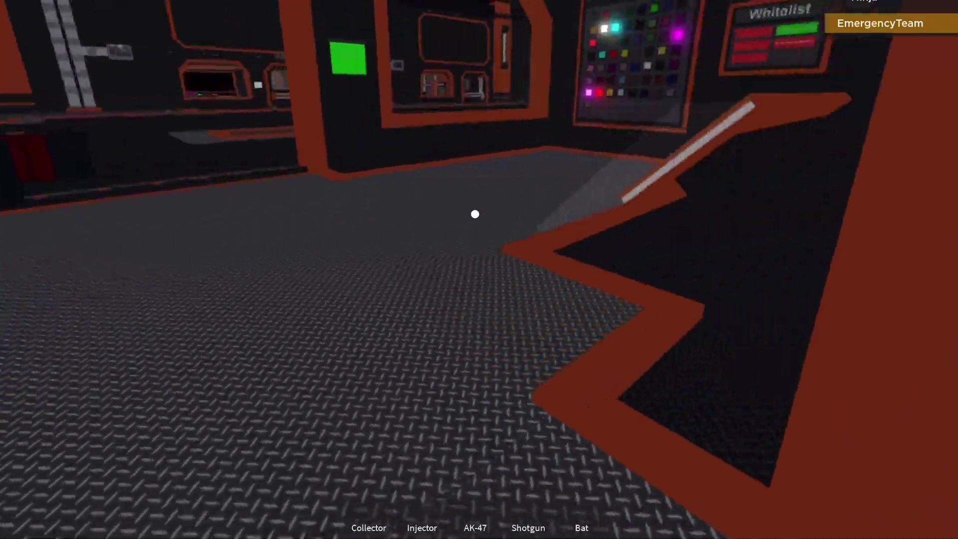
{"action": "key", "text": "w"}
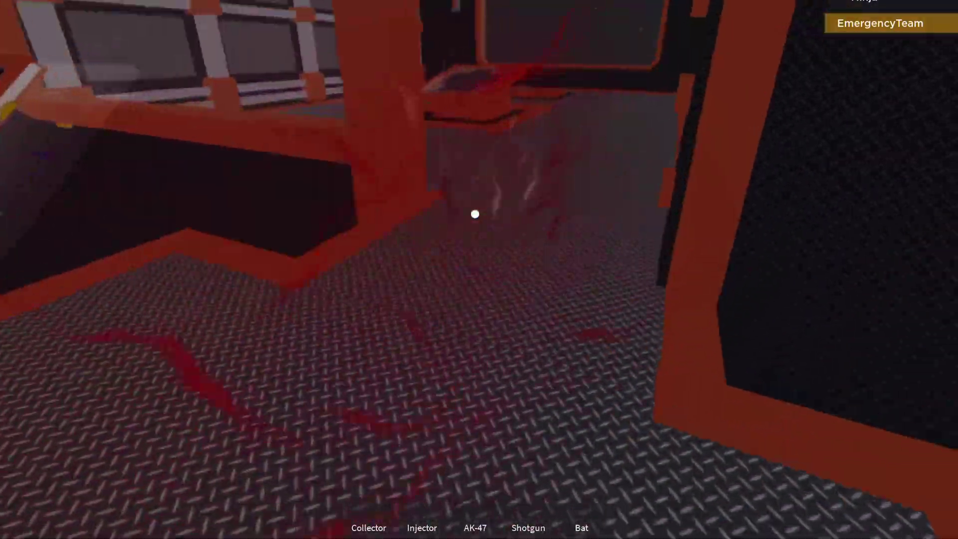
{"action": "key", "text": "w"}
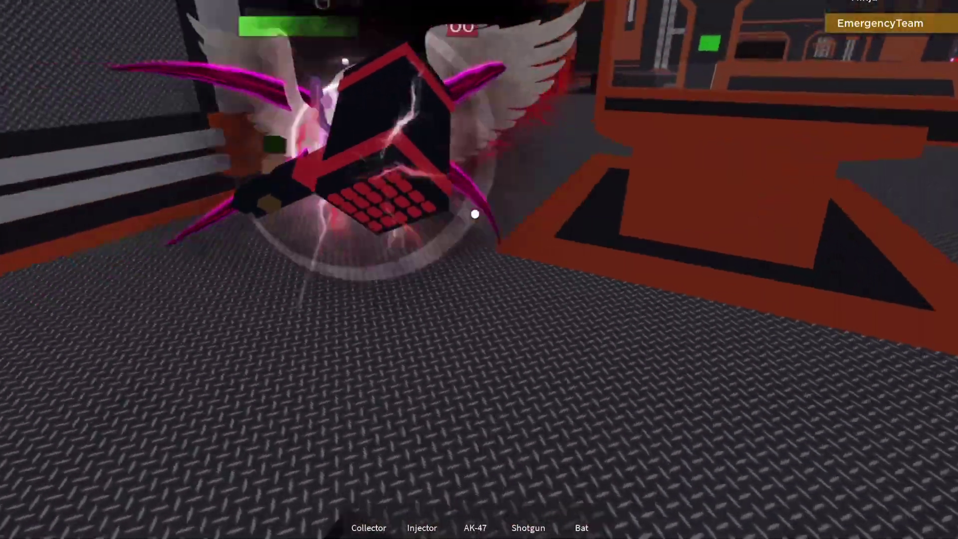
{"action": "key", "text": "s"}
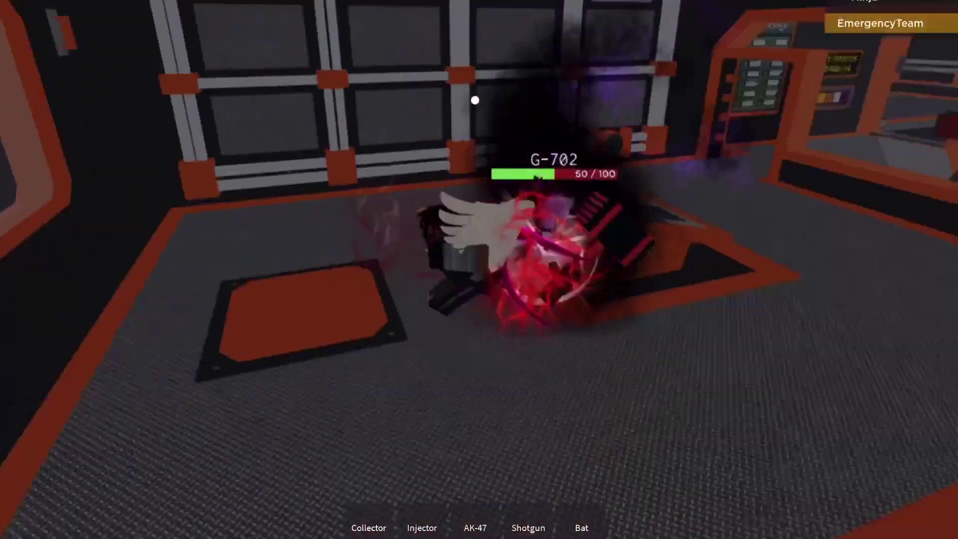
{"action": "key", "text": "a"}
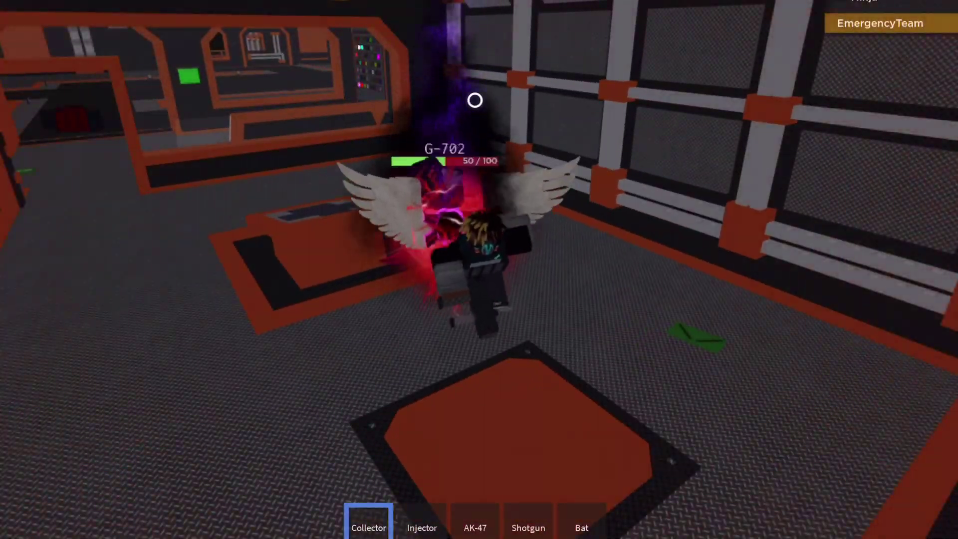
{"action": "key", "text": "3"}
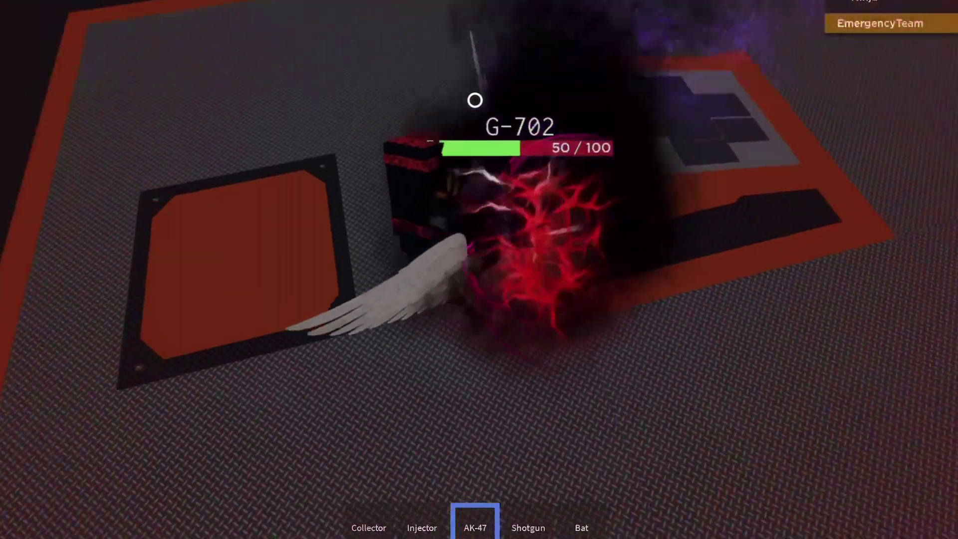
{"action": "key", "text": "5"}
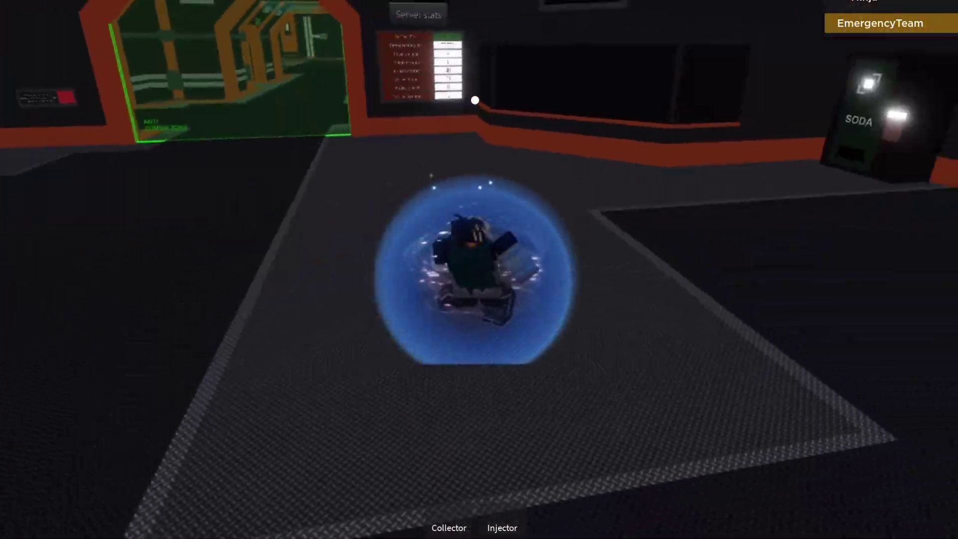
{"action": "scroll", "coordinate": [475, 100], "scroll_direction": "up", "scroll_amount": 5}
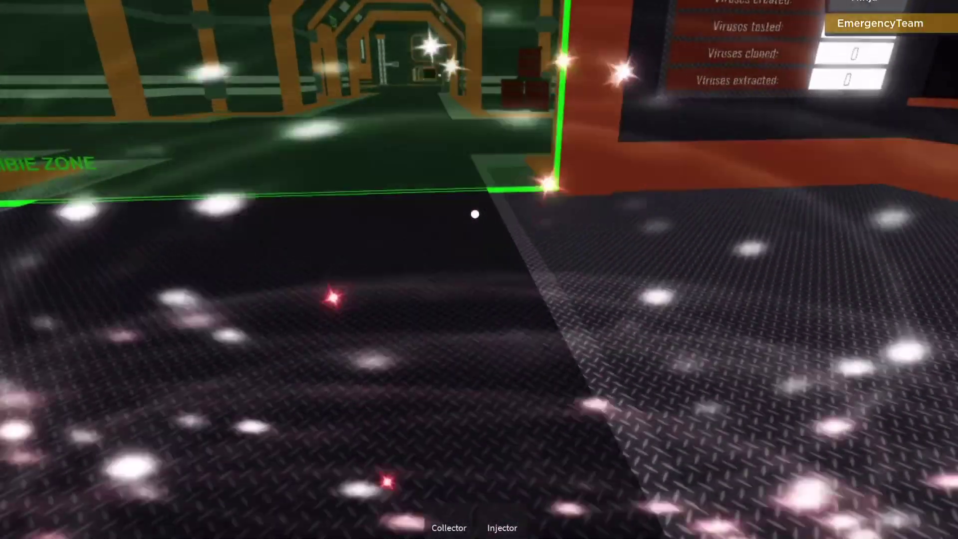
Step: Take the AK-47, Shotgun and Bat from the F-Tech panel, then hold the AK-47 facing the lab
{"action": "key", "text": "w"}
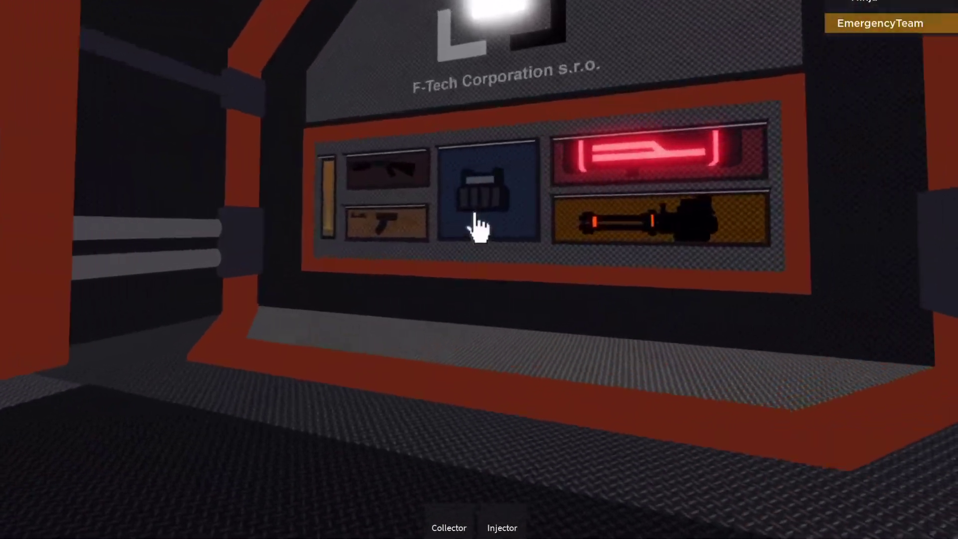
{"action": "key", "text": "w"}
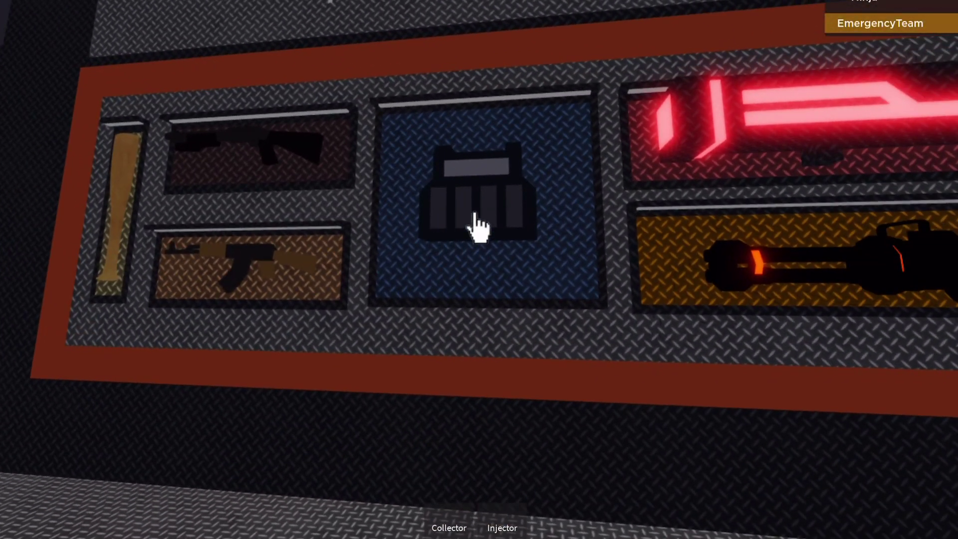
{"action": "key", "text": "w"}
{"action": "left_click", "coordinate": [478, 225]}
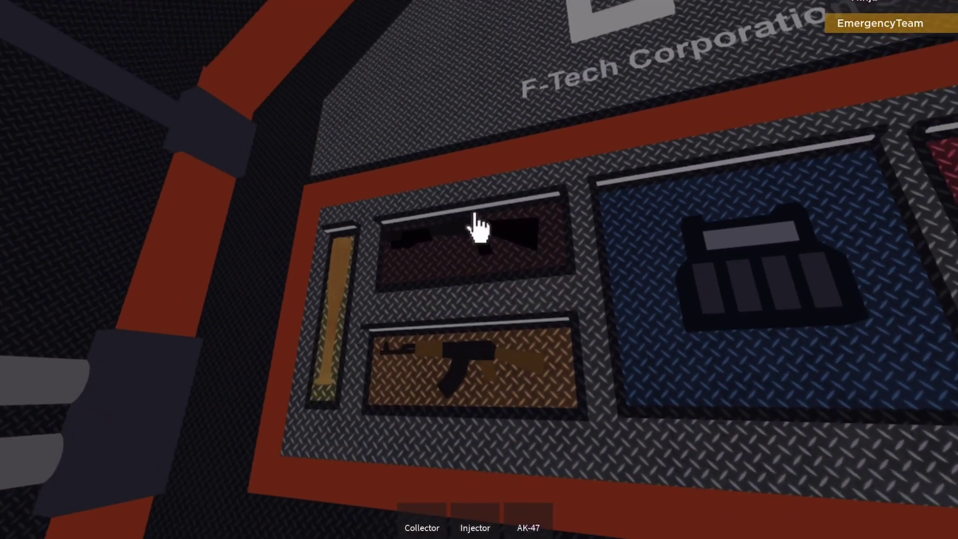
{"action": "left_click", "coordinate": [477, 225]}
{"action": "key", "text": "2"}
{"action": "key", "text": "3"}
{"action": "key", "text": "w"}
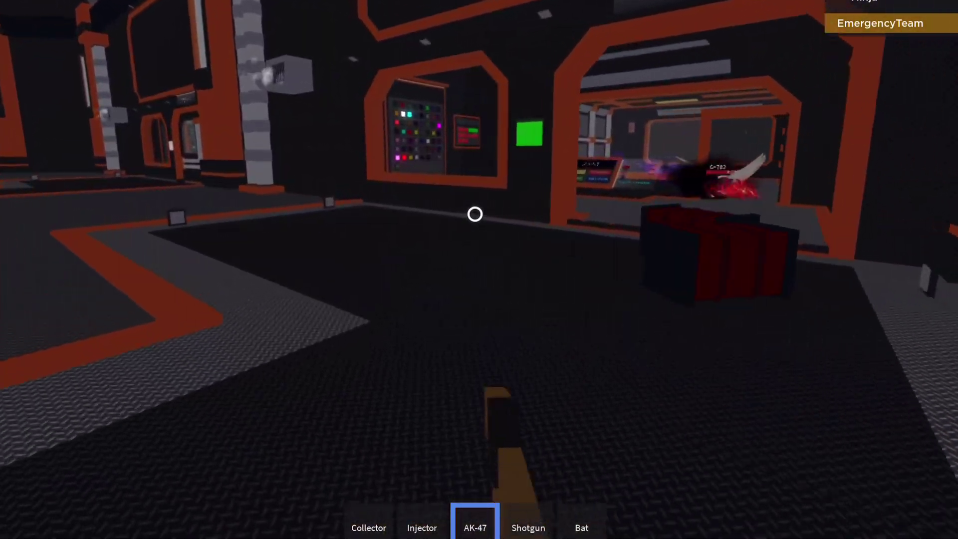
Step: Move through the doorway past G-702 with the AK-47 ready
{"action": "key", "text": "w"}
{"action": "key", "text": "w"}
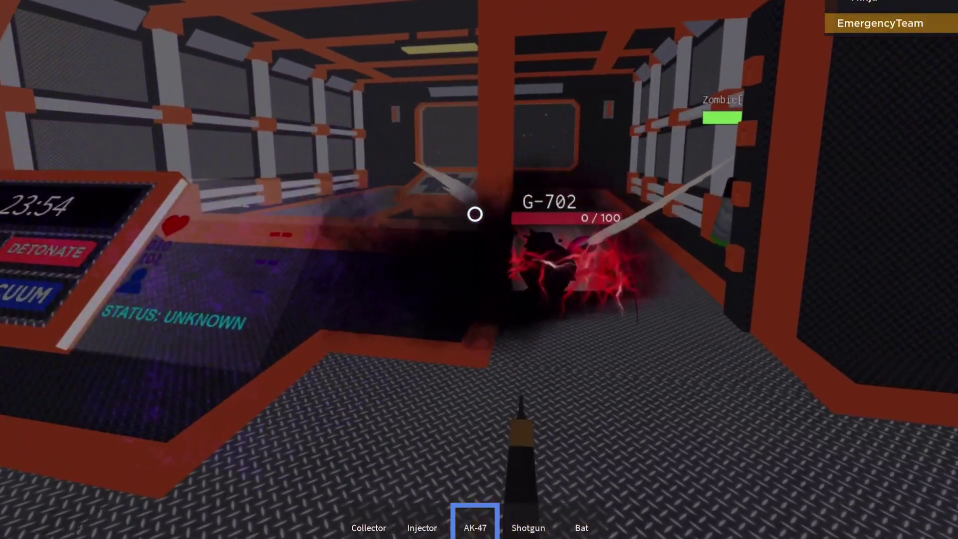
{"action": "key", "text": "w"}
{"action": "key", "text": "4"}
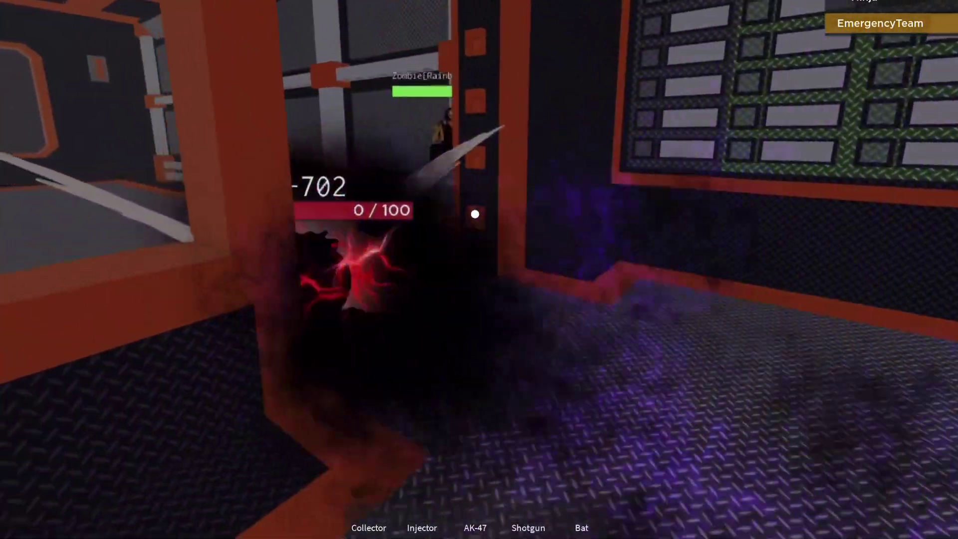
{"action": "scroll", "coordinate": [475, 215], "scroll_direction": "down", "scroll_amount": 3}
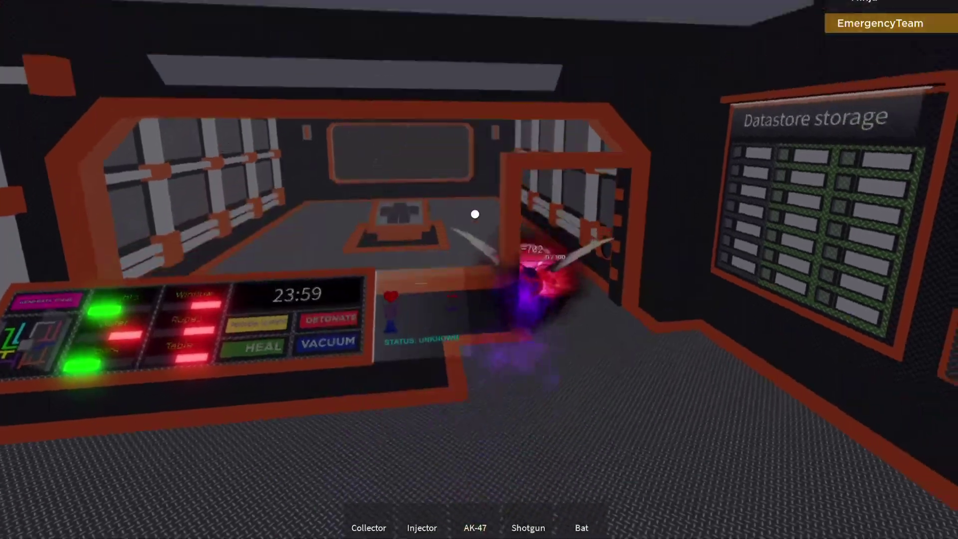
{"action": "scroll", "coordinate": [474, 214], "scroll_direction": "up", "scroll_amount": 3}
{"action": "key", "text": "w"}
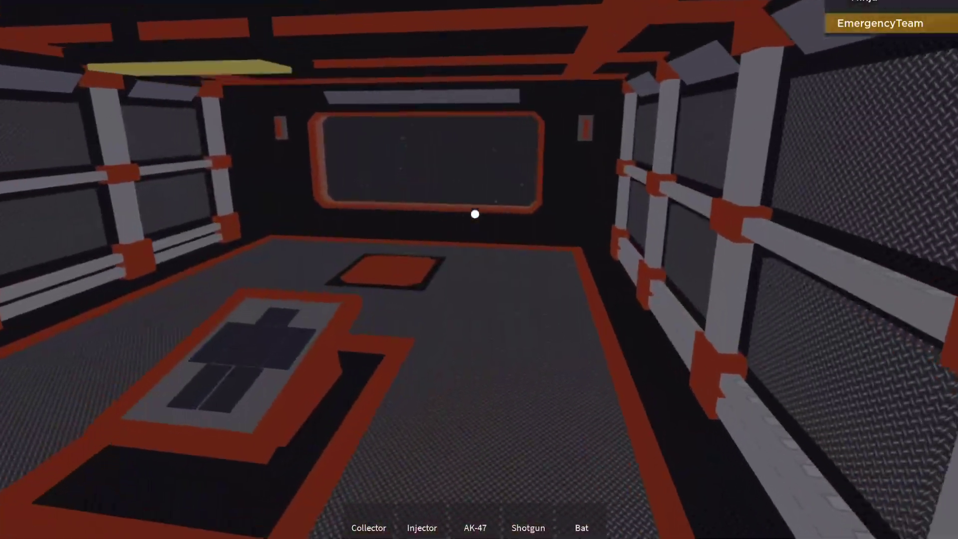
{"action": "key", "text": "w"}
{"action": "key", "text": "2"}
{"action": "key", "text": "3"}
Step: Chase the zombie player through the room and fire the shotgun at it
{"action": "key", "text": "w"}
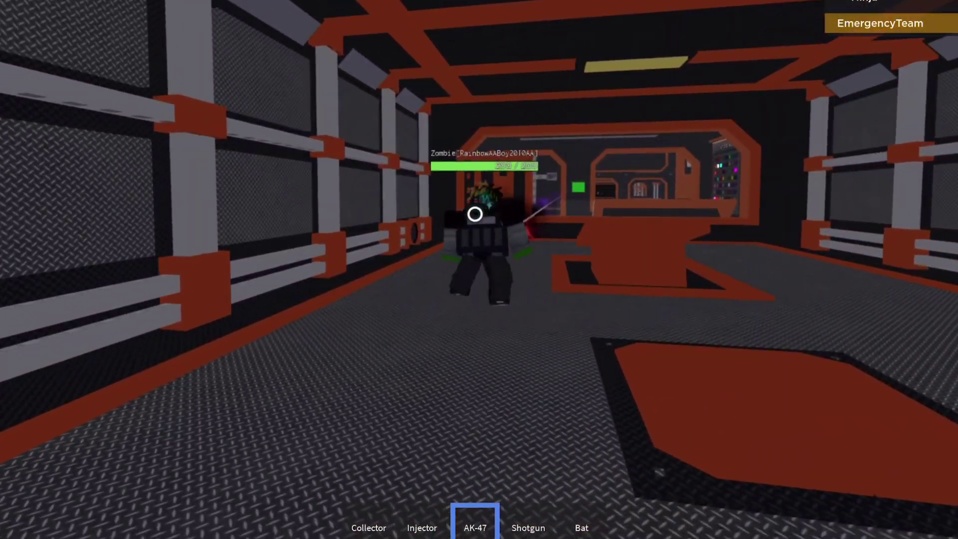
{"action": "key", "text": "w"}
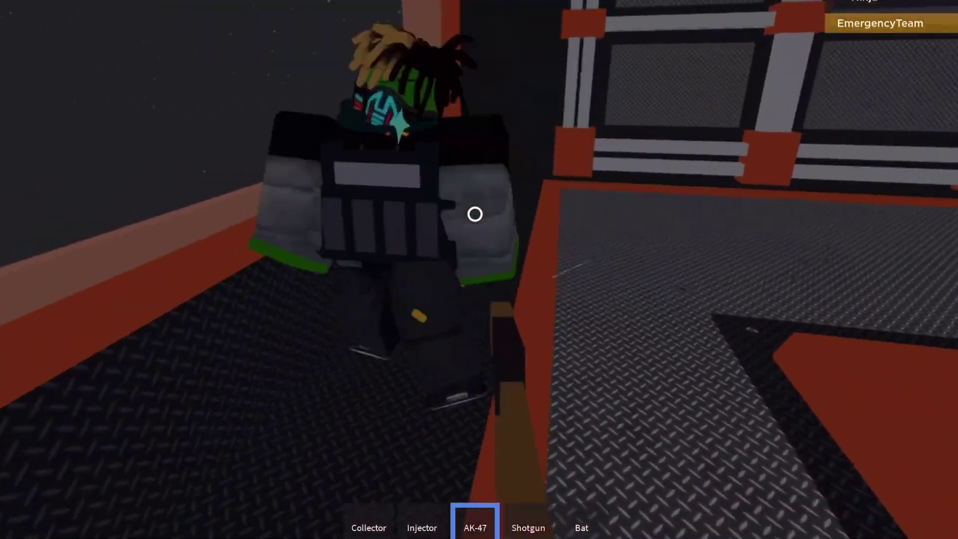
{"action": "key", "text": "w"}
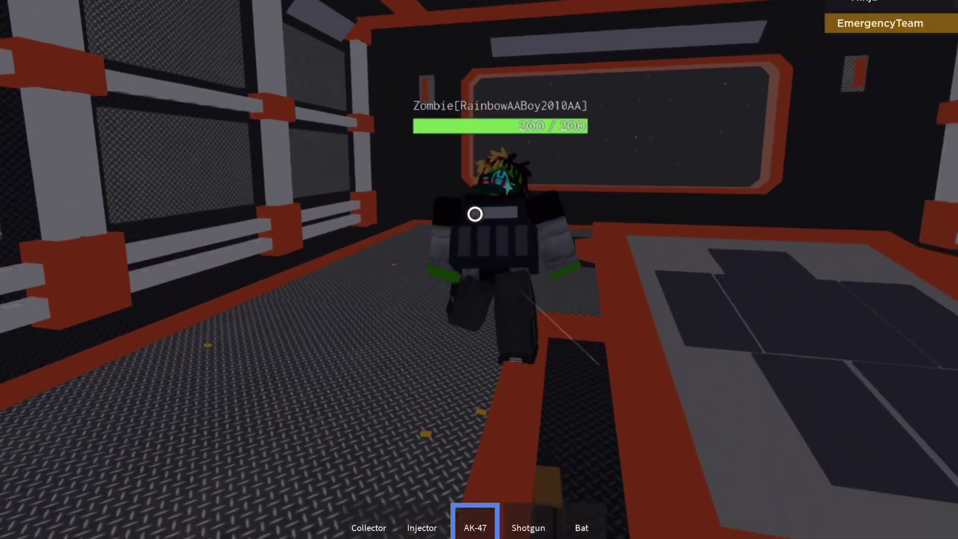
{"action": "key", "text": "4"}
{"action": "key", "text": "w"}
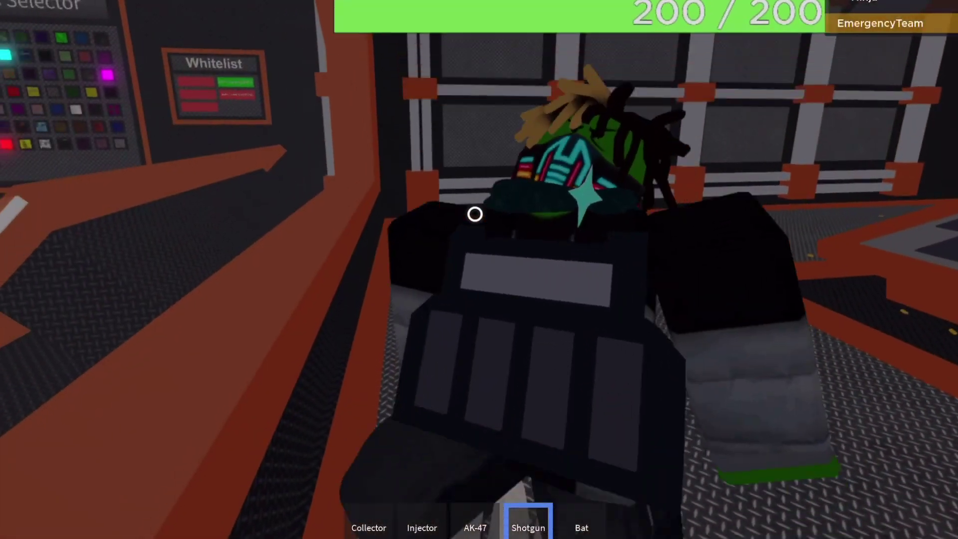
{"action": "key", "text": "w"}
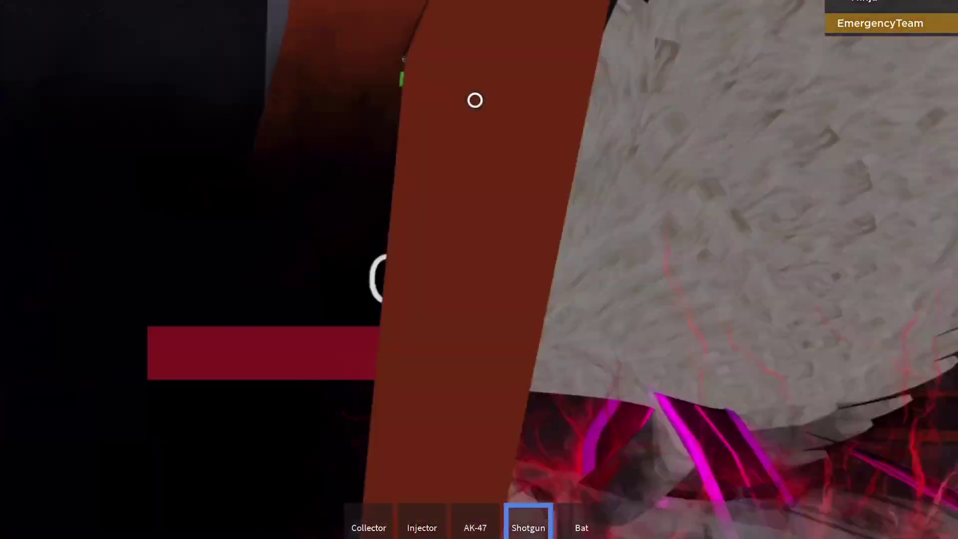
{"action": "left_click", "coordinate": [475, 215]}
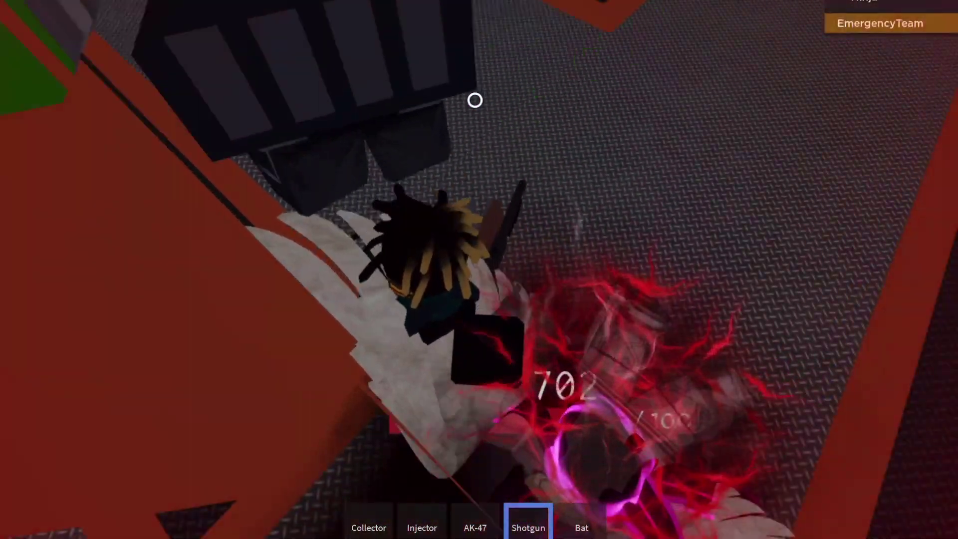
{"action": "key", "text": "s"}
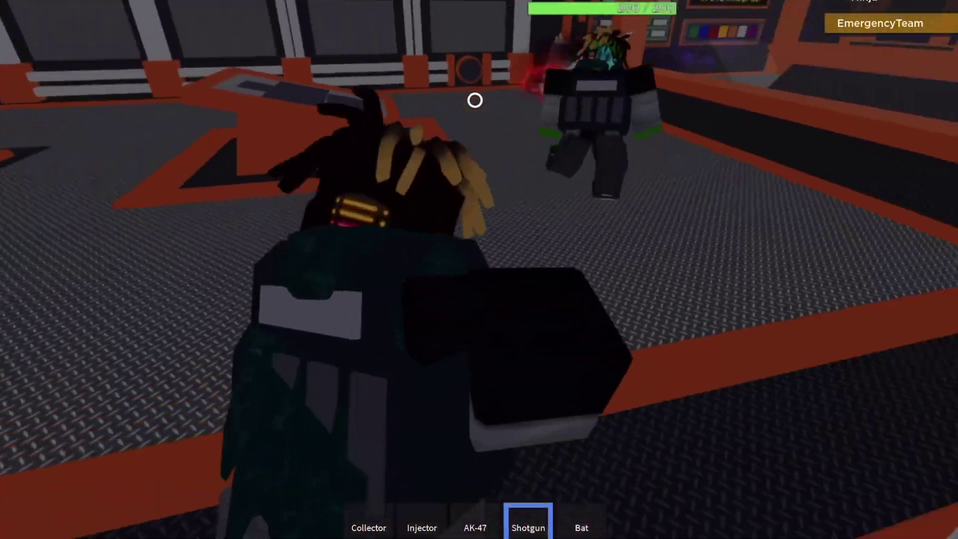
Step: Finish the zombie with AK-47 fire, bringing it down to 0/200 health
{"action": "key", "text": "w"}
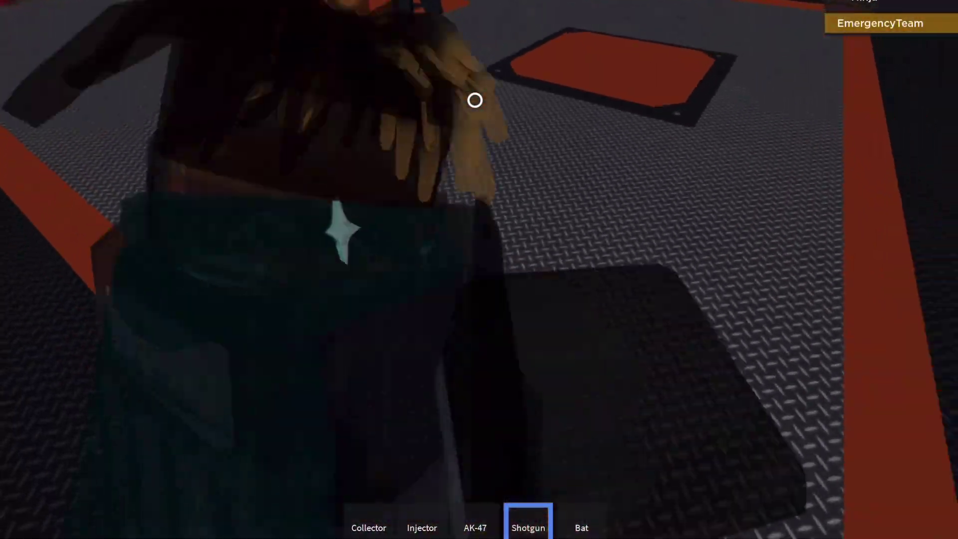
{"action": "key", "text": "3"}
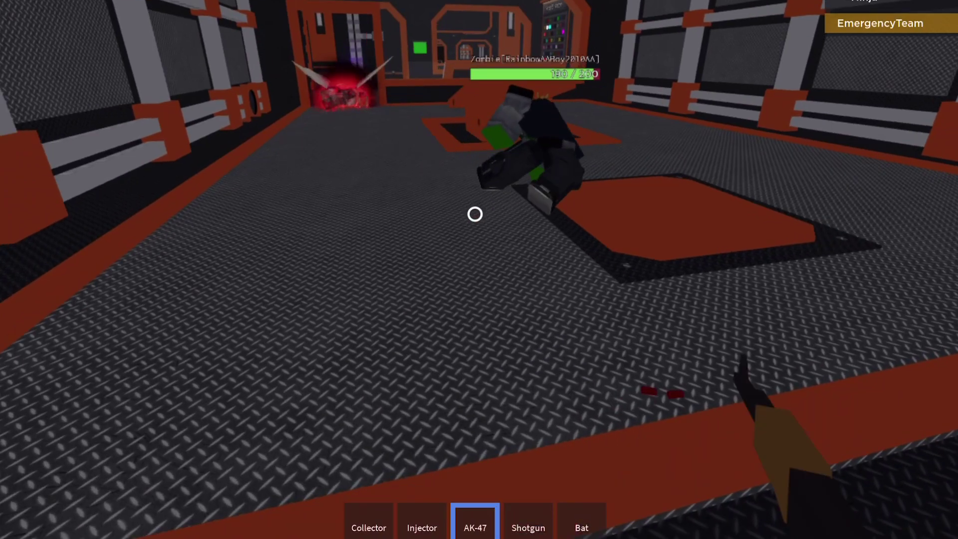
{"action": "left_click", "coordinate": [474, 215]}
{"action": "left_click_drag", "start_coordinate": [475, 215], "coordinate": [474, 215]}
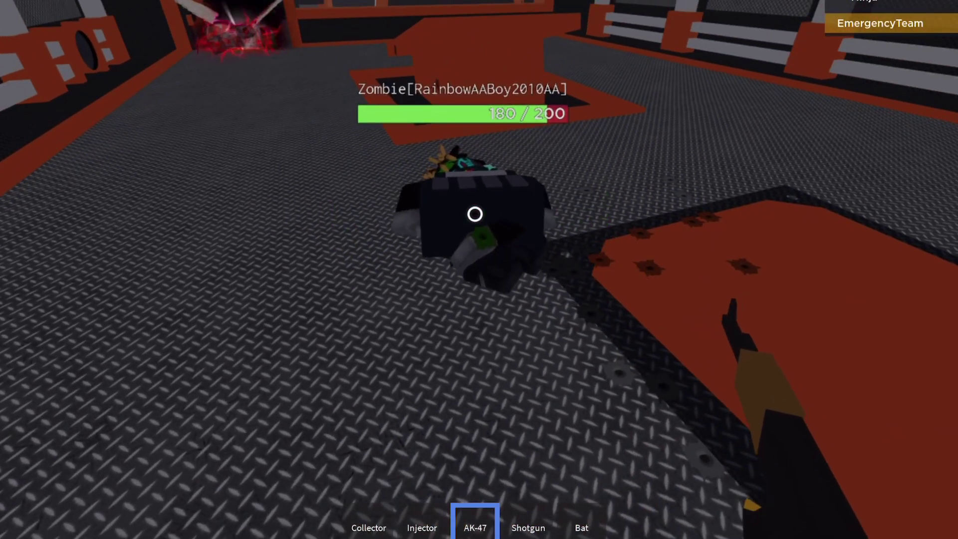
{"action": "left_click_drag", "start_coordinate": [475, 215], "coordinate": [475, 215]}
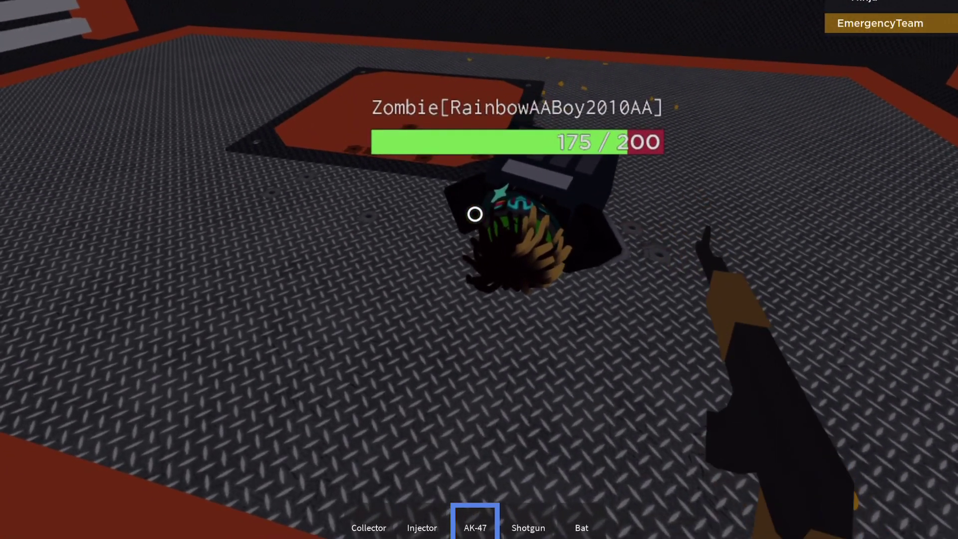
{"action": "left_click", "coordinate": [474, 215]}
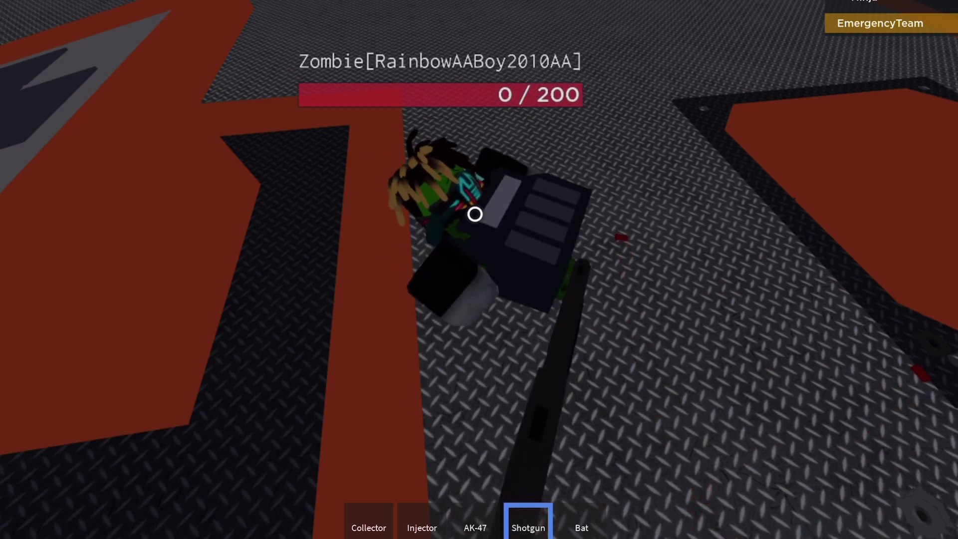
{"action": "key", "text": "5"}
{"action": "key", "text": "5"}
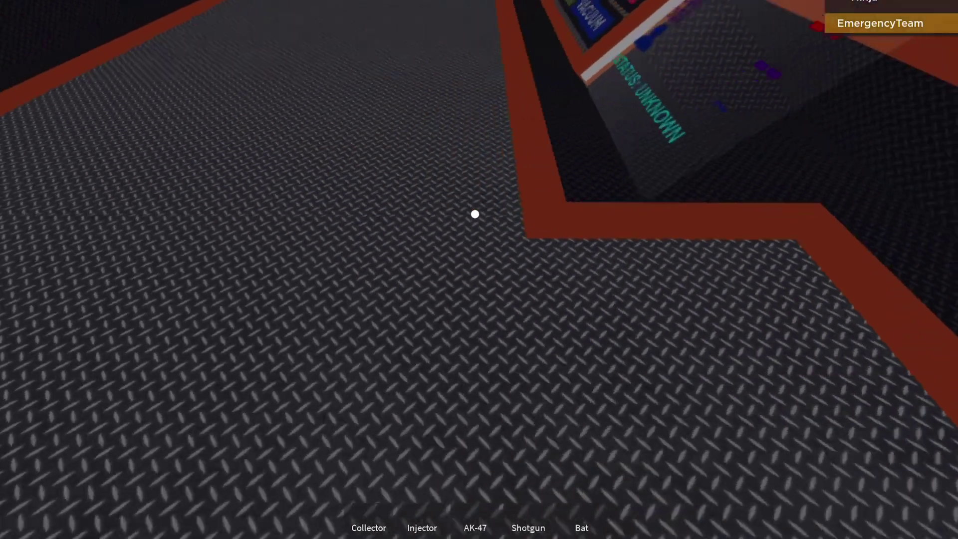
Step: Walk to the lab control console and hit the yellow SPAWN ROBOT button
{"action": "key", "text": "w"}
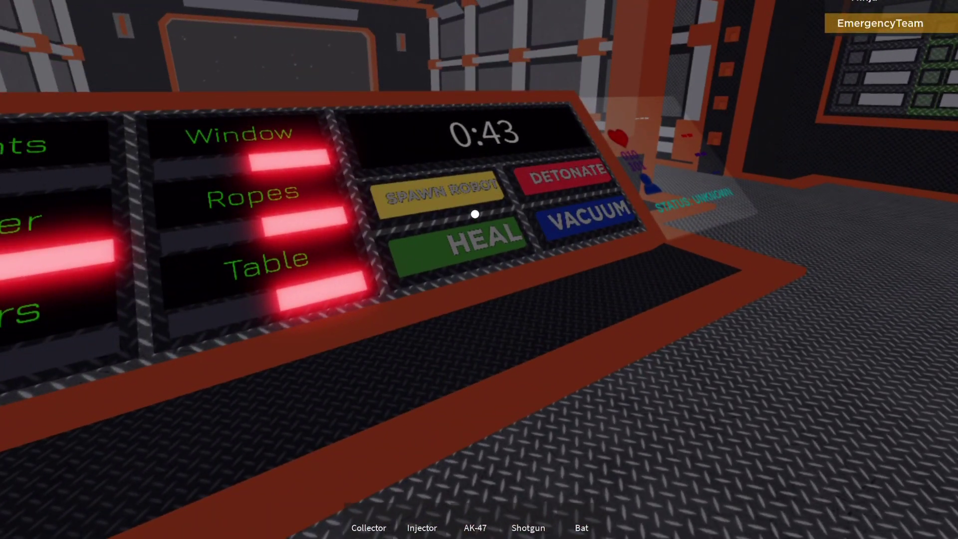
{"action": "left_click", "coordinate": [479, 224]}
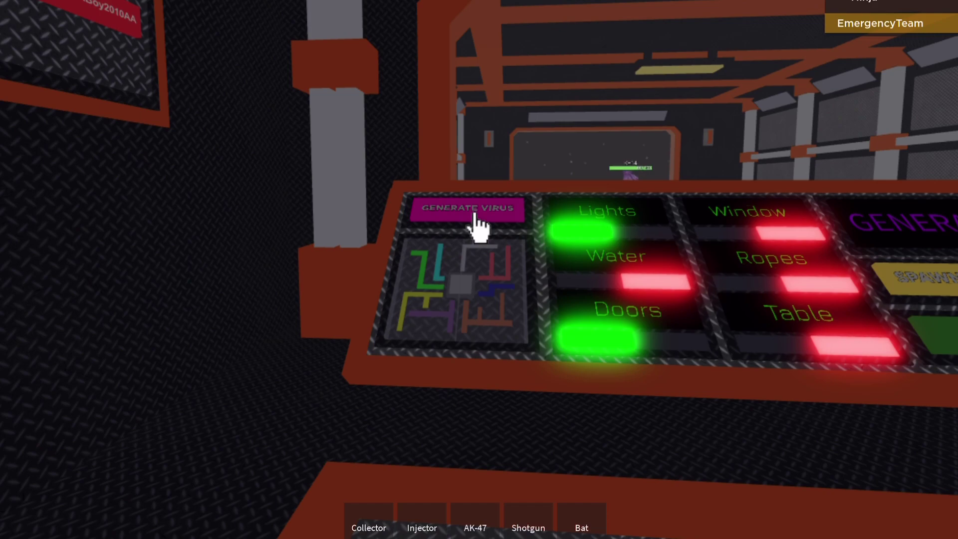
Step: Trigger GENERATE VIRUS on the console repeatedly as robot K-14 appears
{"action": "left_click", "coordinate": [477, 225]}
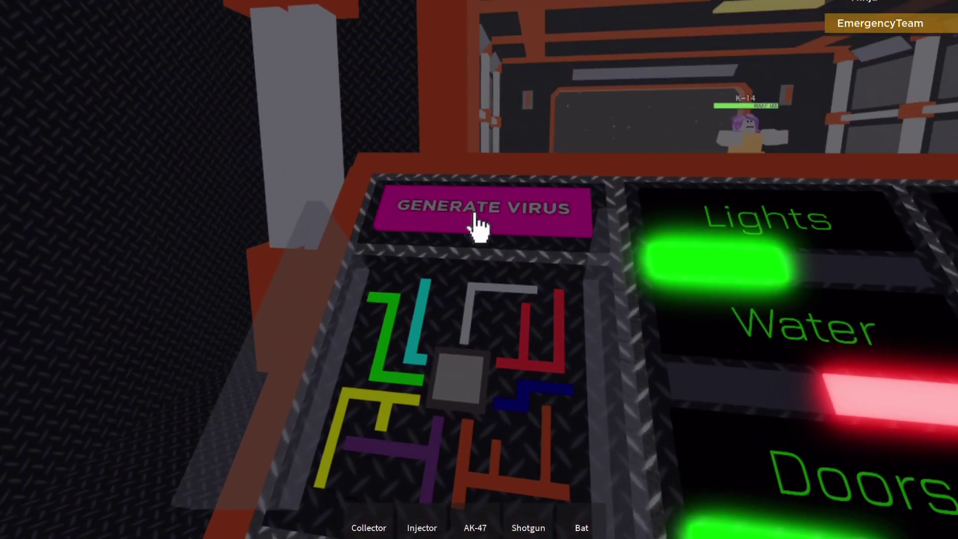
{"action": "left_click", "coordinate": [479, 224]}
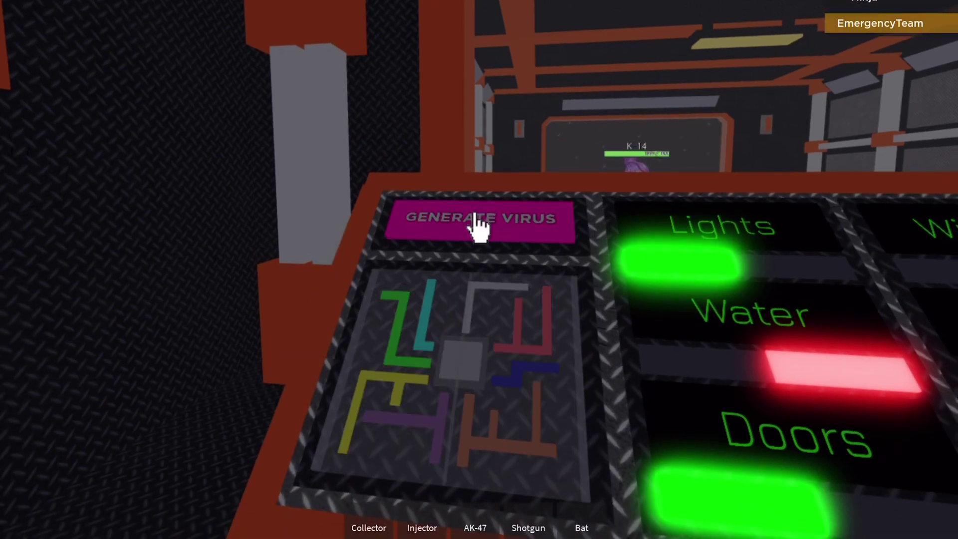
{"action": "left_click", "coordinate": [479, 224]}
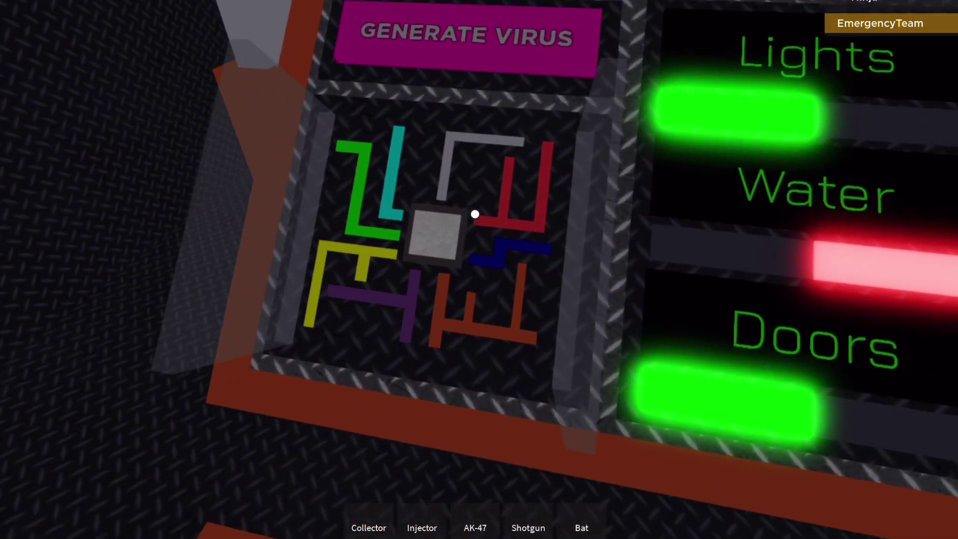
Step: Cycle through the hotbar tools and close the lab doors from the console
{"action": "key", "text": "4"}
{"action": "key", "text": "3"}
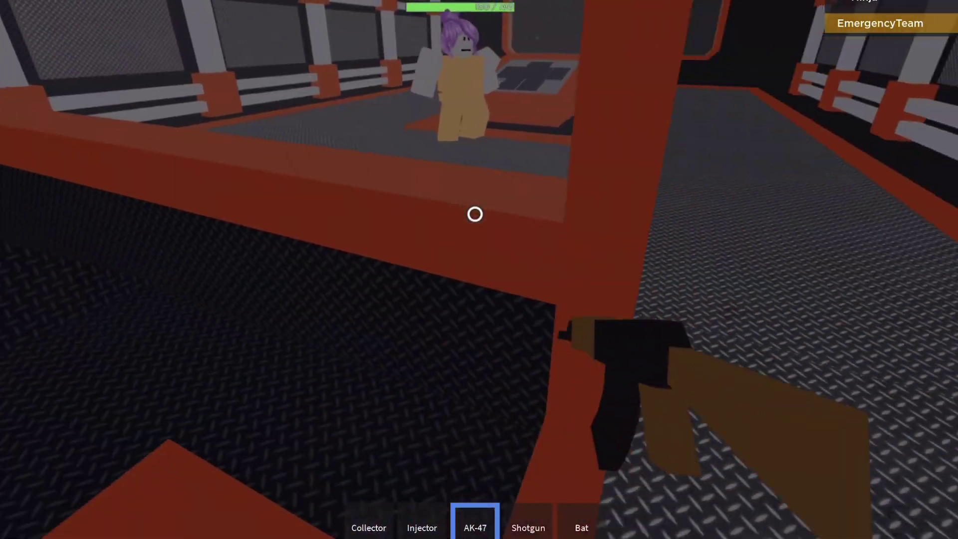
{"action": "key", "text": "2"}
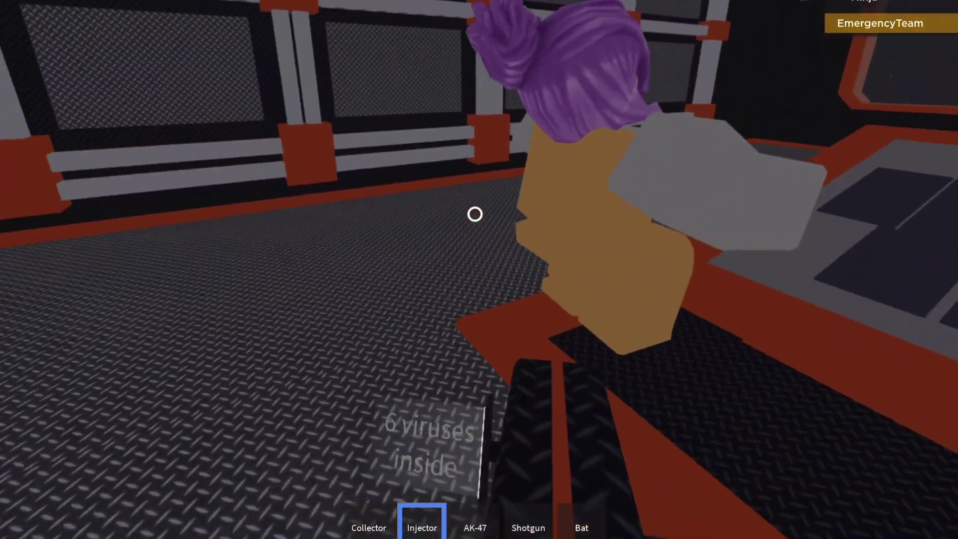
{"action": "key", "text": "1"}
{"action": "key", "text": "1"}
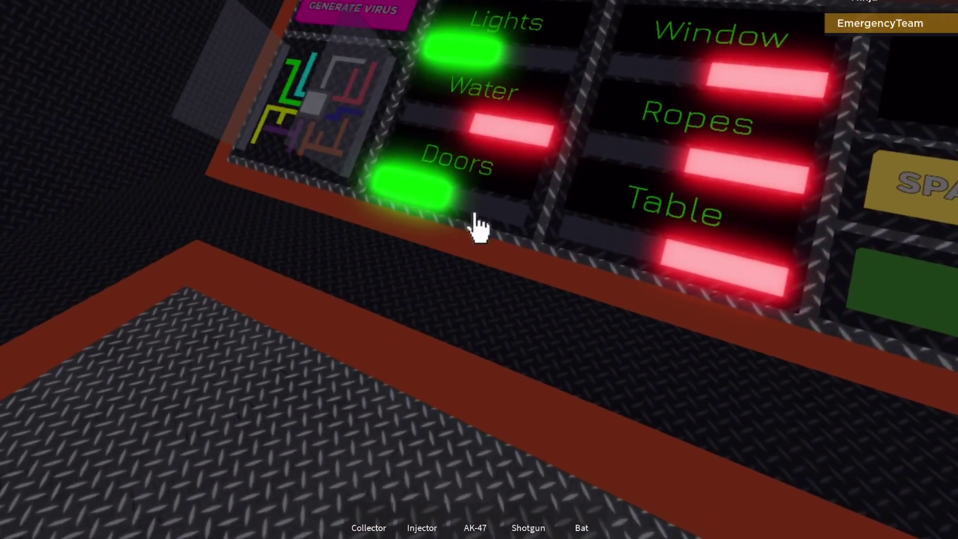
{"action": "left_click", "coordinate": [474, 220]}
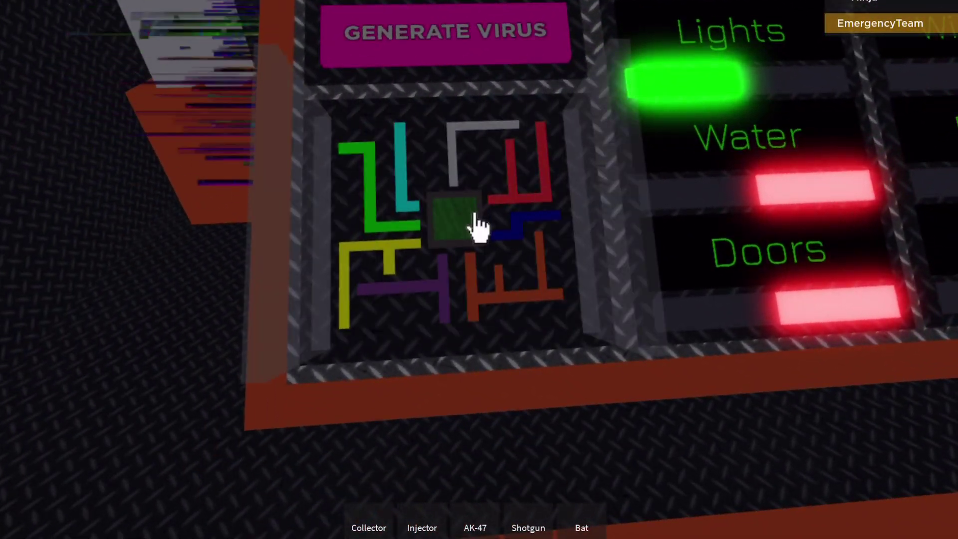
Step: Work the maze centre block and trigger GENERATE VIRUS several more times
{"action": "left_click", "coordinate": [478, 225]}
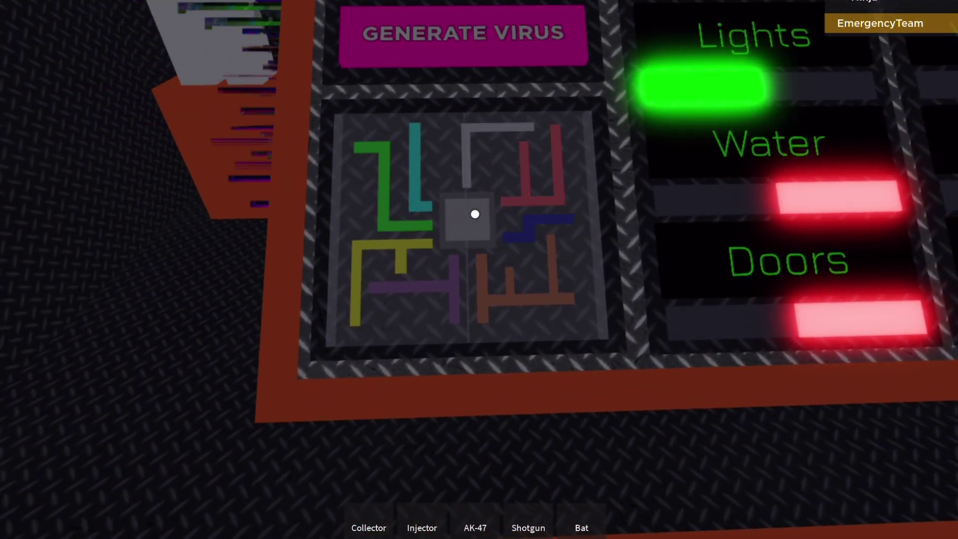
{"action": "left_click", "coordinate": [474, 215]}
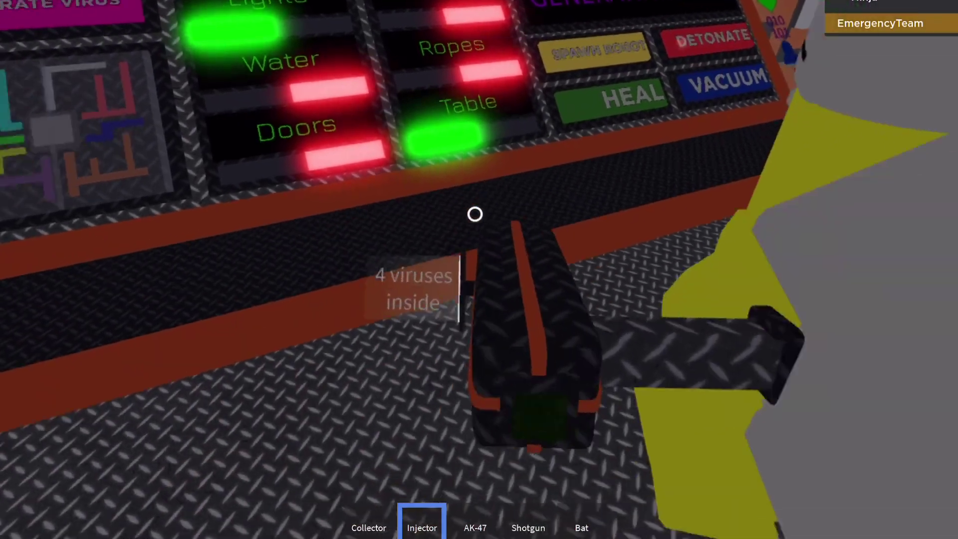
{"action": "left_click", "coordinate": [475, 215]}
{"action": "key", "text": "1"}
{"action": "key", "text": "1"}
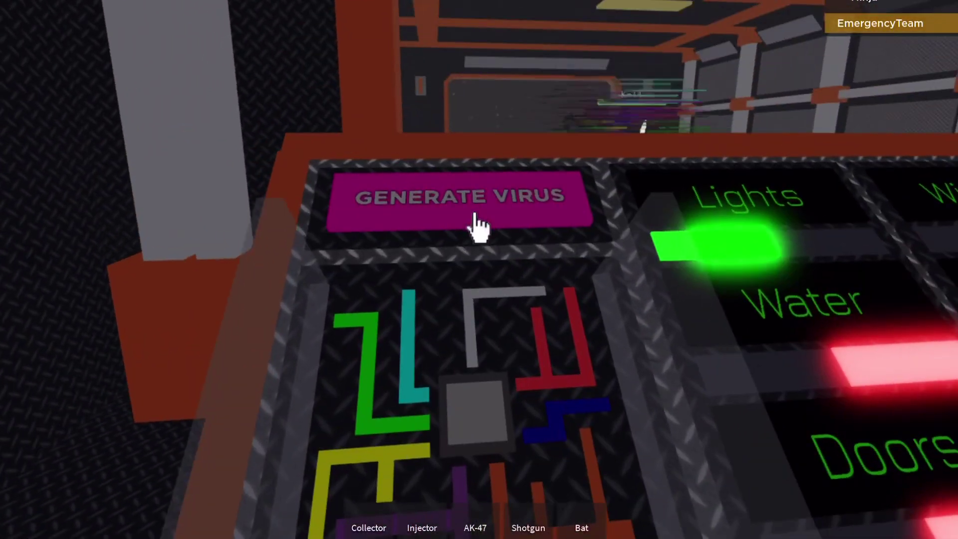
{"action": "left_click", "coordinate": [474, 215]}
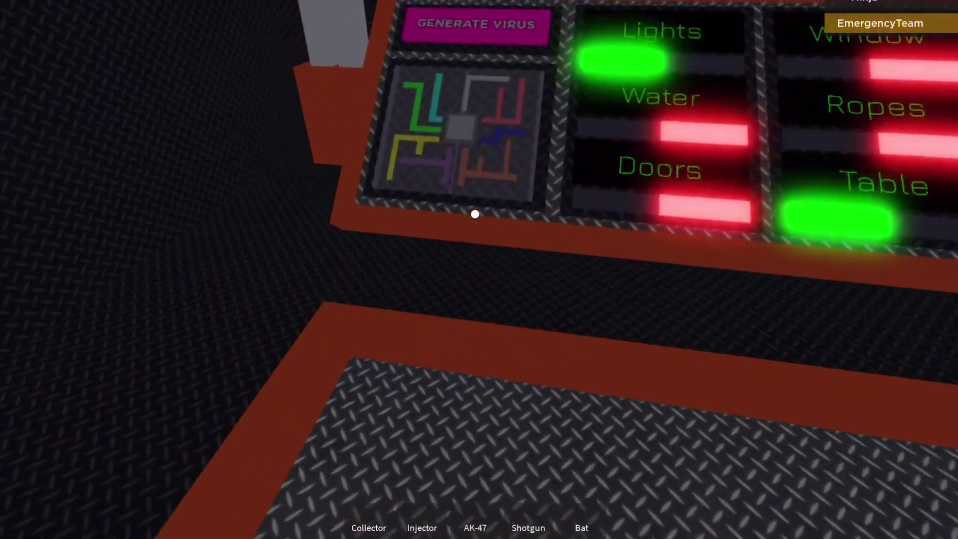
{"action": "left_click", "coordinate": [474, 215]}
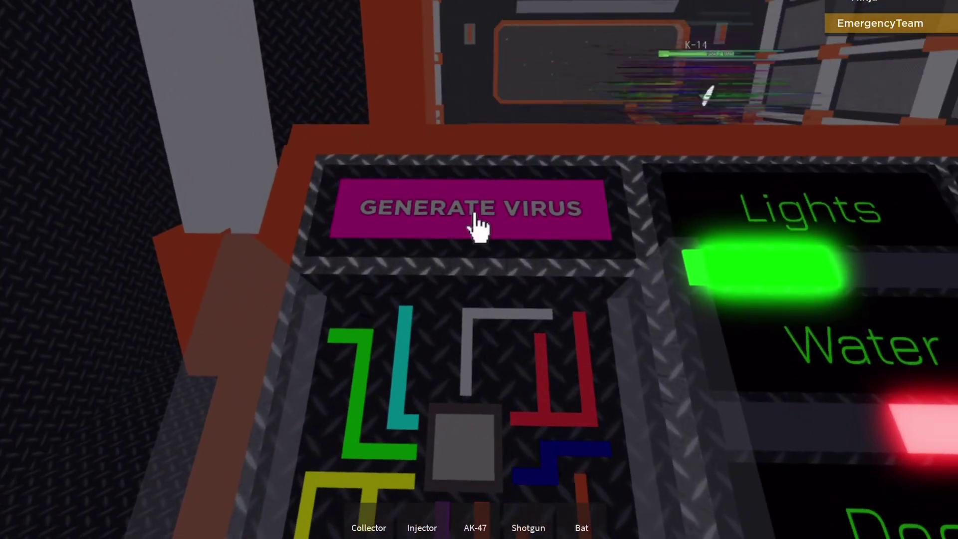
{"action": "left_click", "coordinate": [475, 215]}
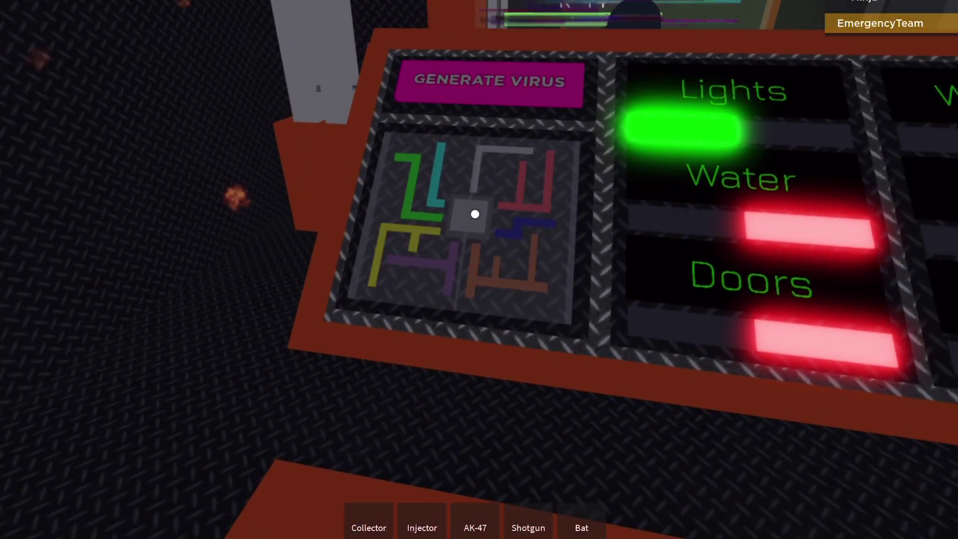
{"action": "key", "text": "5"}
{"action": "key", "text": "3"}
{"action": "key", "text": "2"}
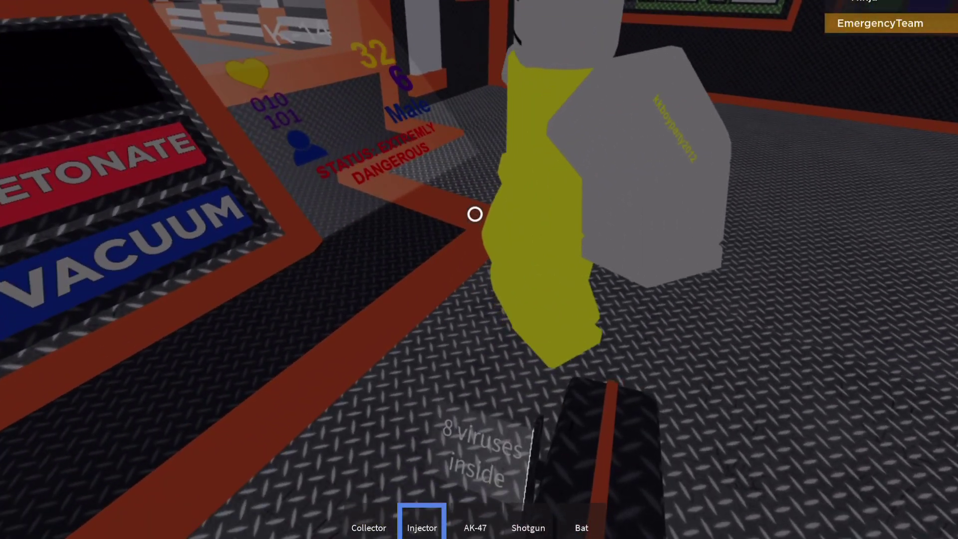
{"action": "key", "text": "1"}
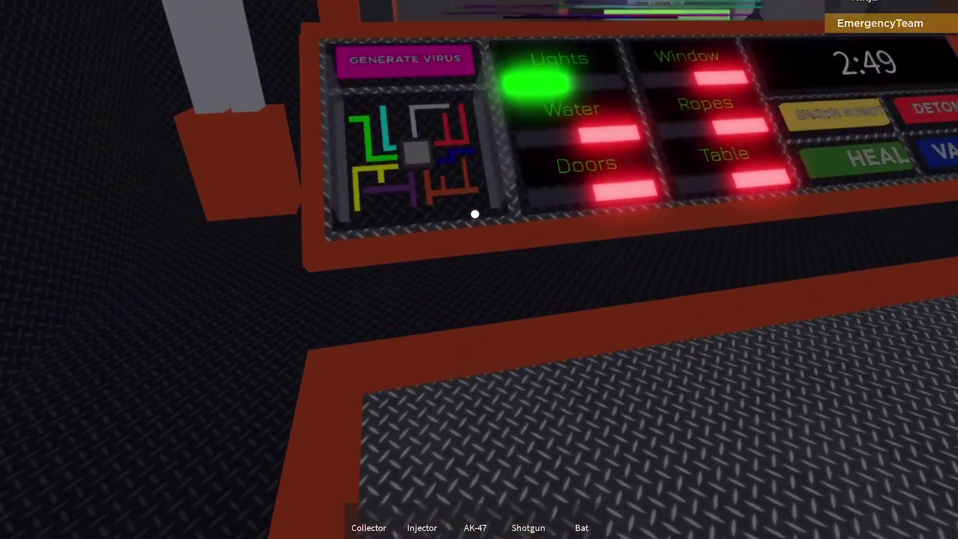
{"action": "key", "text": "1"}
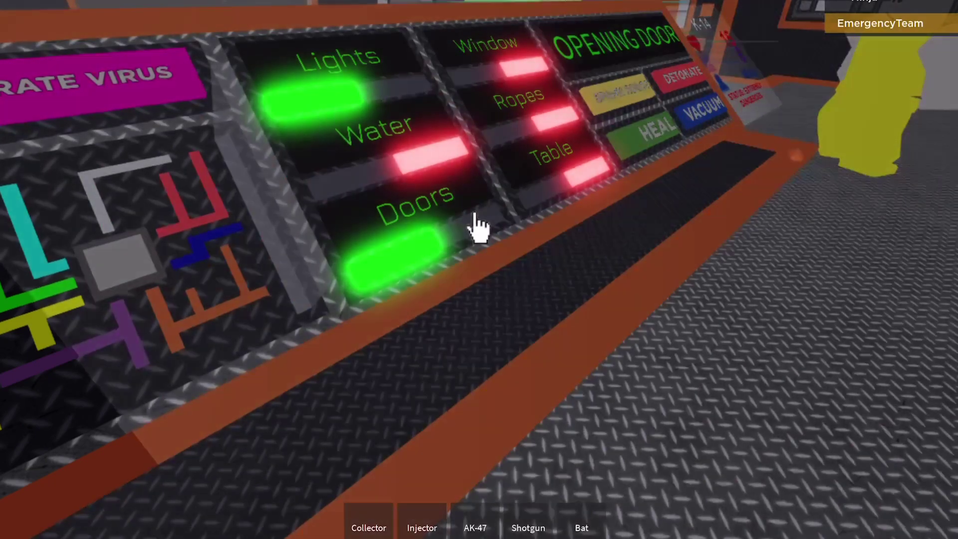
{"action": "left_click", "coordinate": [477, 224]}
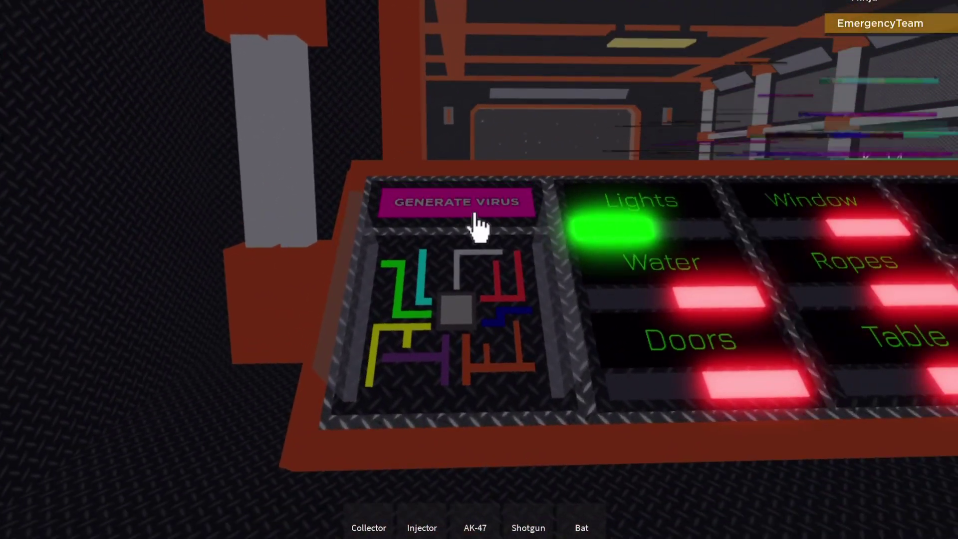
Step: Generate and collect more viruses at the maze console, loading the injector with 5
{"action": "left_click", "coordinate": [478, 223]}
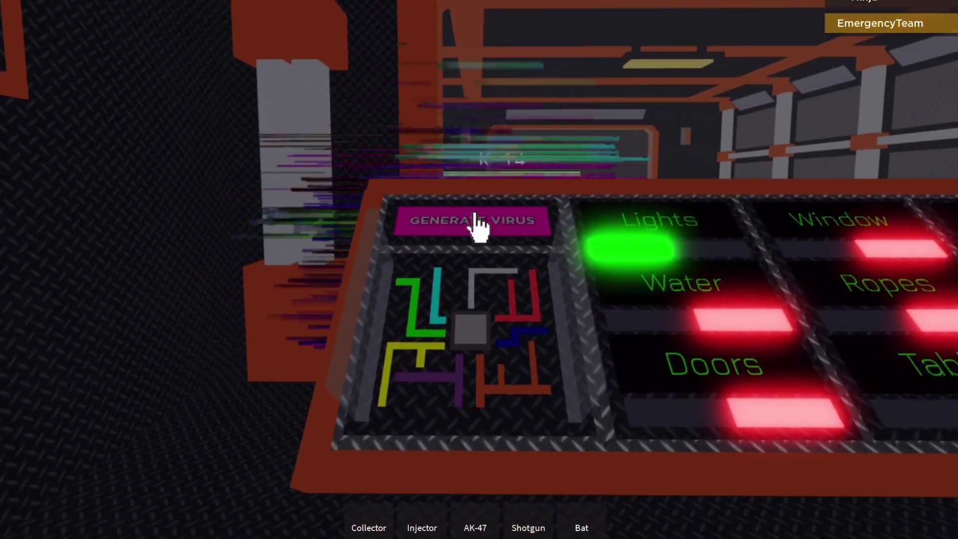
{"action": "left_click", "coordinate": [479, 225]}
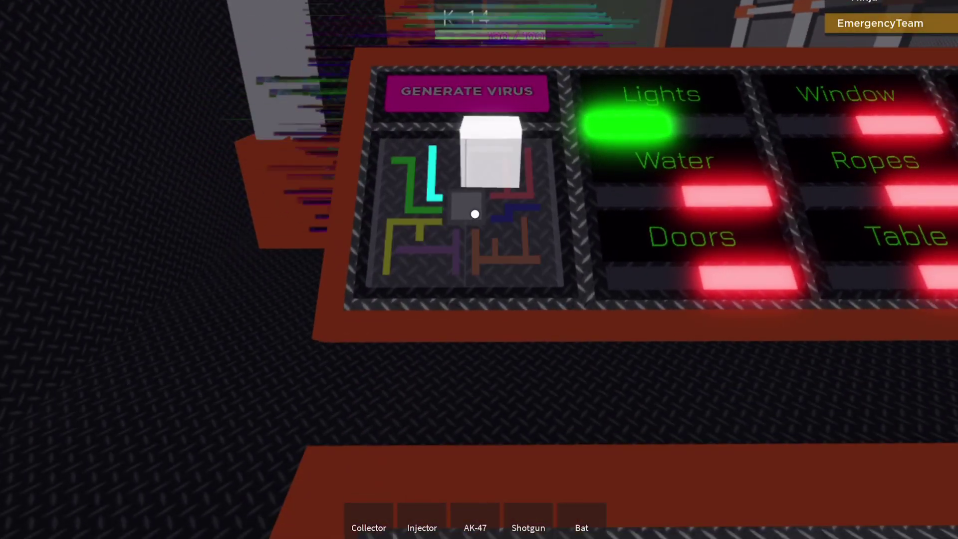
{"action": "left_click", "coordinate": [479, 224]}
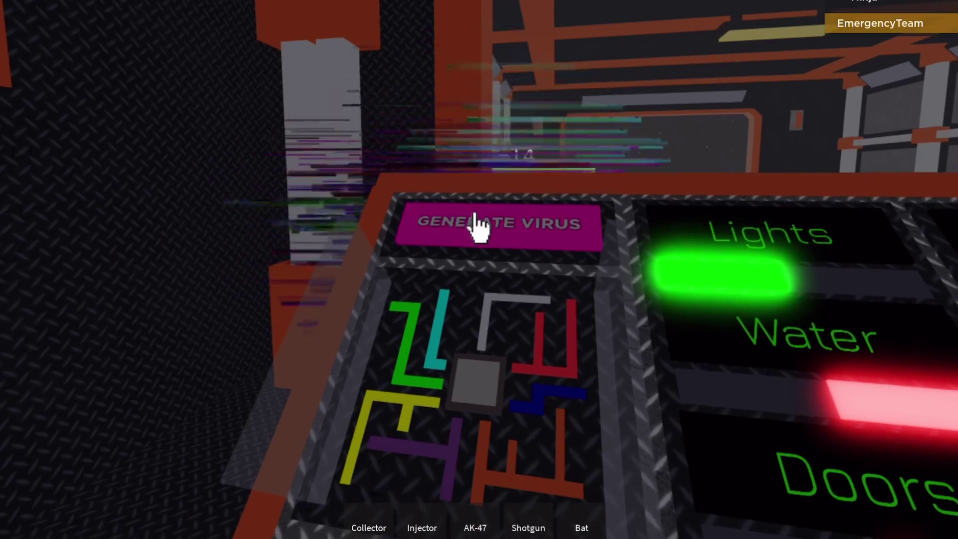
{"action": "left_click", "coordinate": [479, 225]}
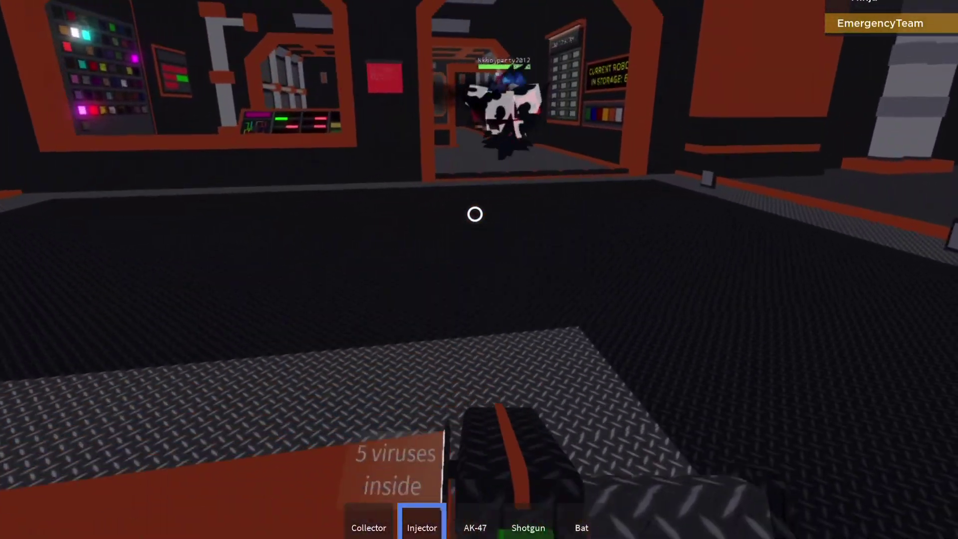
Step: Walk up to the spiky zombie player, inject it with viruses, and head for the console
{"action": "key", "text": "w"}
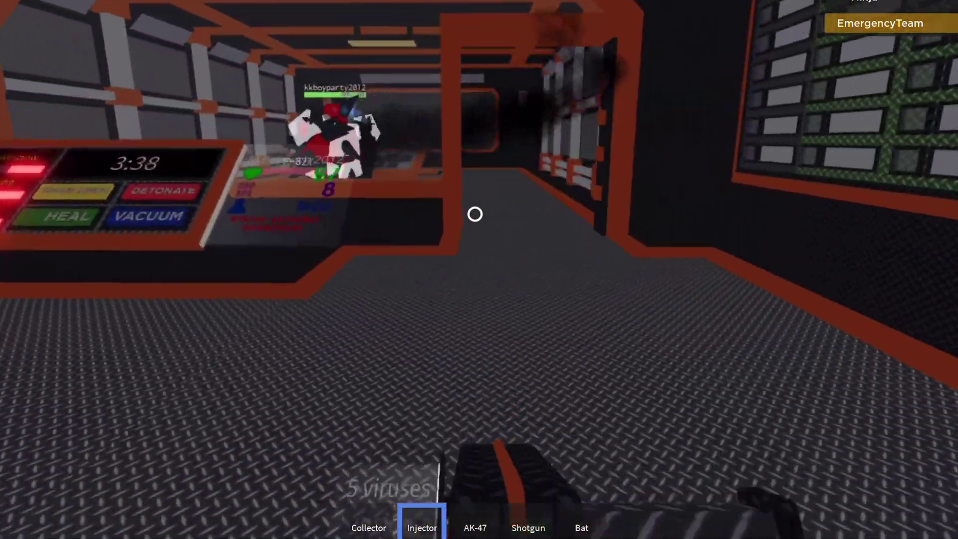
{"action": "key", "text": "w"}
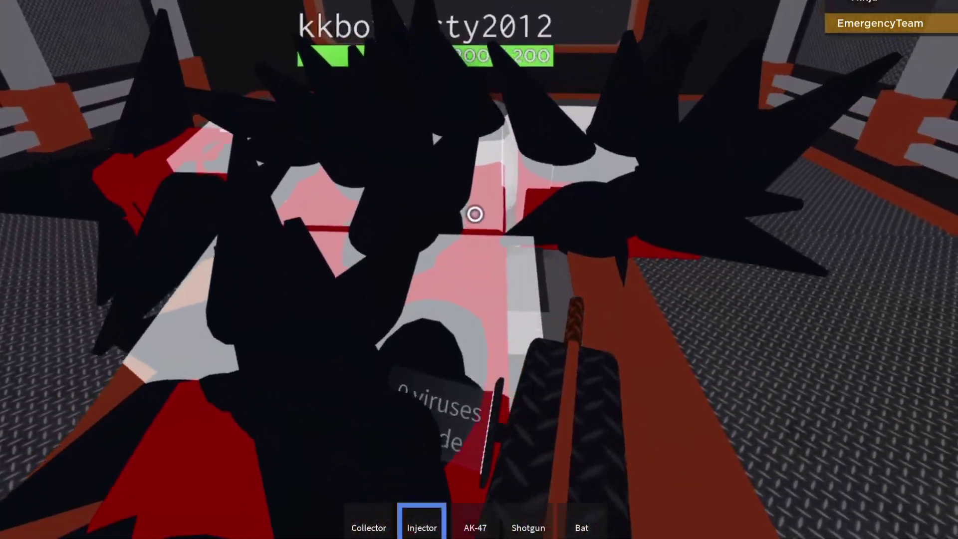
{"action": "left_click", "coordinate": [474, 215]}
{"action": "key", "text": "2"}
{"action": "key", "text": "w"}
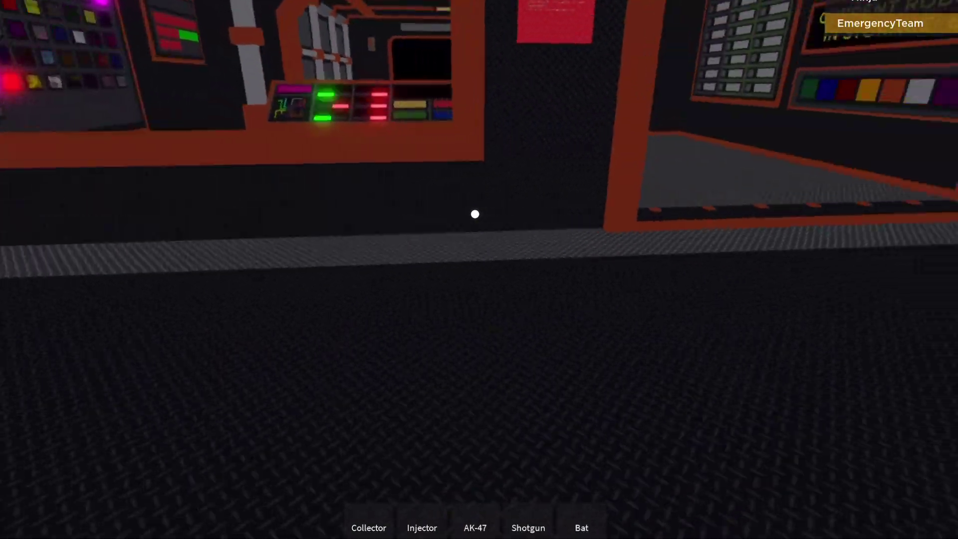
Step: Walk down the corridor past the creatures and through the green shield into the arena
{"action": "key", "text": "w"}
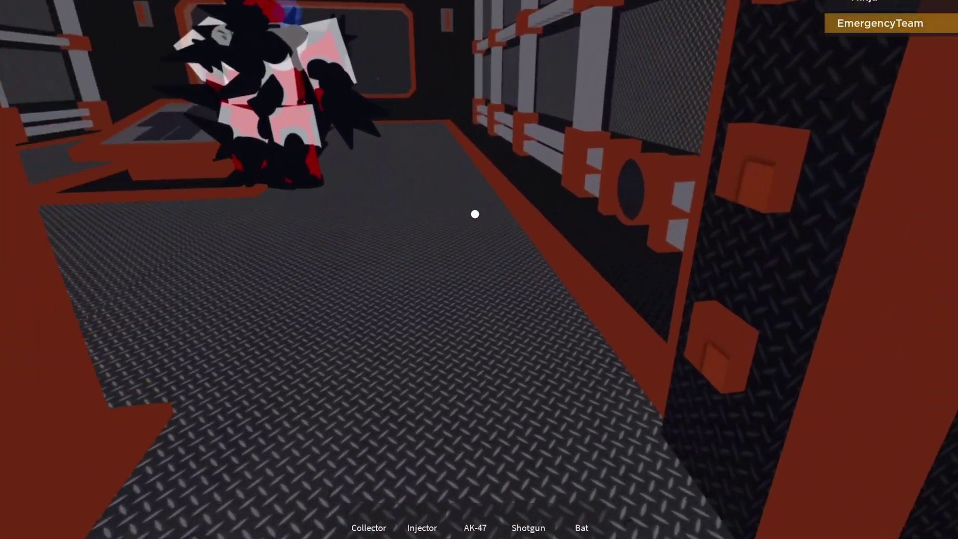
{"action": "key", "text": "w"}
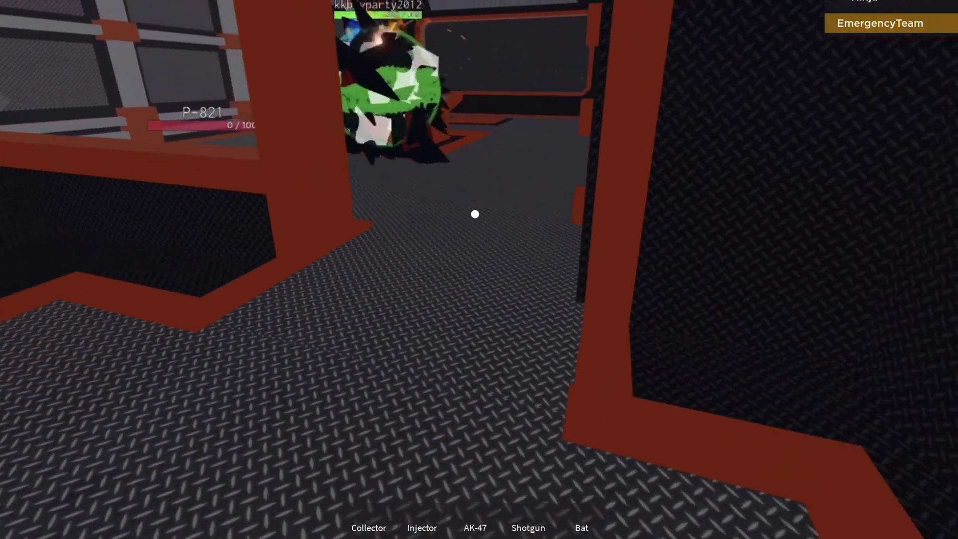
{"action": "key", "text": "w"}
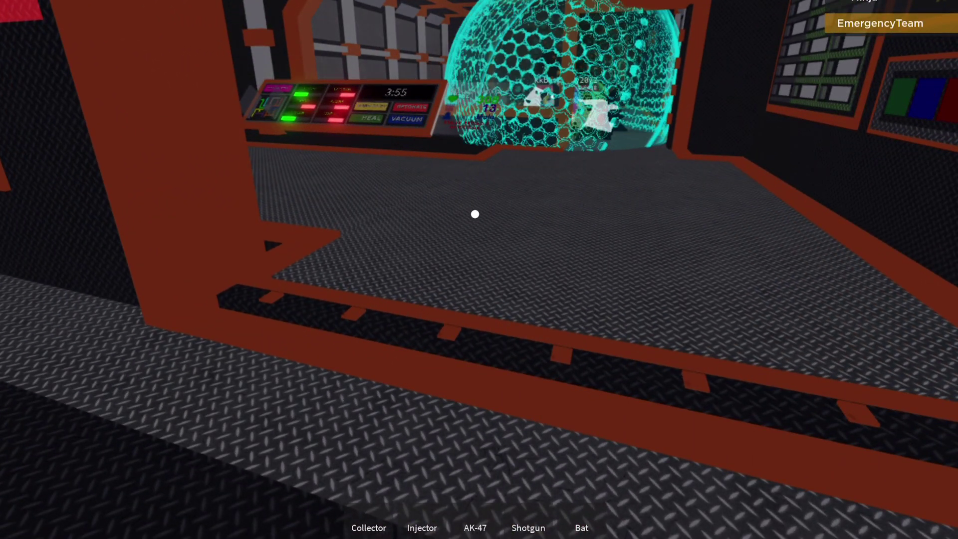
{"action": "key", "text": "w"}
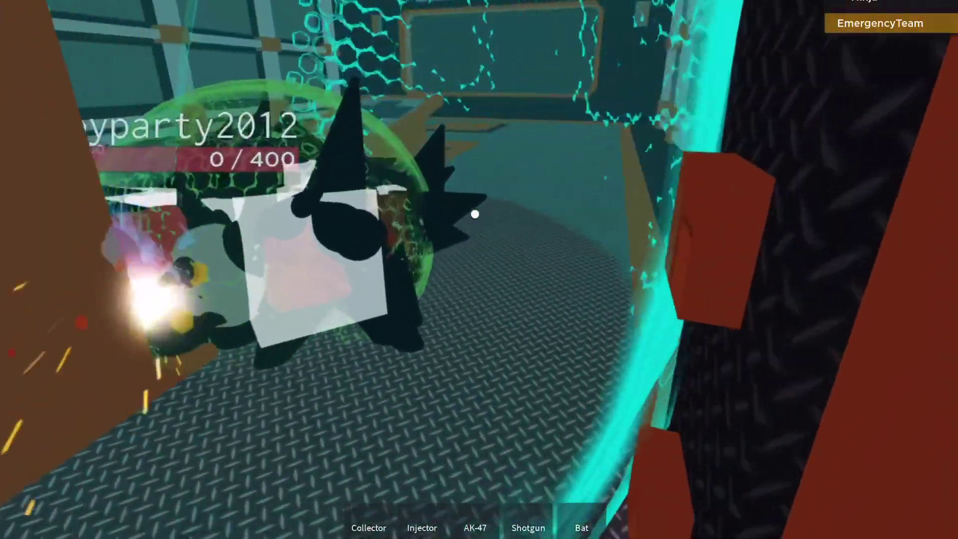
{"action": "key", "text": "w"}
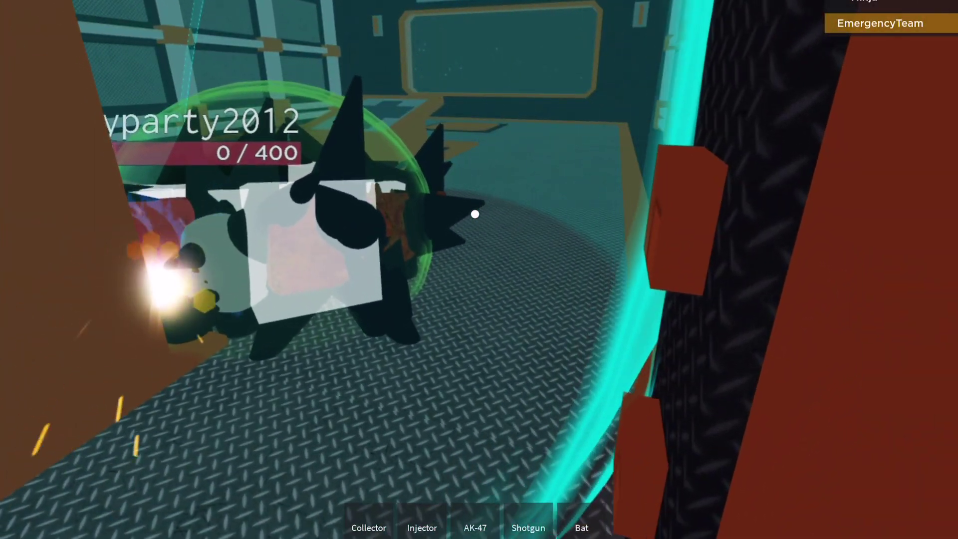
{"action": "key", "text": "w"}
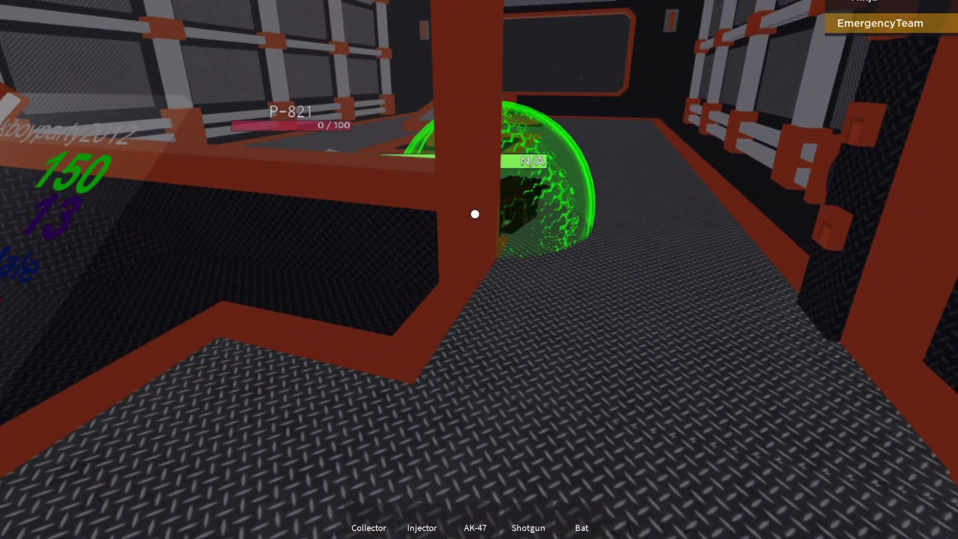
{"action": "key", "text": "w"}
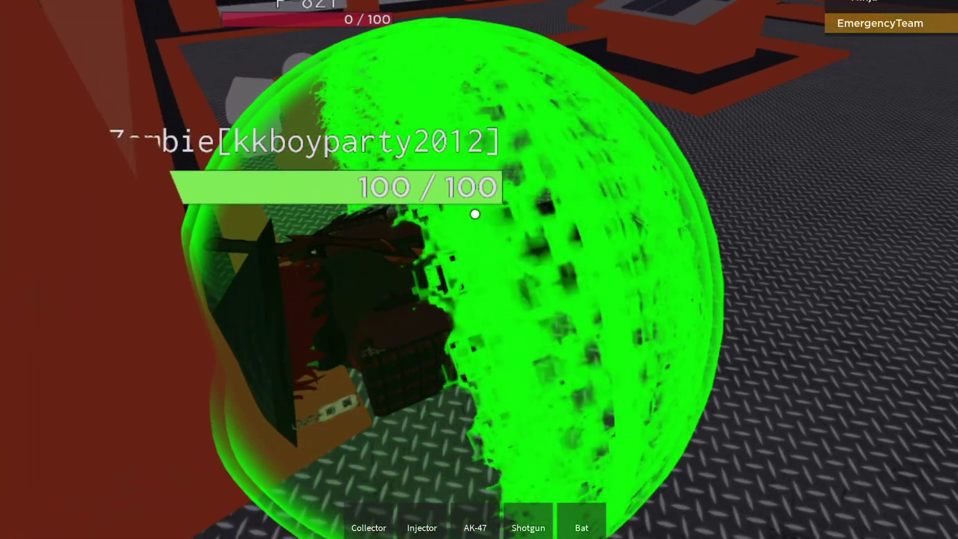
{"action": "key", "text": "w"}
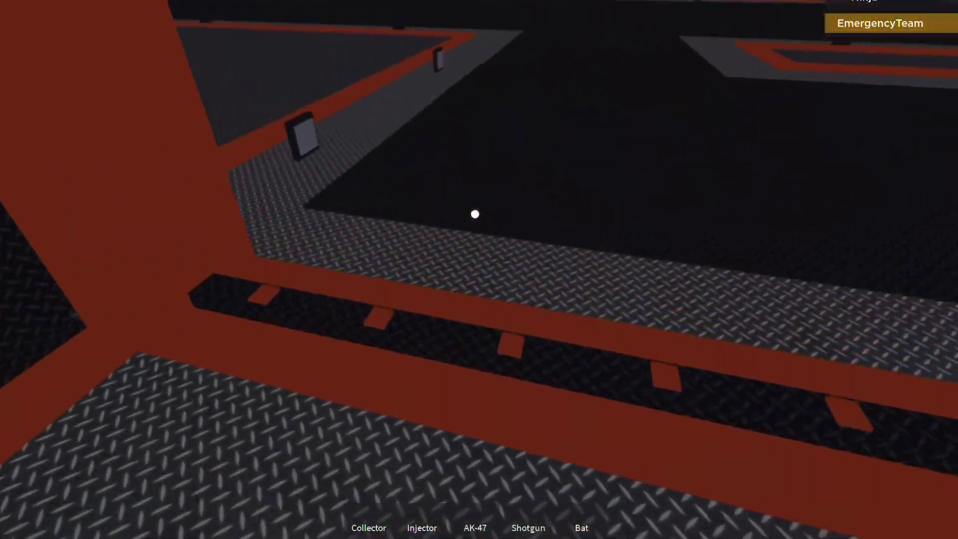
{"action": "key", "text": "w"}
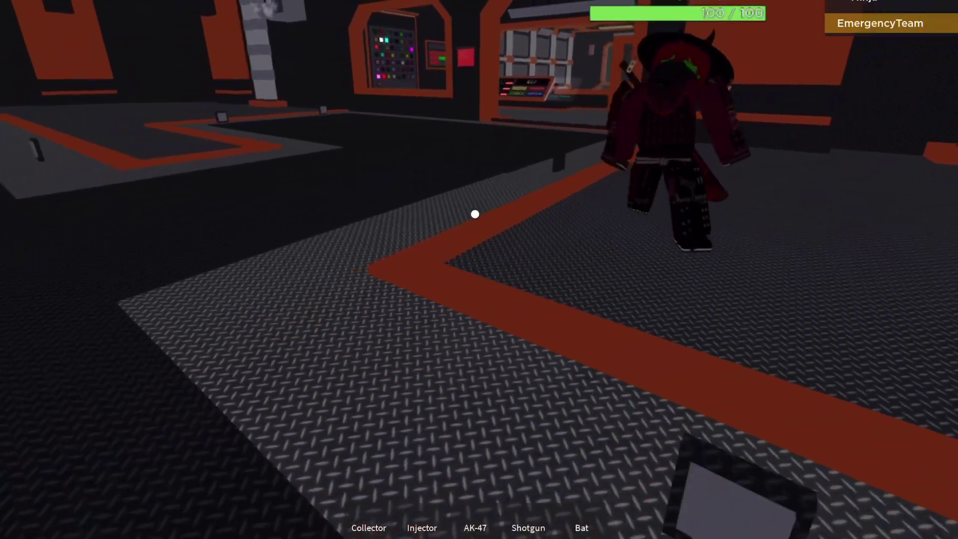
Step: Cross the arena toward the zombie with a gun equipped
{"action": "key", "text": "w"}
{"action": "key", "text": "w"}
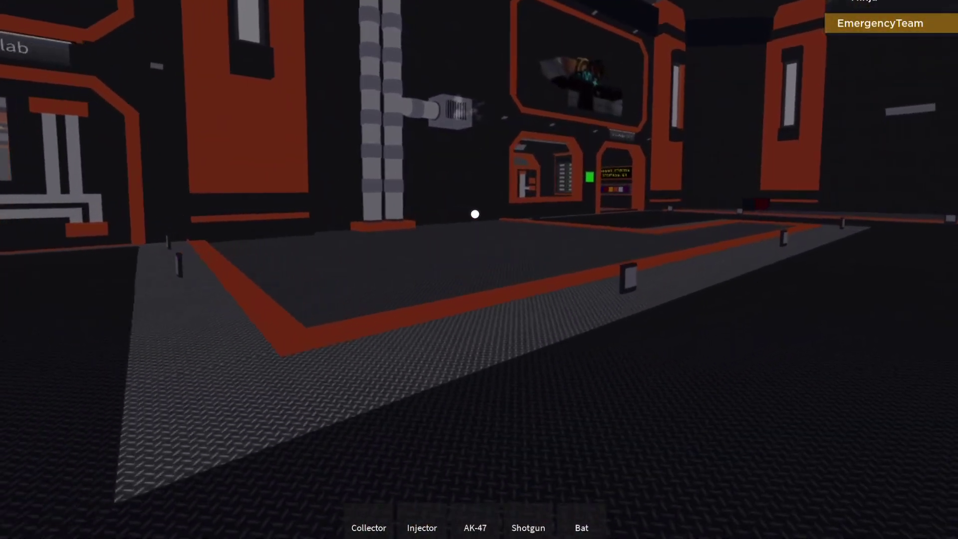
{"action": "key", "text": "w"}
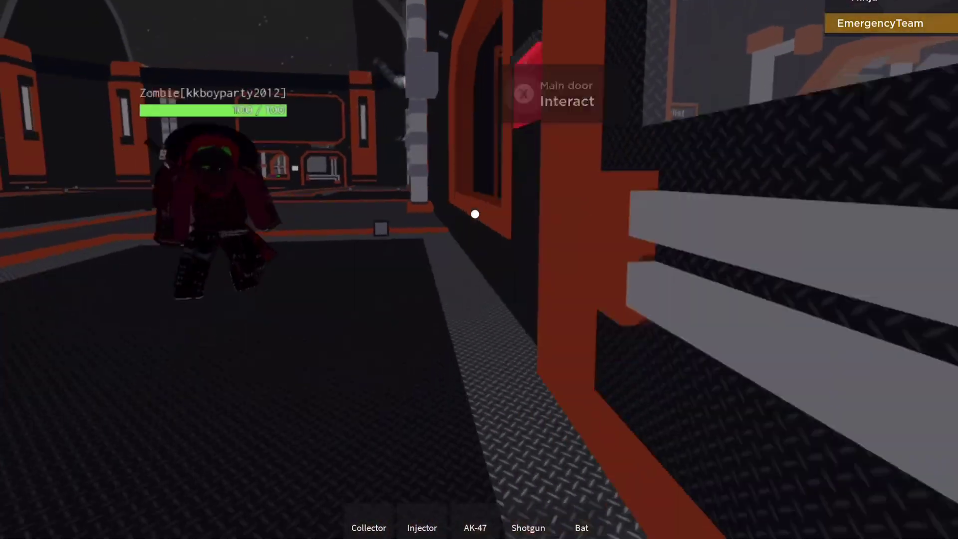
{"action": "key", "text": "1"}
{"action": "key", "text": "3"}
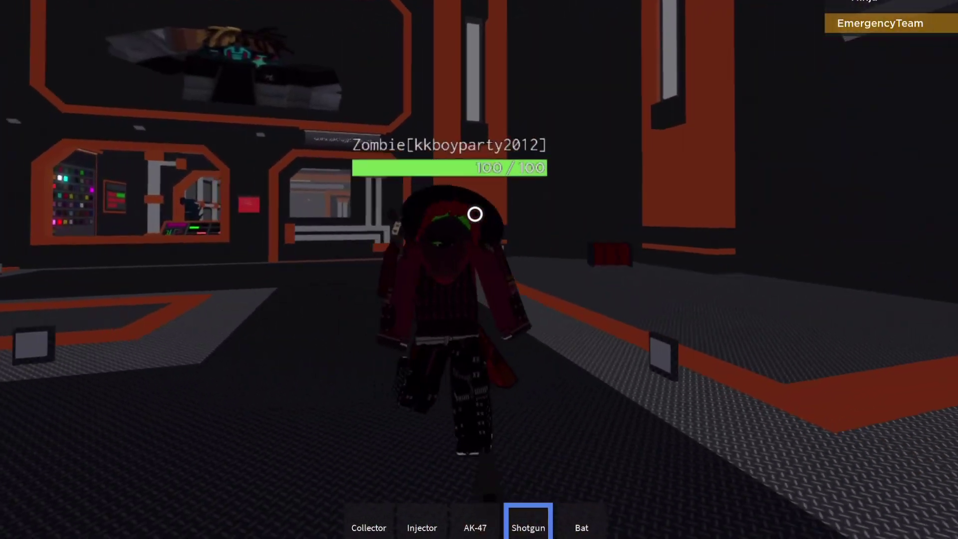
{"action": "left_click", "coordinate": [474, 215]}
{"action": "key", "text": "s"}
{"action": "key", "text": "w"}
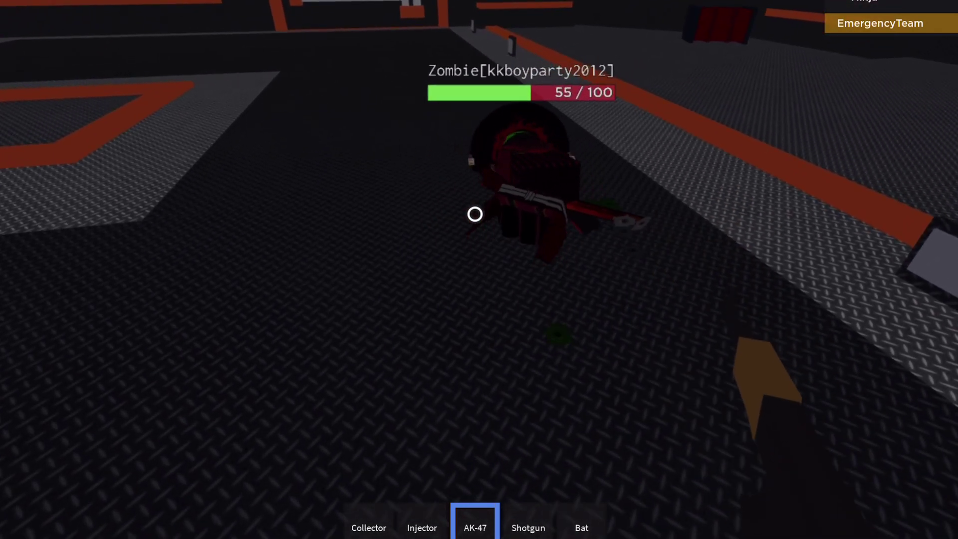
{"action": "left_click_drag", "start_coordinate": [474, 215], "coordinate": [474, 190]}
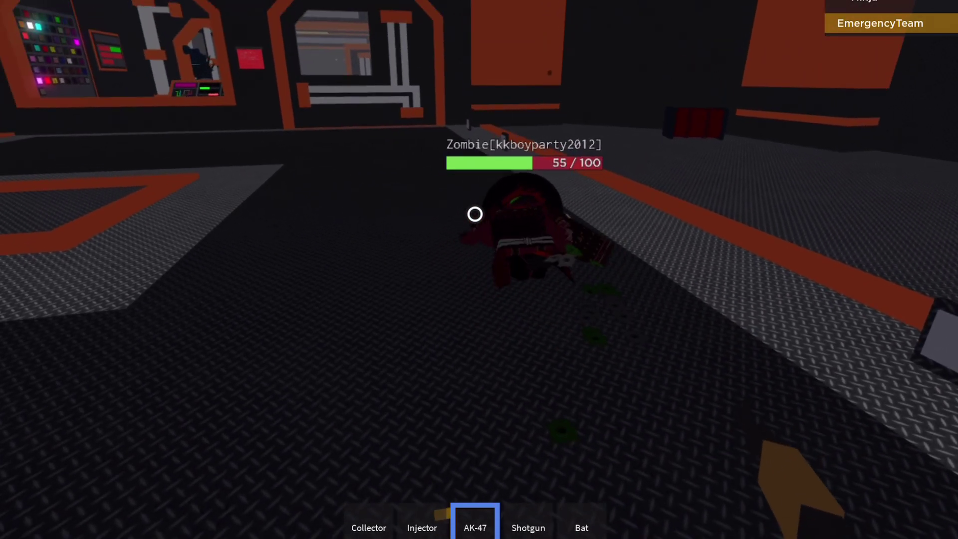
{"action": "key", "text": "3"}
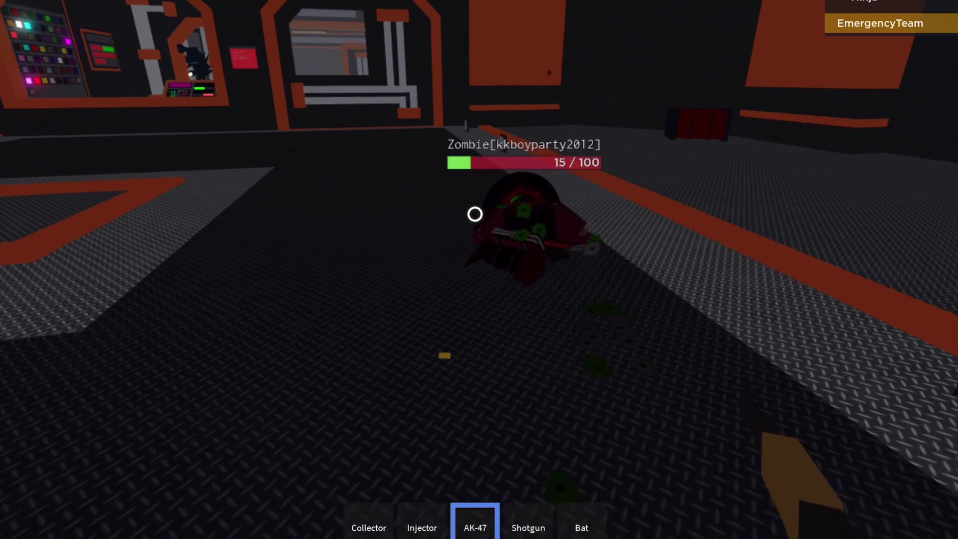
{"action": "left_click_drag", "start_coordinate": [474, 215], "coordinate": [474, 167]}
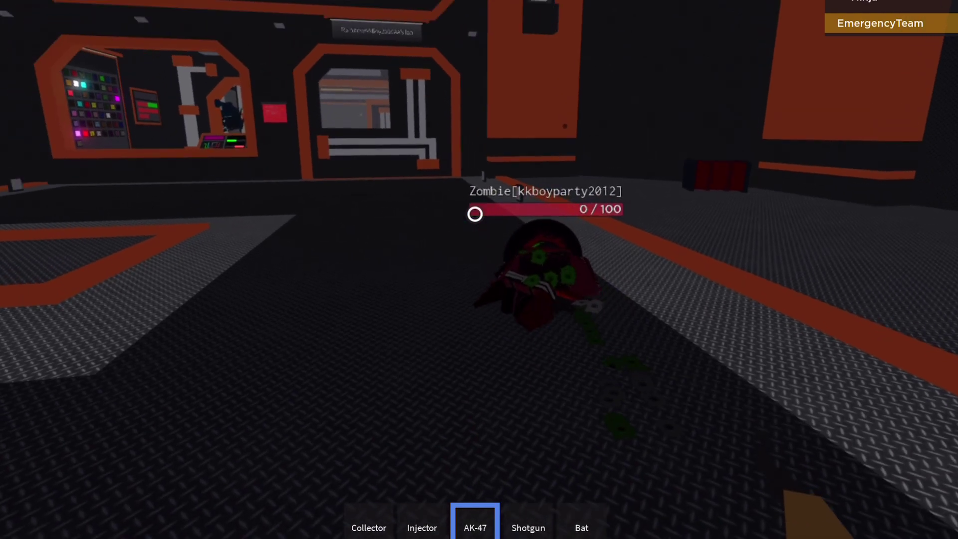
{"action": "key", "text": "4"}
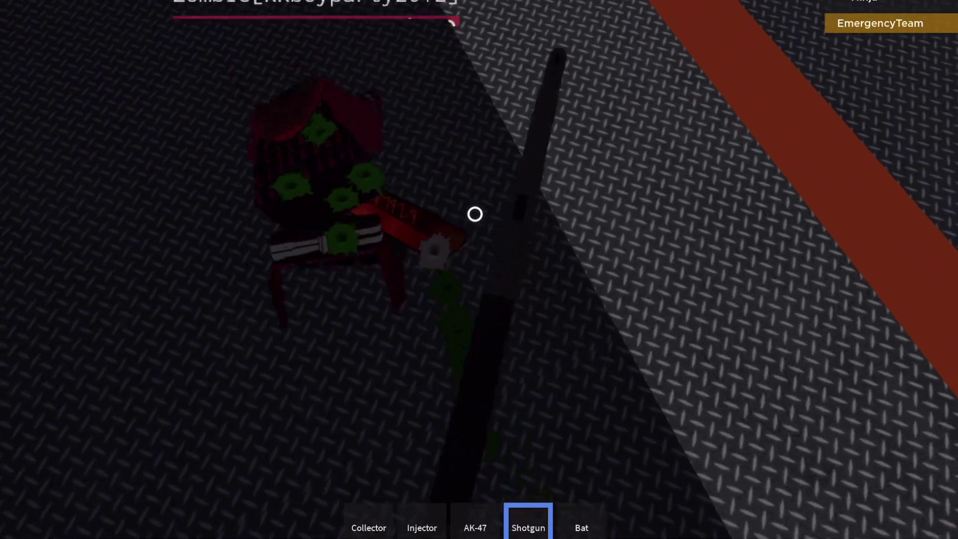
Step: Walk back to K-14's Generate Virus maze console
{"action": "key", "text": "w"}
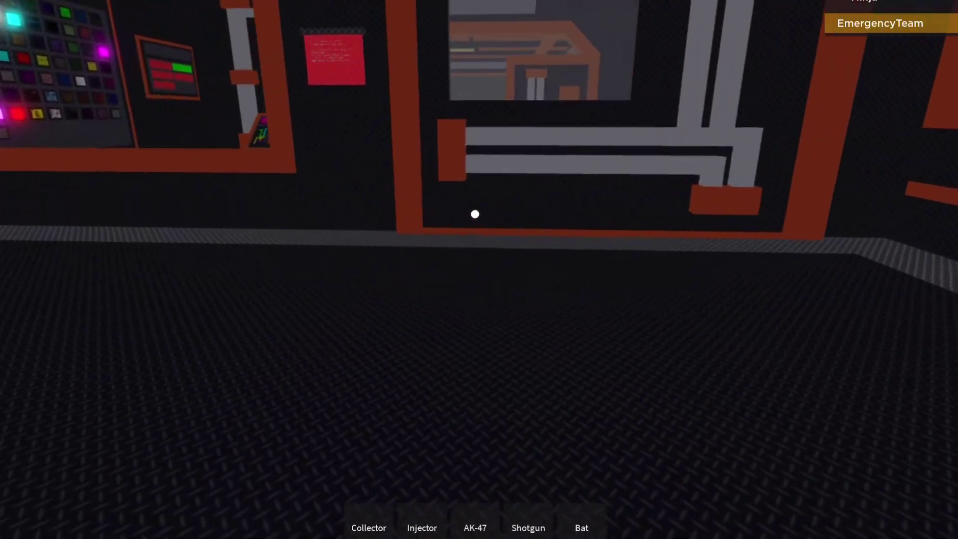
{"action": "key", "text": "1"}
{"action": "key", "text": "1"}
{"action": "left_click_drag", "start_coordinate": [474, 215], "coordinate": [474, 215]}
{"action": "key", "text": "w"}
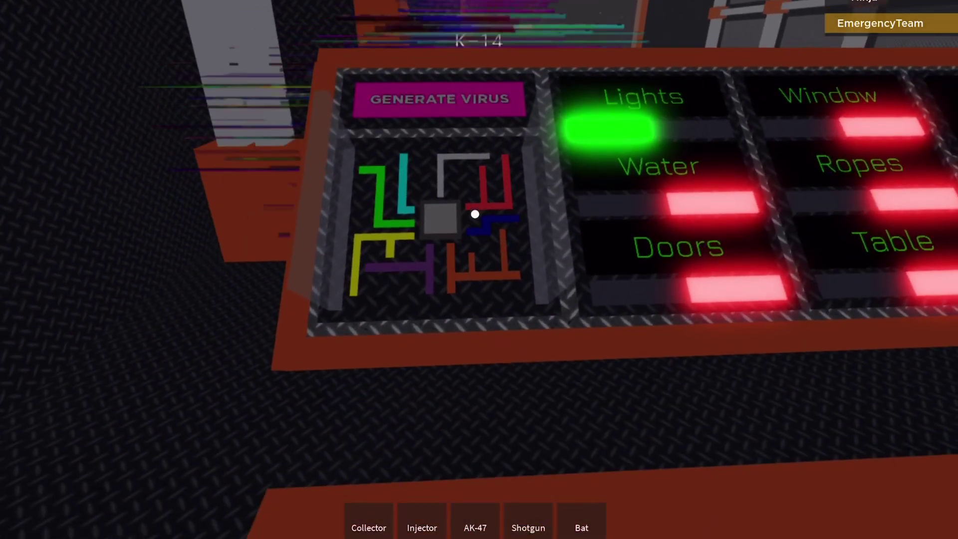
Step: Cycle the colour of the maze's centre cell at the virus console
{"action": "key", "text": "s"}
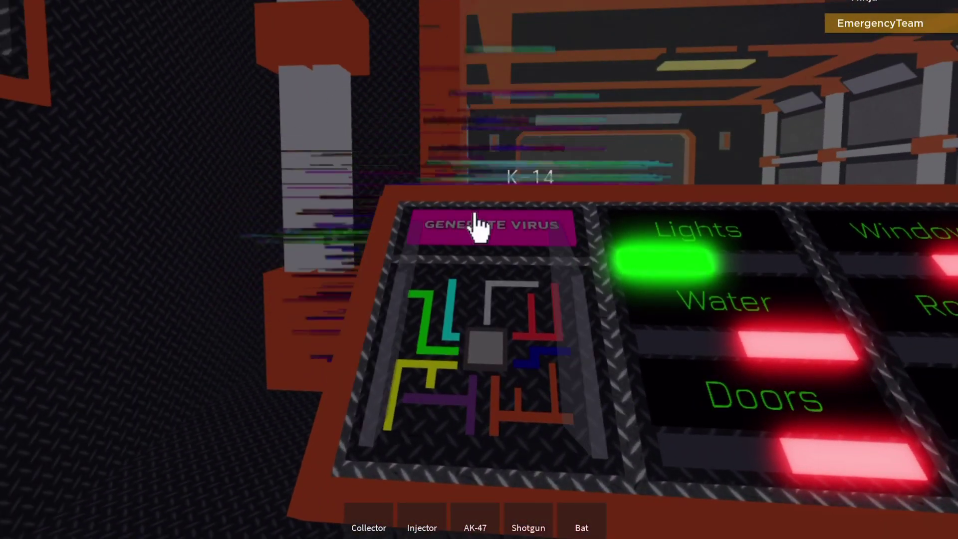
{"action": "left_click", "coordinate": [478, 226]}
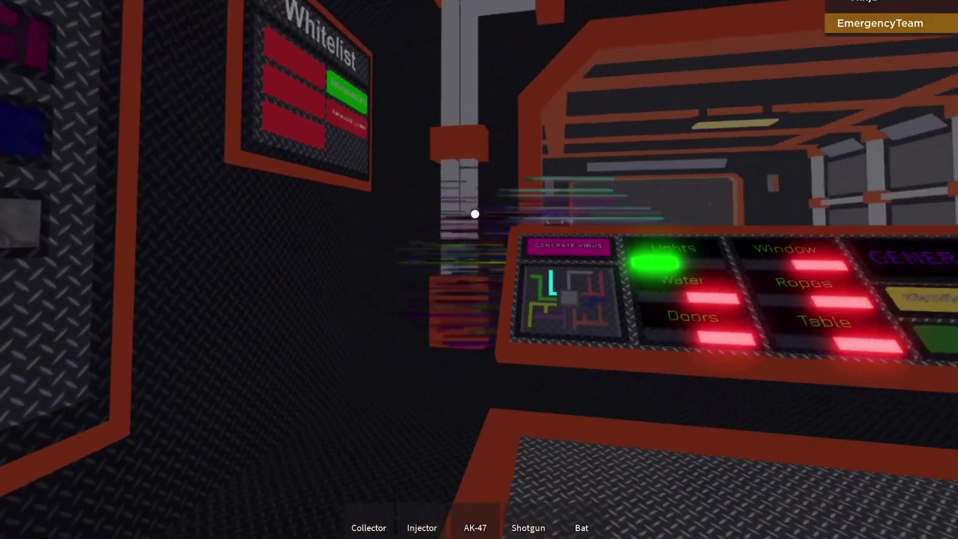
{"action": "left_click", "coordinate": [474, 215]}
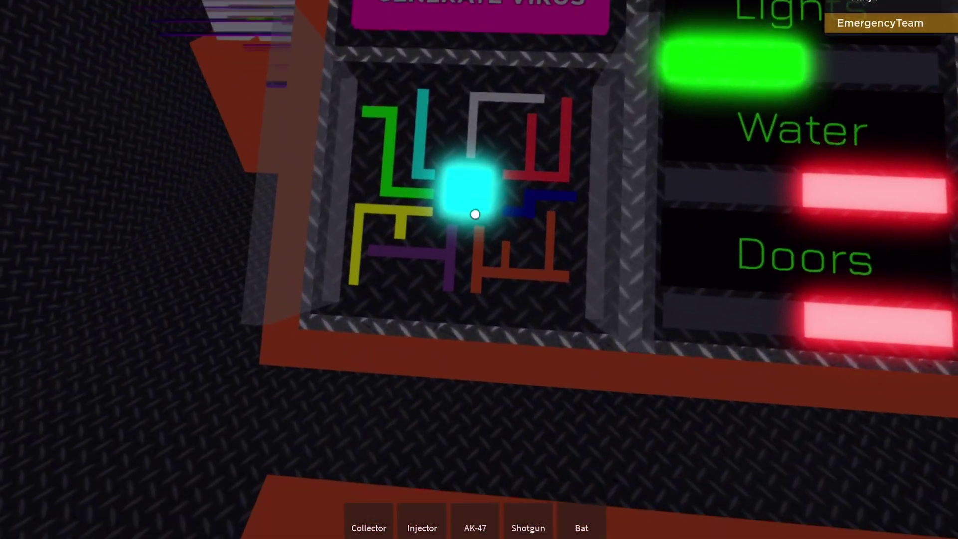
{"action": "left_click", "coordinate": [474, 215]}
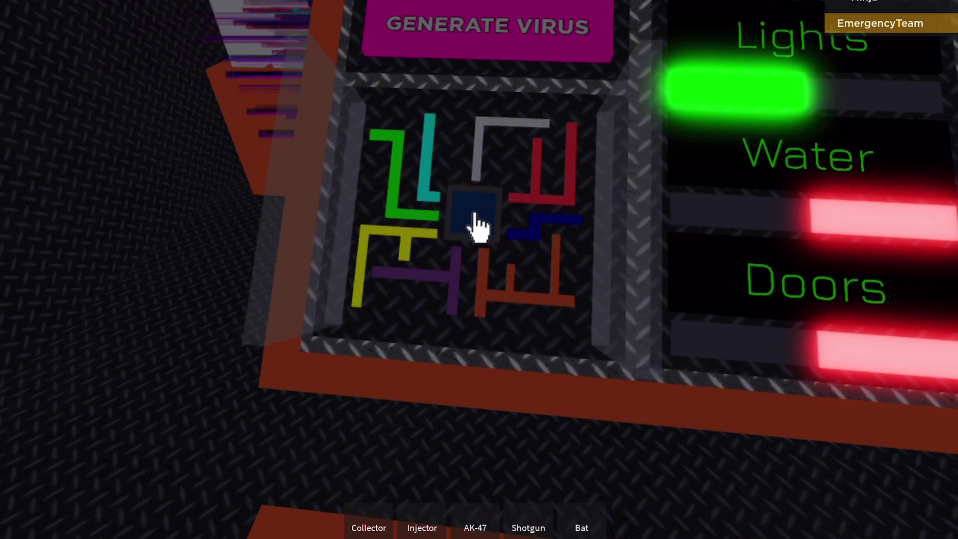
{"action": "left_click", "coordinate": [479, 224]}
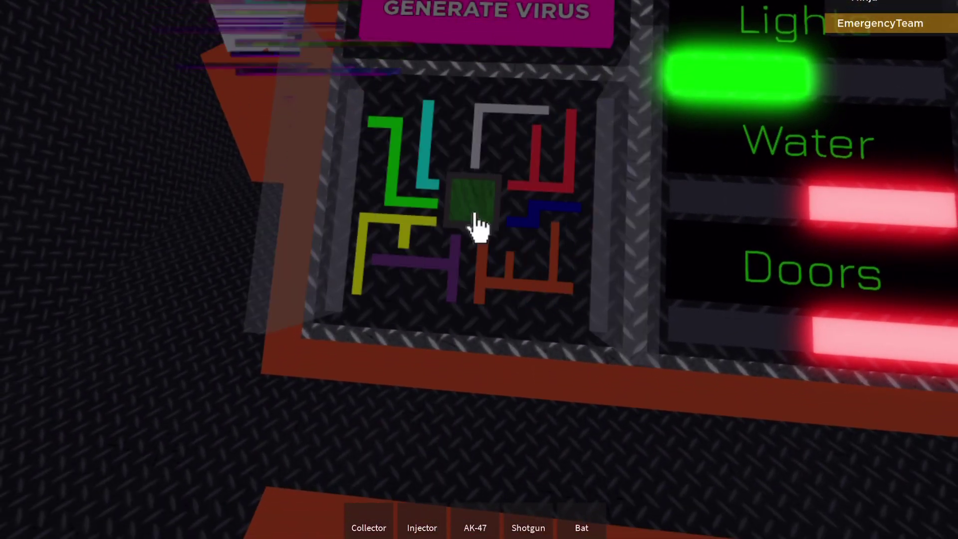
{"action": "left_click", "coordinate": [478, 224]}
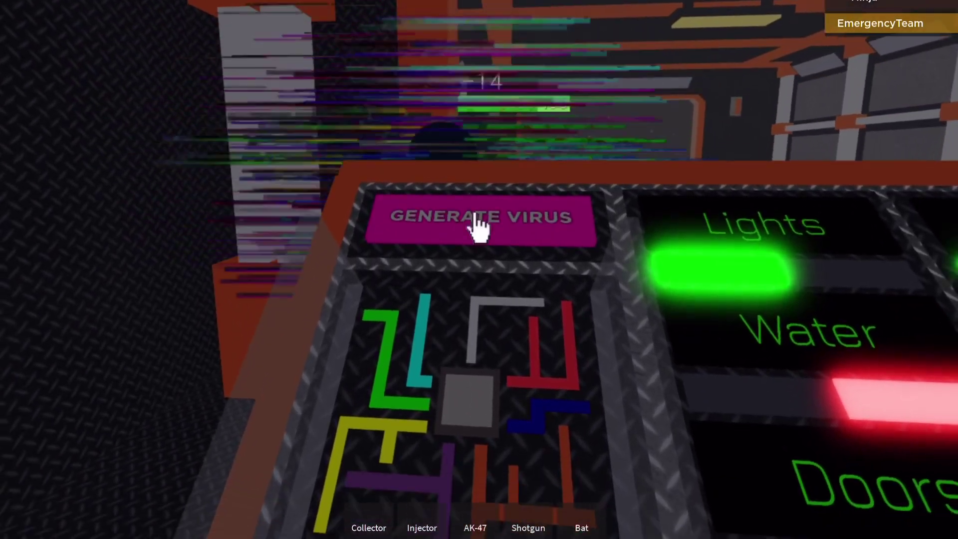
Step: Cycle the centre cell once more and press GENERATE VIRUS
{"action": "key", "text": "2"}
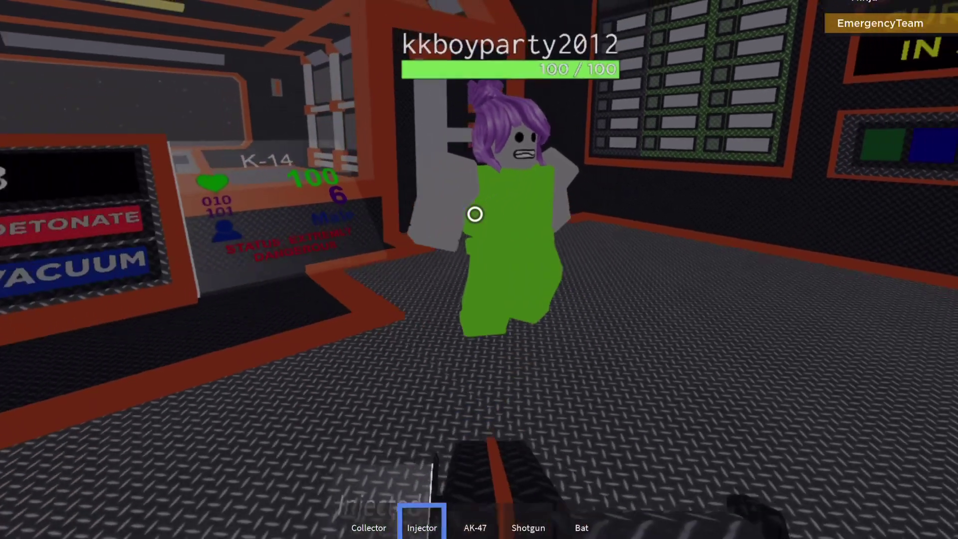
{"action": "key", "text": "2"}
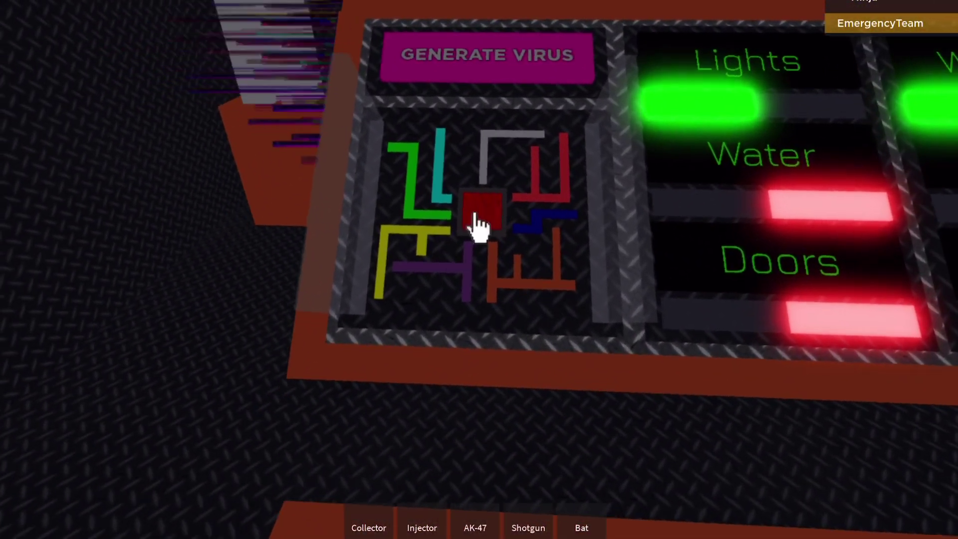
{"action": "left_click", "coordinate": [479, 224]}
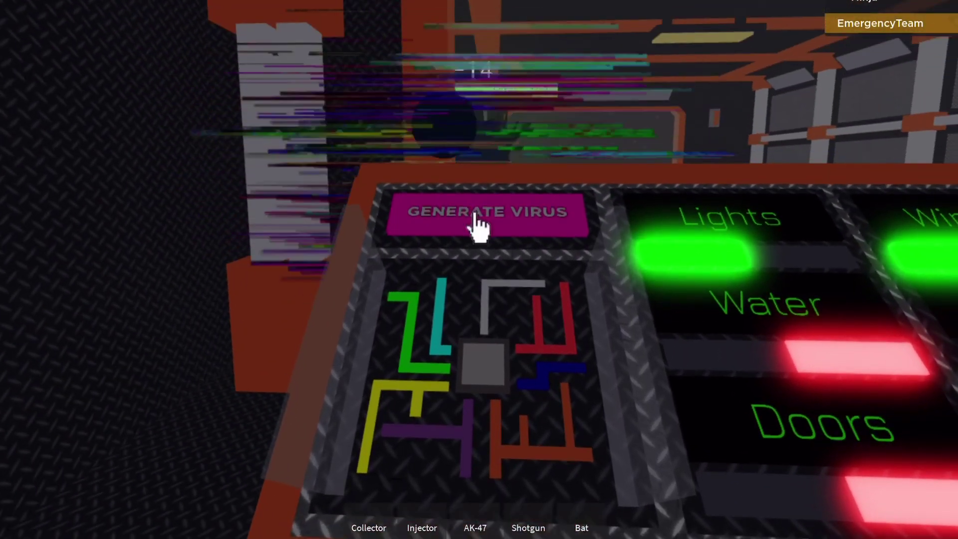
{"action": "left_click", "coordinate": [167, 76]}
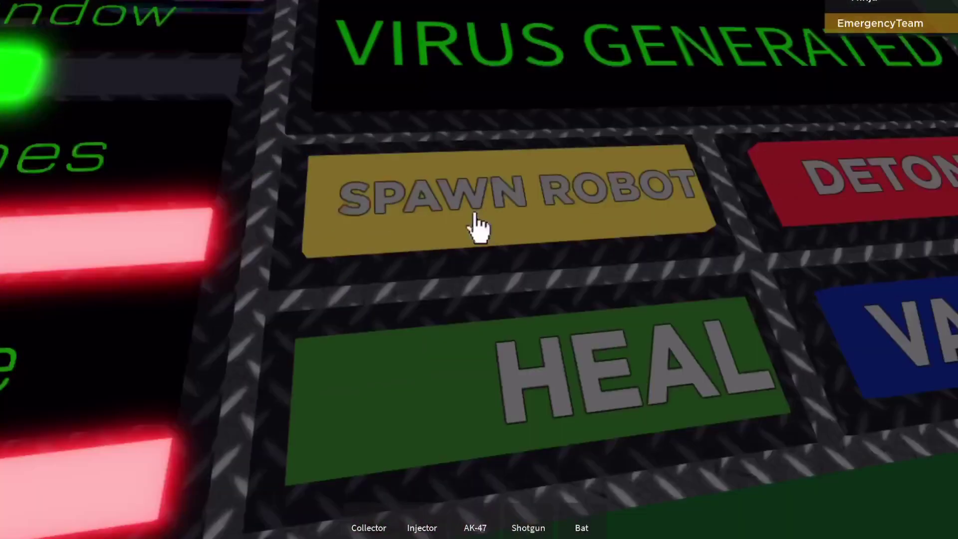
{"action": "left_click", "coordinate": [481, 225]}
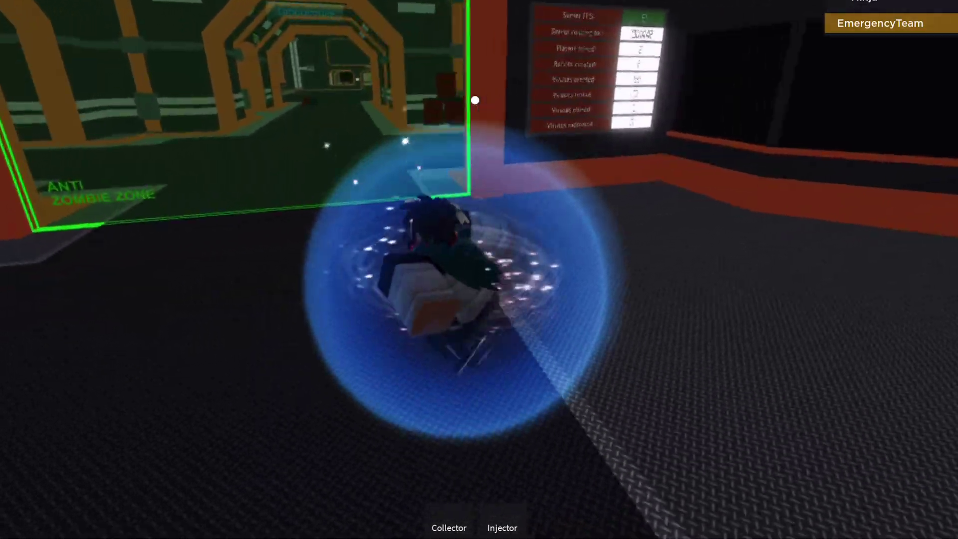
Step: Take the rifle, shotgun and bat from the weapon wall
{"action": "key", "text": "w"}
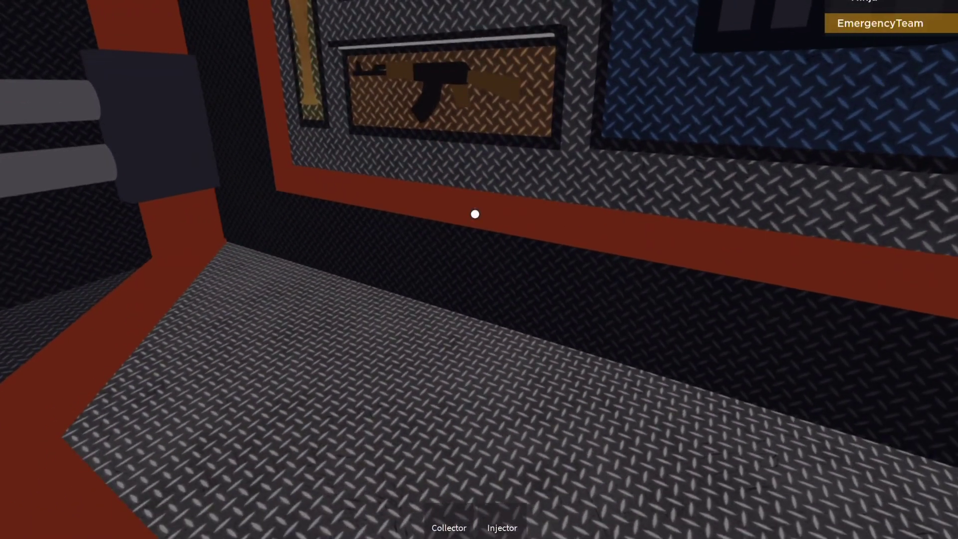
{"action": "left_click", "coordinate": [474, 214]}
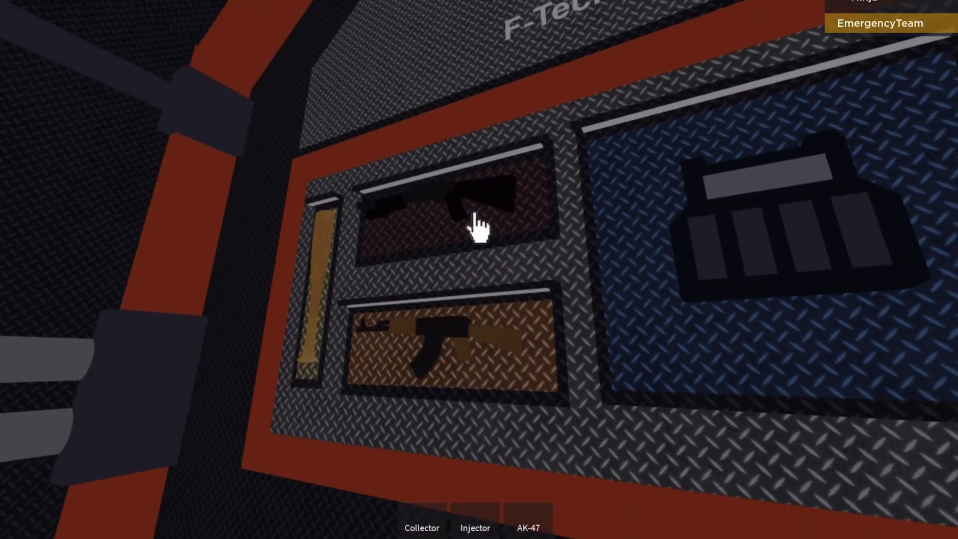
{"action": "left_click", "coordinate": [475, 214]}
{"action": "left_click", "coordinate": [474, 225]}
Step: Walk through the console hall into the purple lab and rotate a maze piece
{"action": "key", "text": "w"}
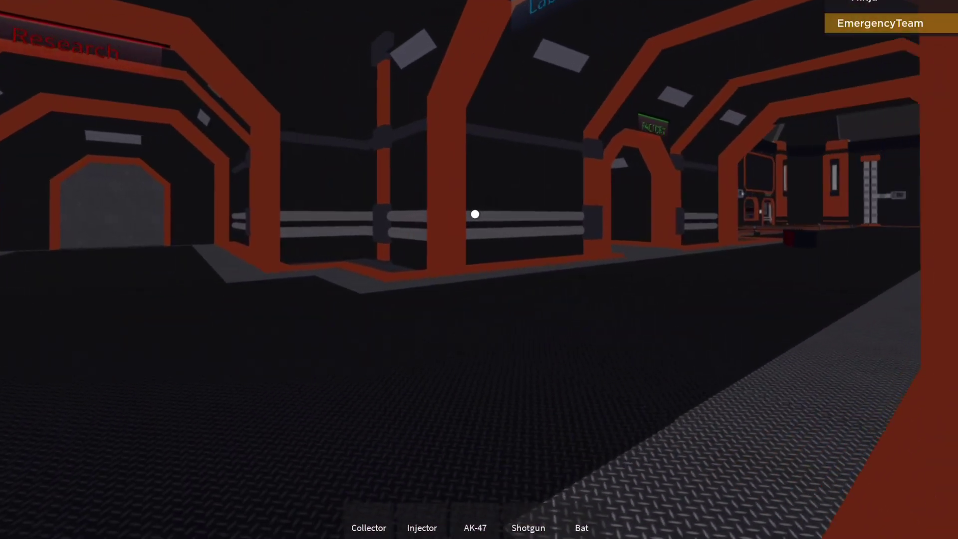
{"action": "key", "text": "w"}
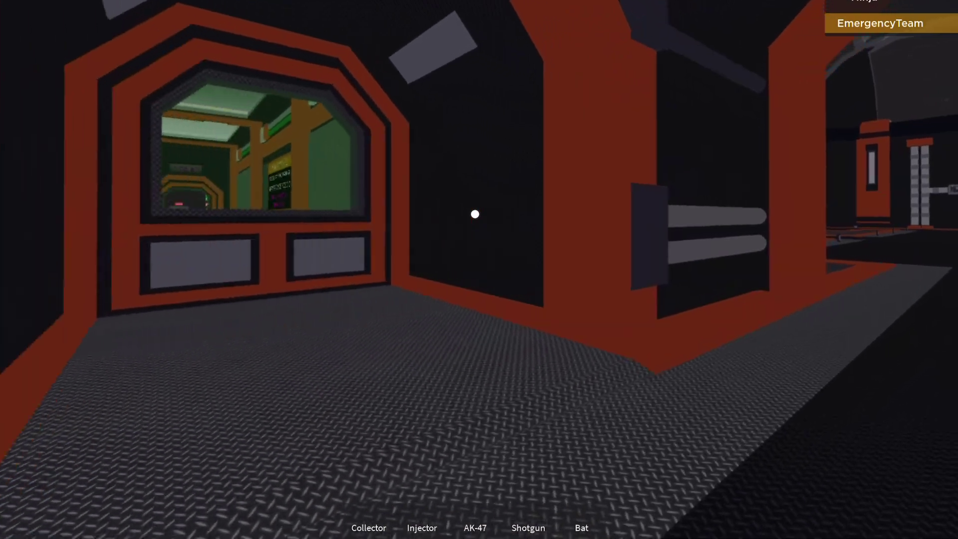
{"action": "key", "text": "w"}
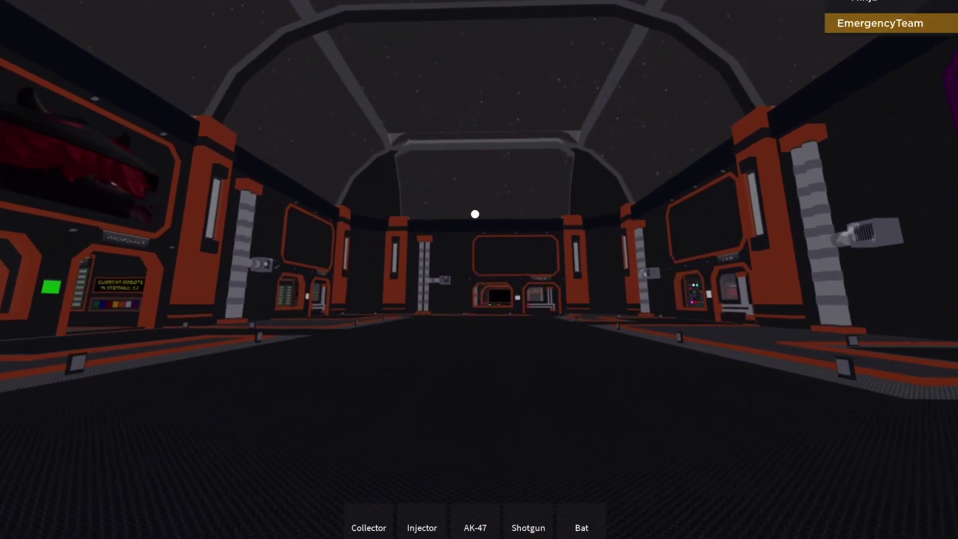
{"action": "key", "text": "w"}
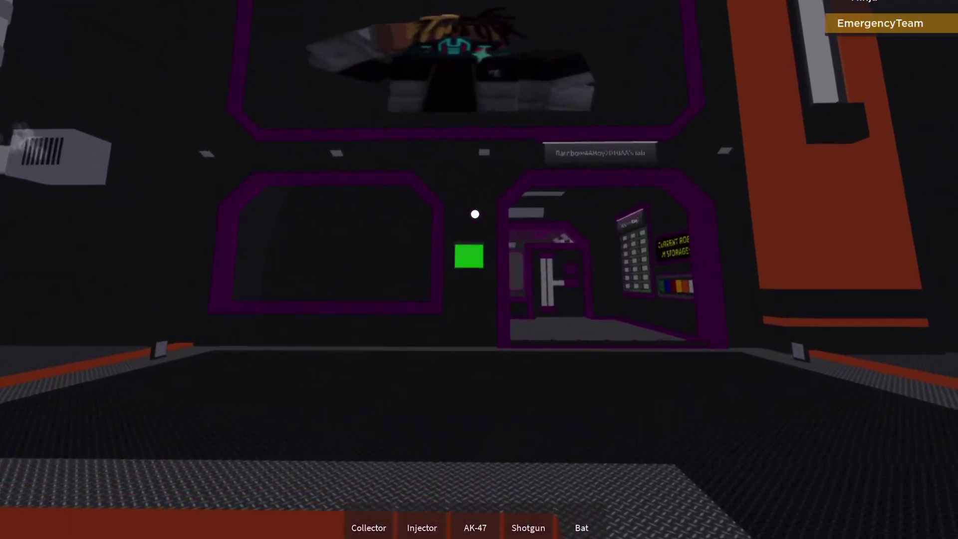
{"action": "key", "text": "w"}
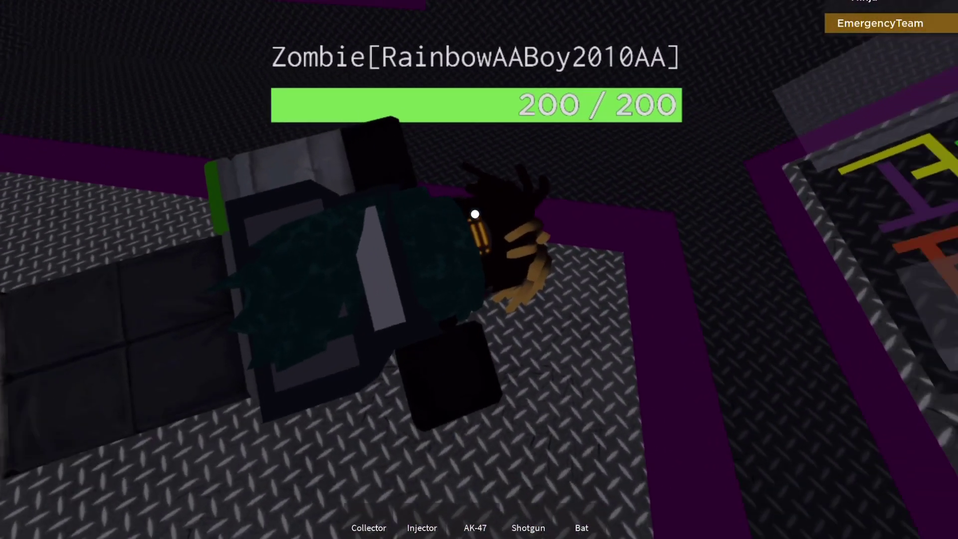
{"action": "key", "text": "w"}
{"action": "key", "text": "w"}
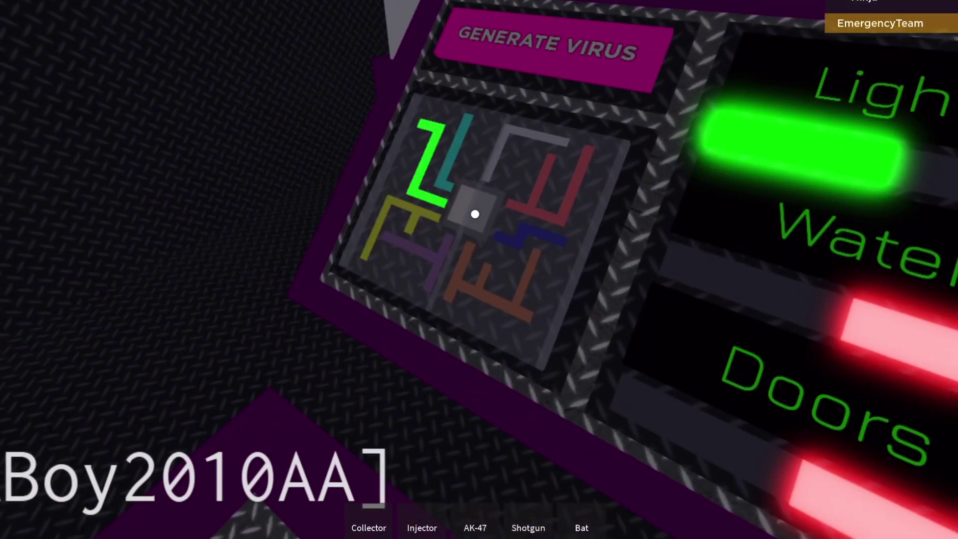
{"action": "left_click", "coordinate": [474, 214]}
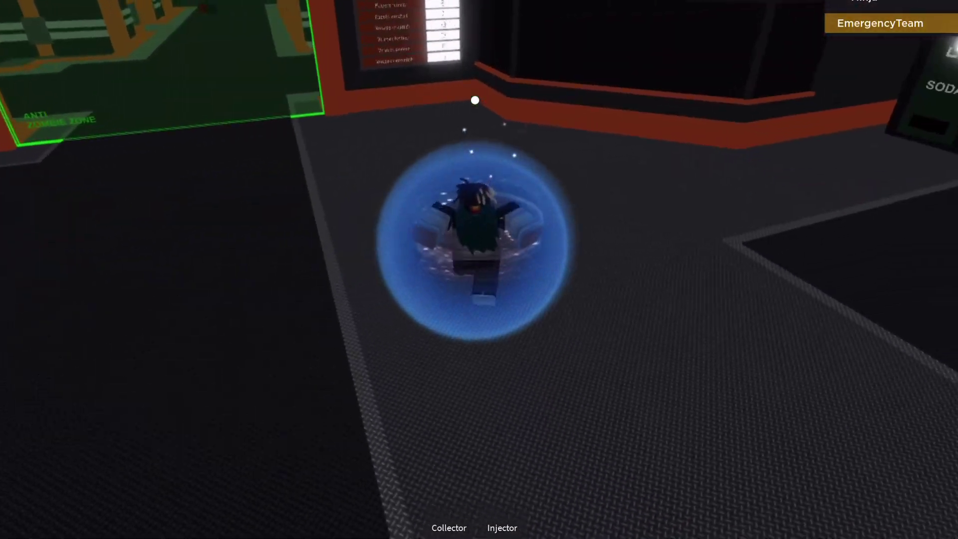
Step: Walk from spawn down the corridor and orange-walled hall to the Generate Virus console
{"action": "key", "text": "w"}
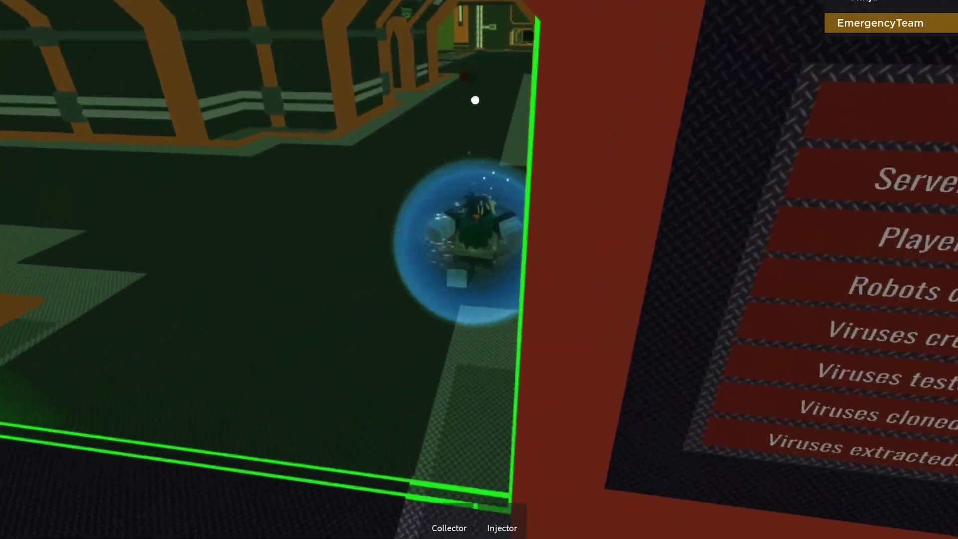
{"action": "scroll", "coordinate": [475, 100], "scroll_direction": "up", "scroll_amount": 5}
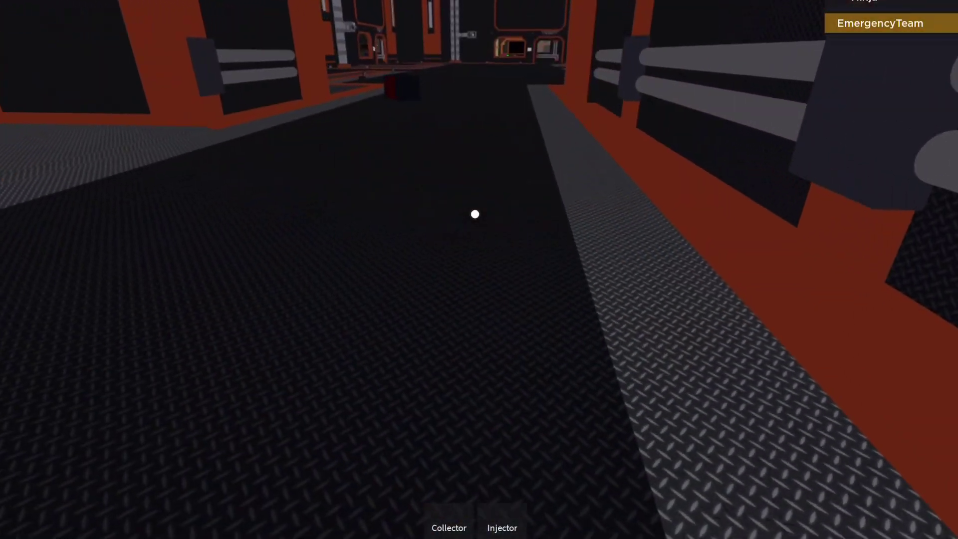
{"action": "key", "text": "w"}
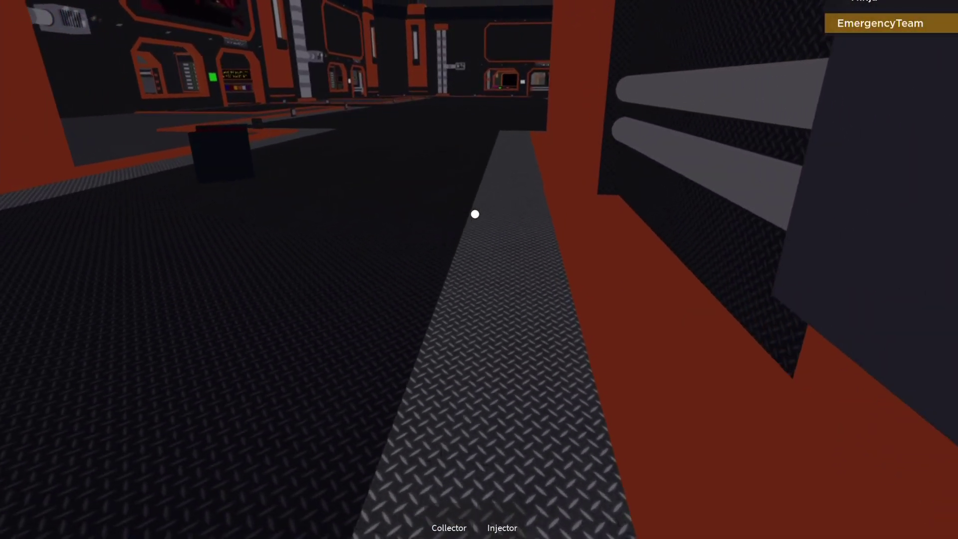
{"action": "key", "text": "w"}
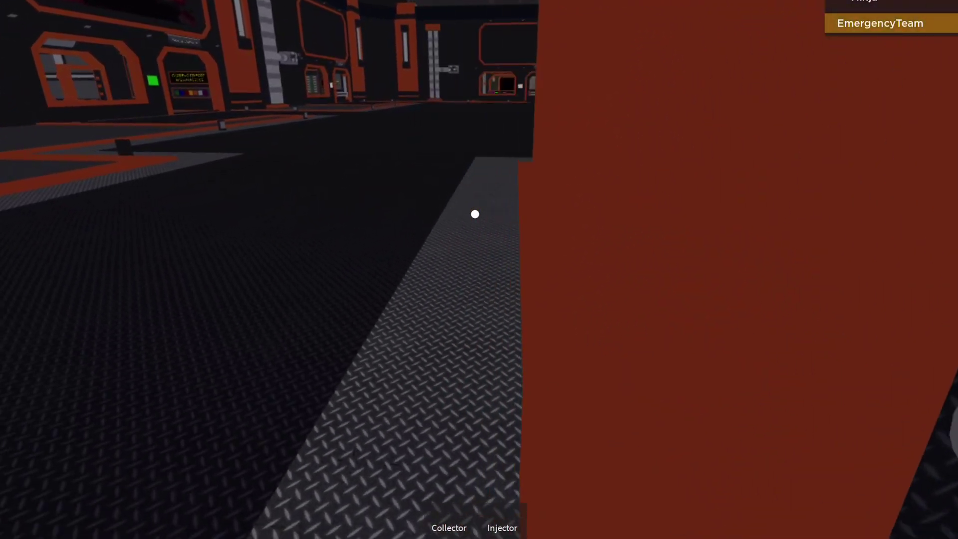
{"action": "key", "text": "w"}
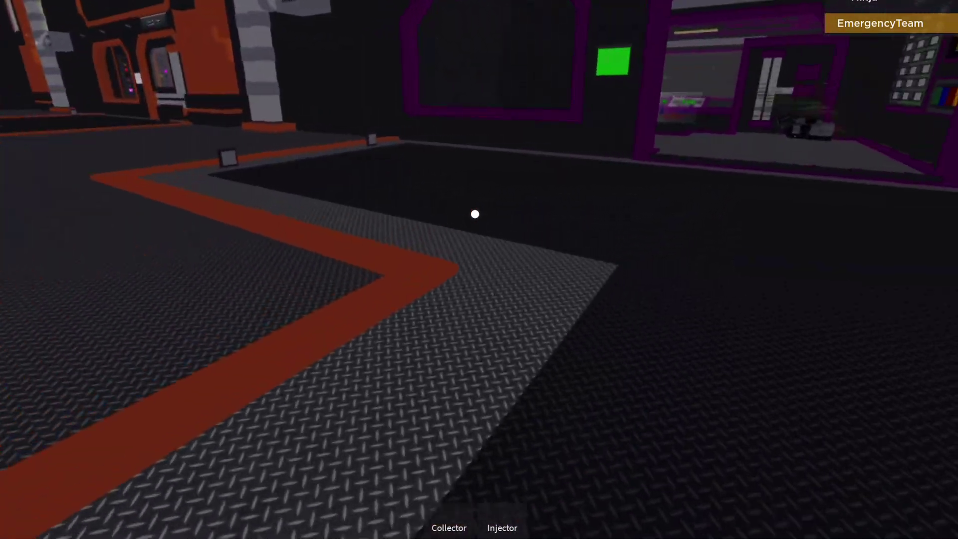
{"action": "key", "text": "w"}
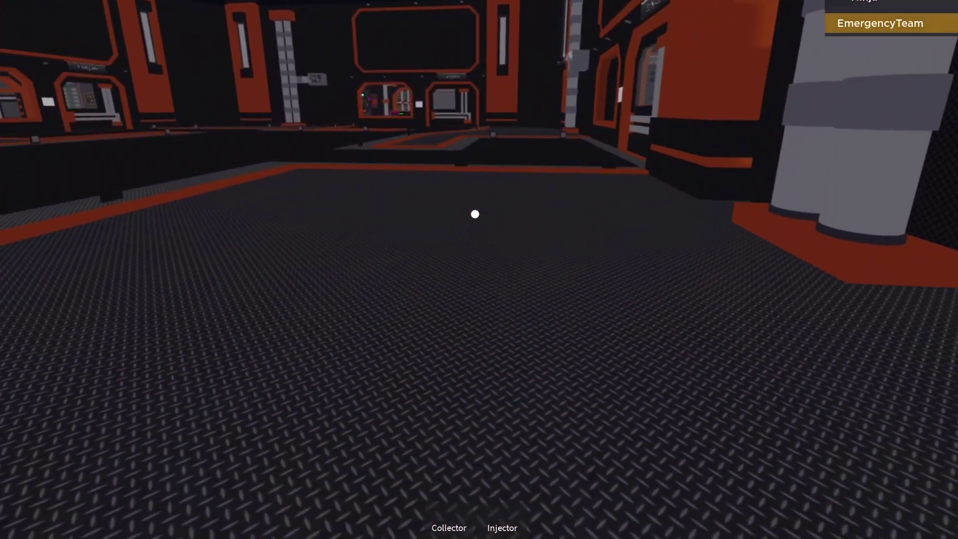
{"action": "key", "text": "w"}
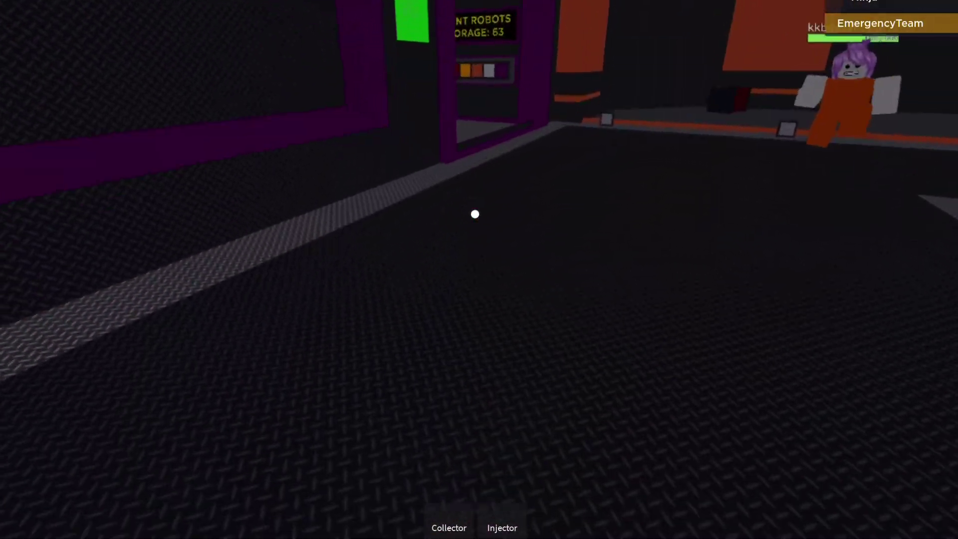
{"action": "key", "text": "w"}
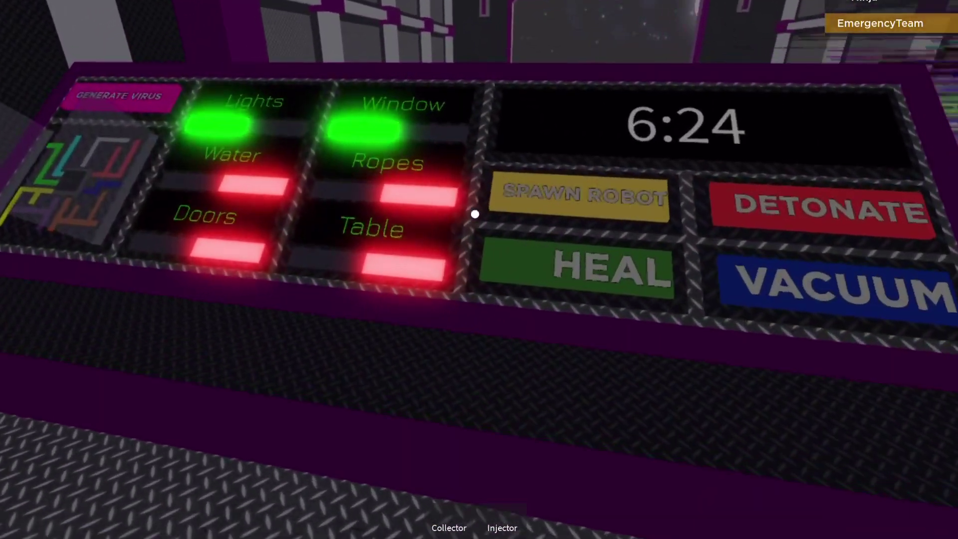
{"action": "key", "text": "w"}
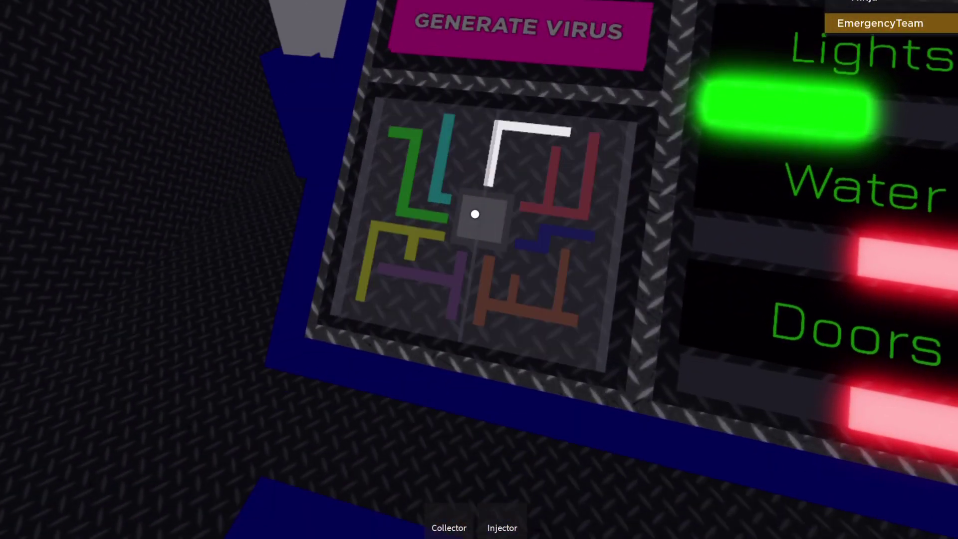
Step: Generate a virus at the maze centre and equip the injector near the other player
{"action": "left_click", "coordinate": [474, 215]}
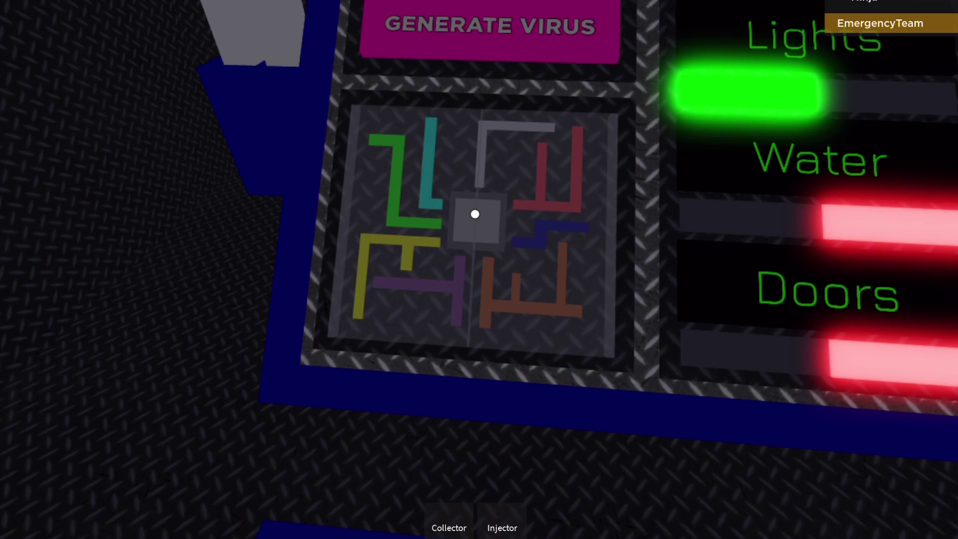
{"action": "key", "text": "1"}
{"action": "key", "text": "2"}
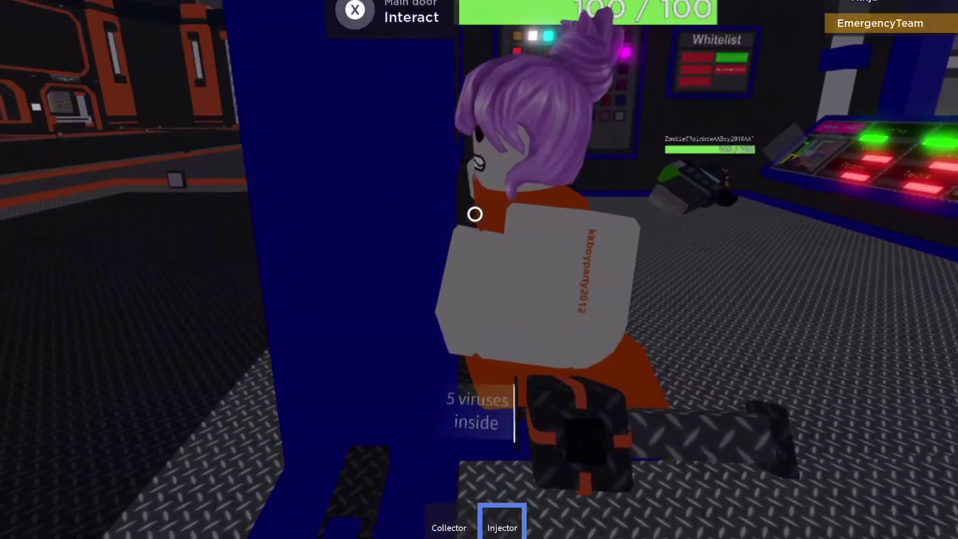
{"action": "key", "text": "2"}
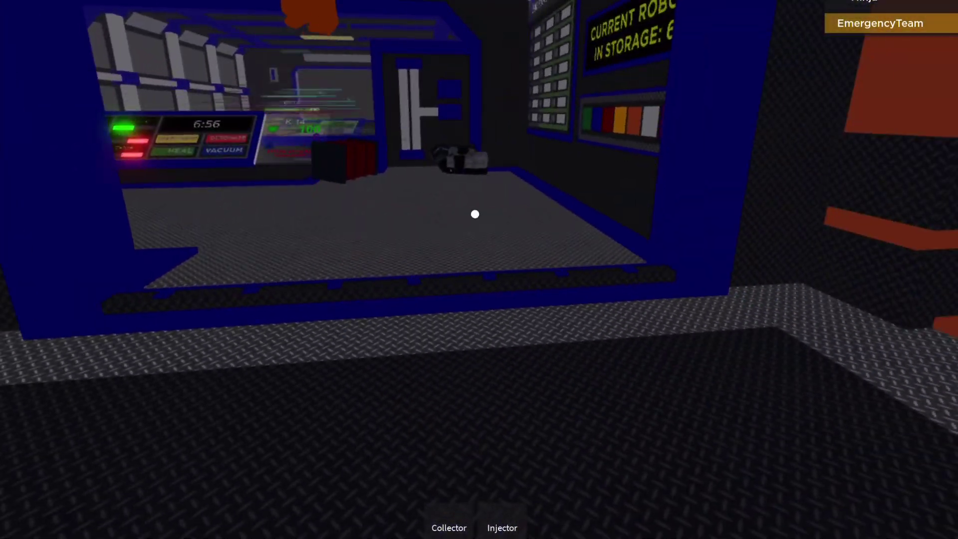
Step: Move between the green corridor and the room's control console, looking around
{"action": "key", "text": "w"}
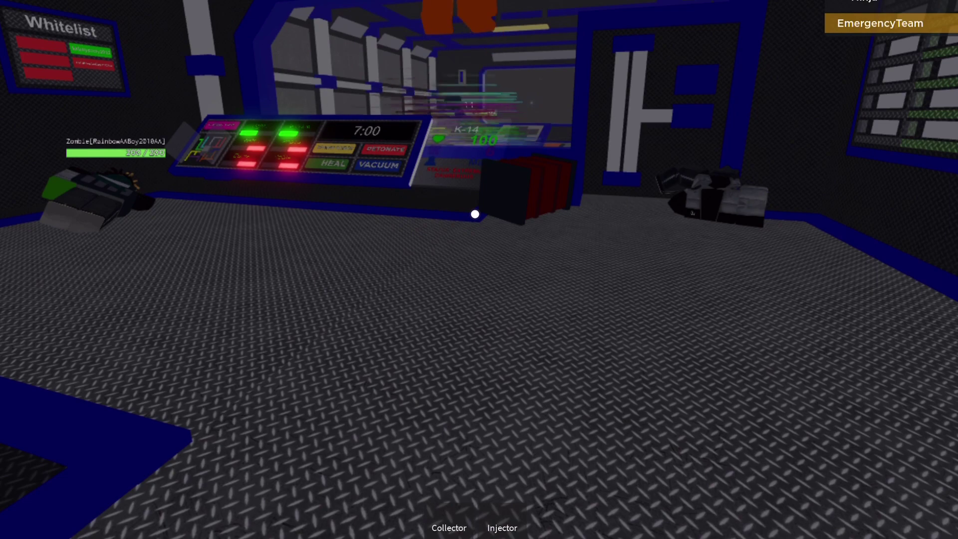
{"action": "key", "text": "s"}
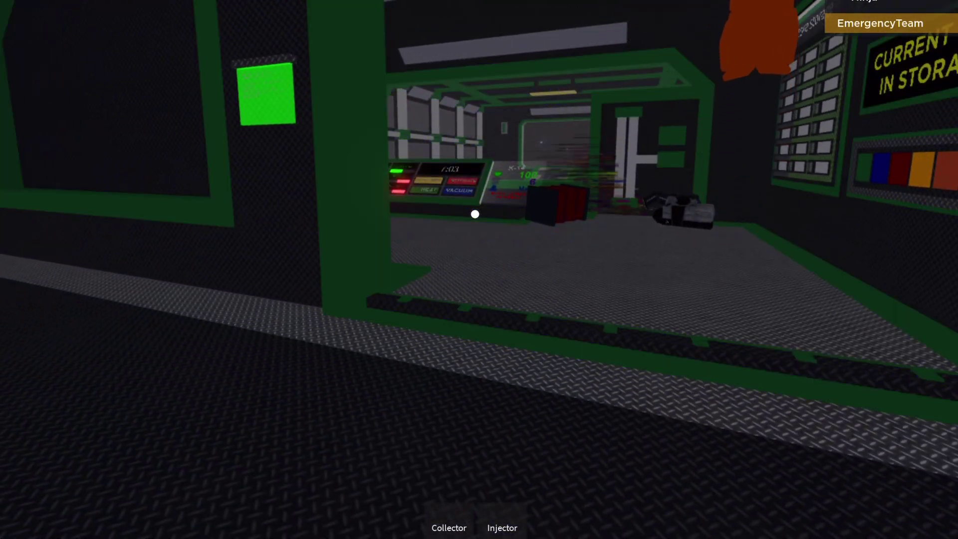
{"action": "key", "text": "w"}
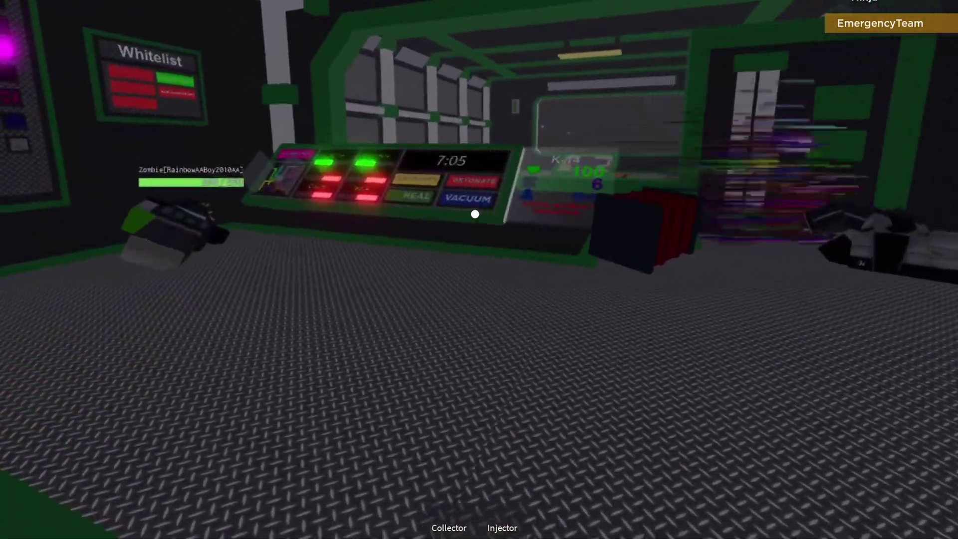
{"action": "key", "text": "w"}
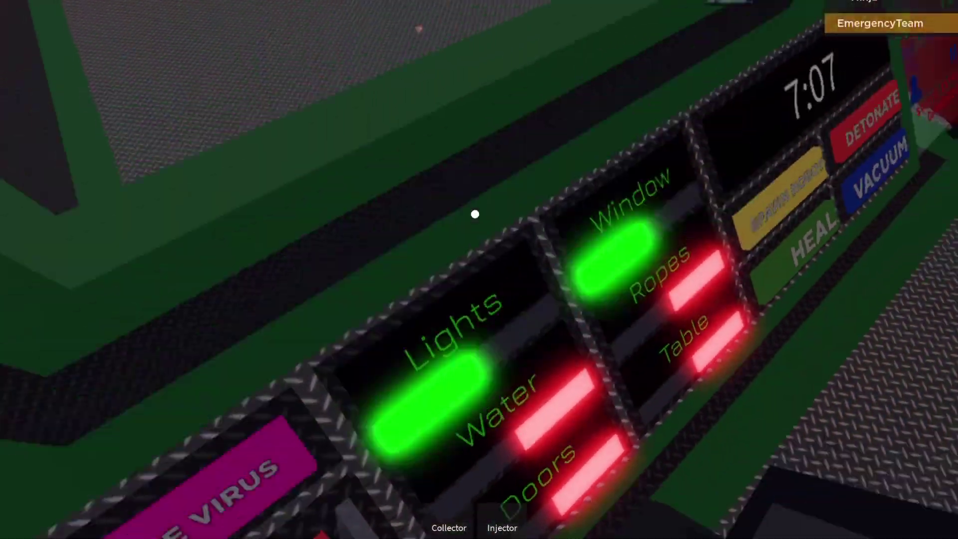
{"action": "key", "text": "w"}
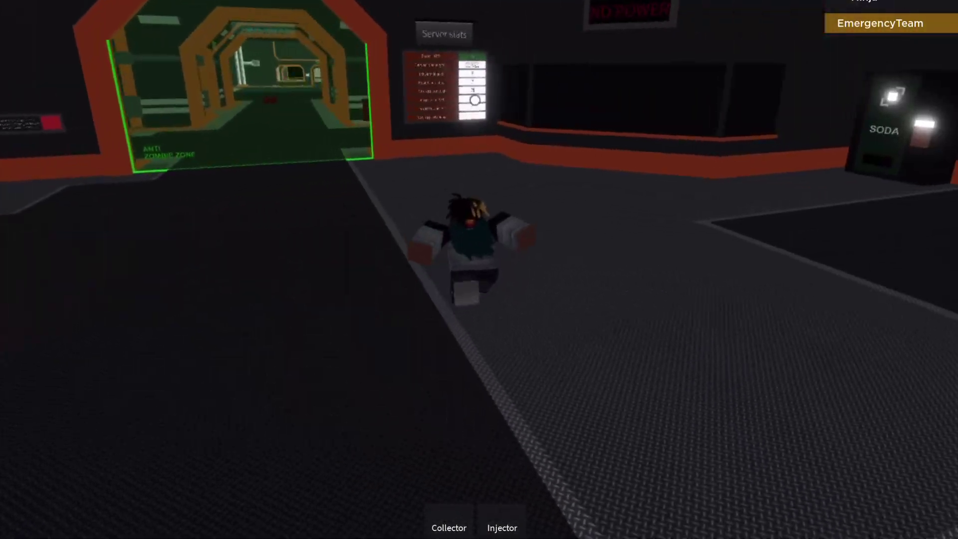
{"action": "key", "text": "w"}
{"action": "scroll", "coordinate": [474, 101], "scroll_direction": "up", "scroll_amount": 5}
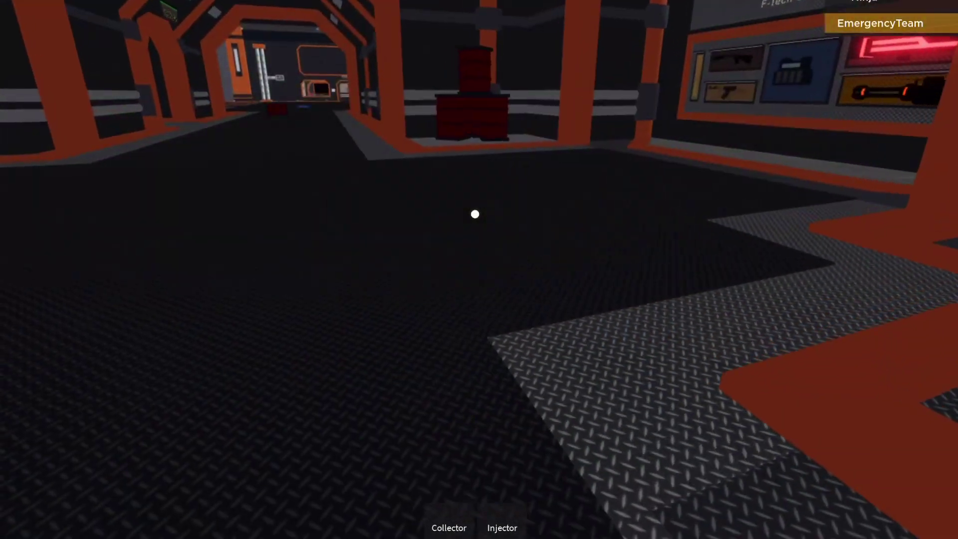
{"action": "key", "text": "w"}
{"action": "key", "text": "w"}
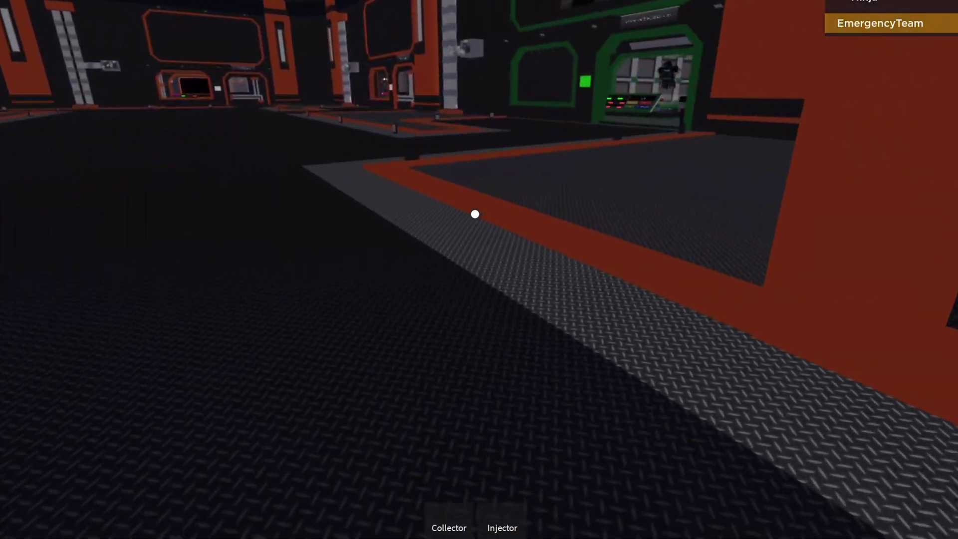
{"action": "key", "text": "w"}
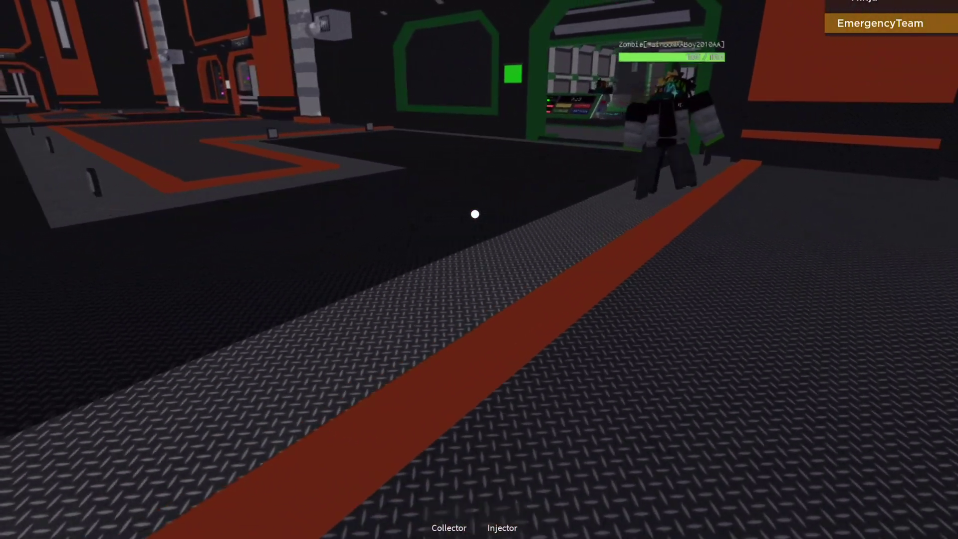
{"action": "key", "text": "w"}
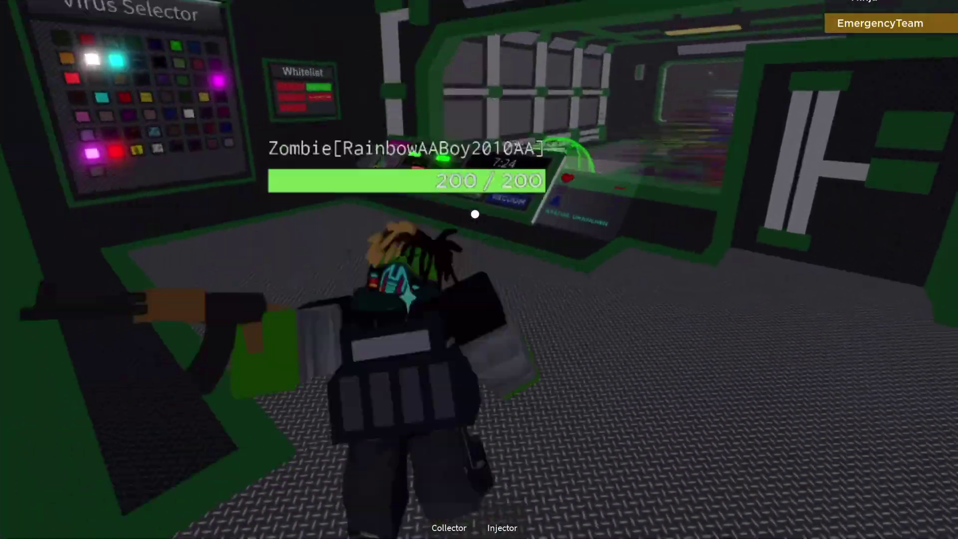
{"action": "key", "text": "w"}
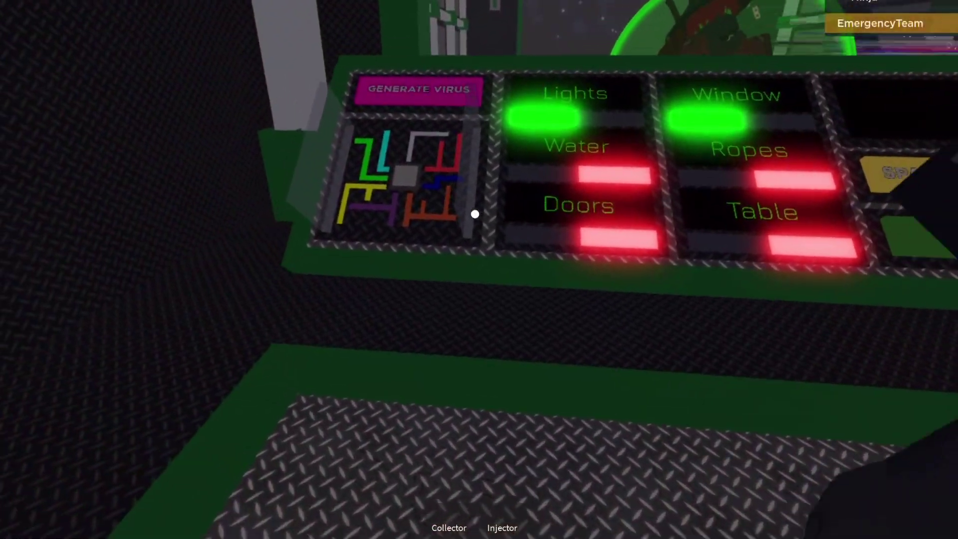
{"action": "key", "text": "w"}
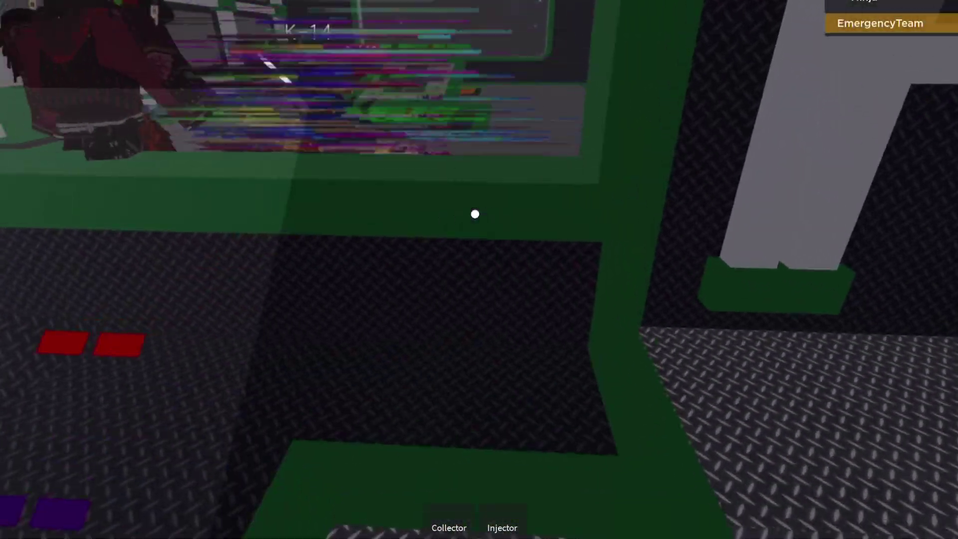